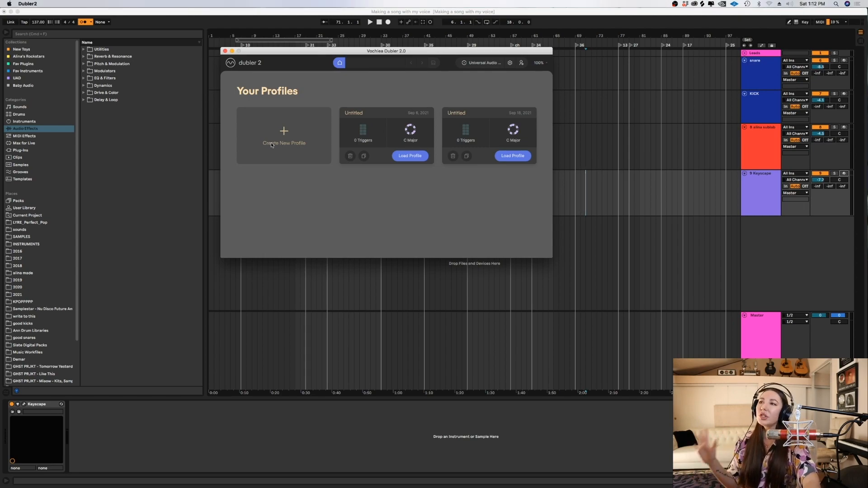
Step: Create a new Dubler profile, restrict its key to E Major, and return to the Play view
left_click(272, 144)
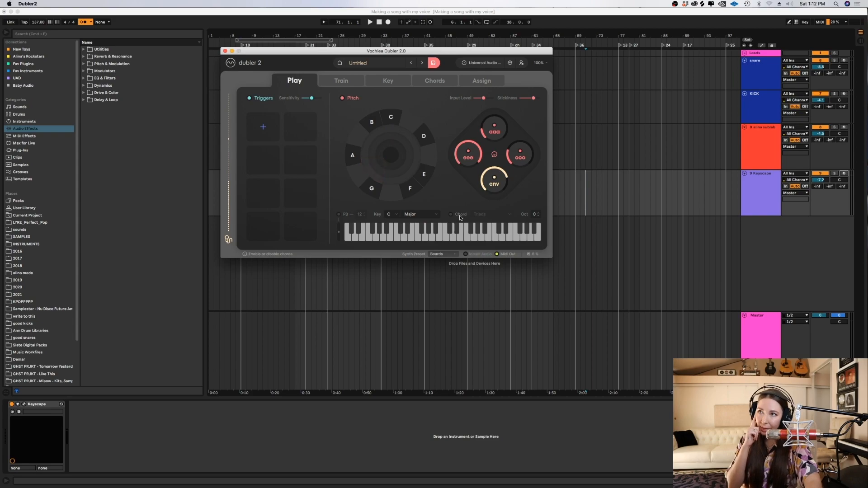
left_click(388, 81)
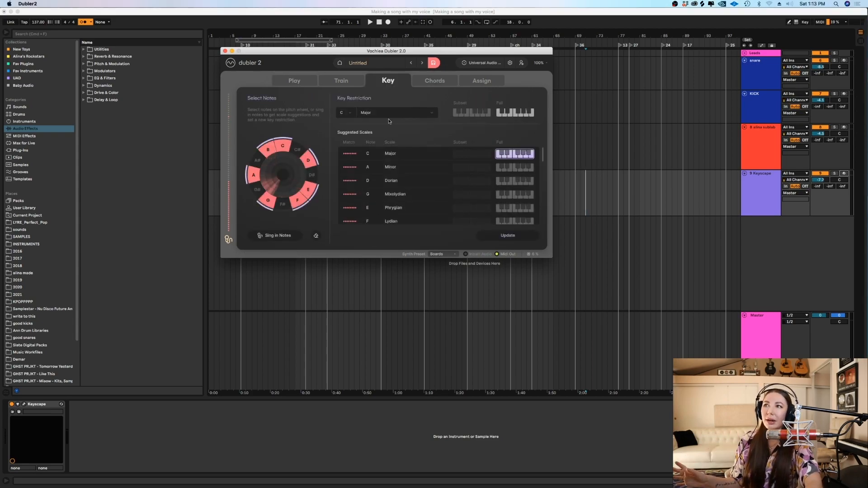
left_click(349, 114)
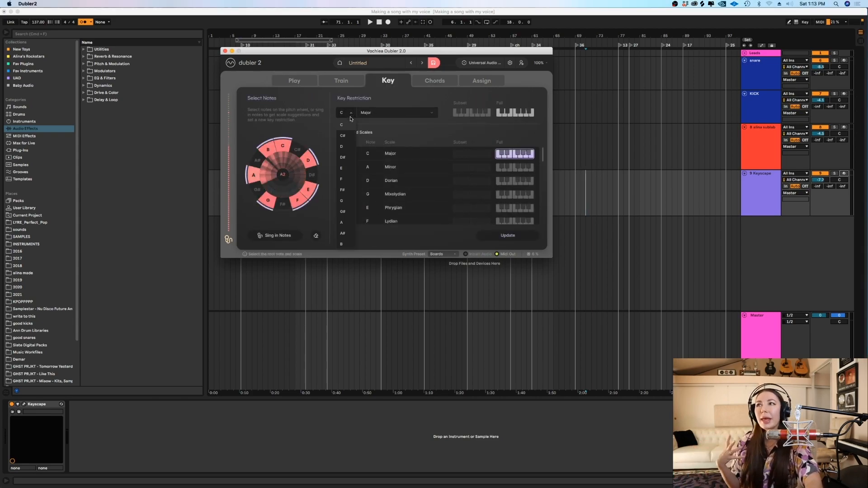
left_click(344, 168)
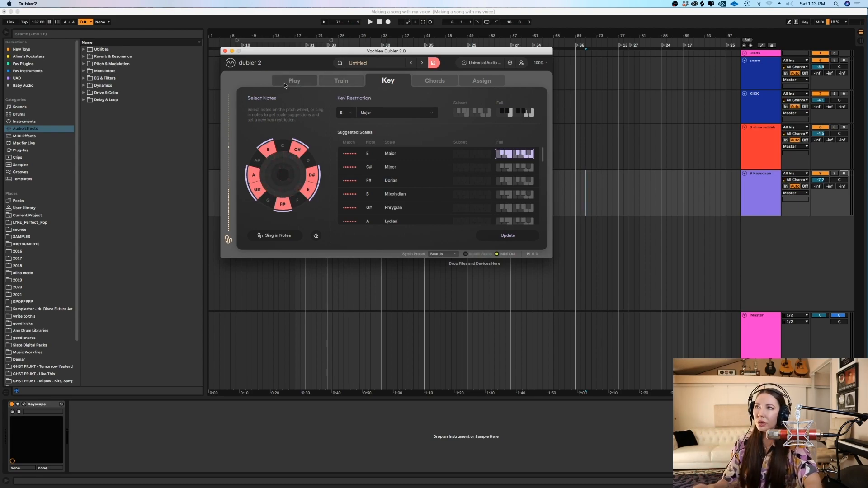
left_click(316, 79)
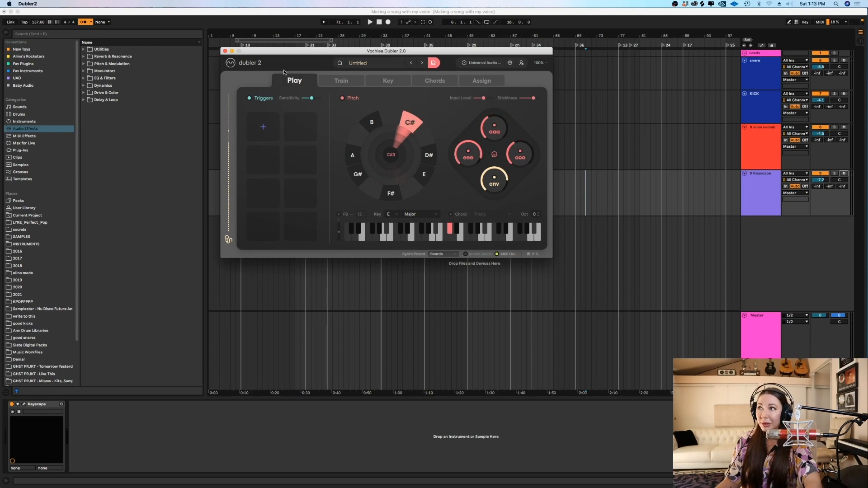
left_click(382, 81)
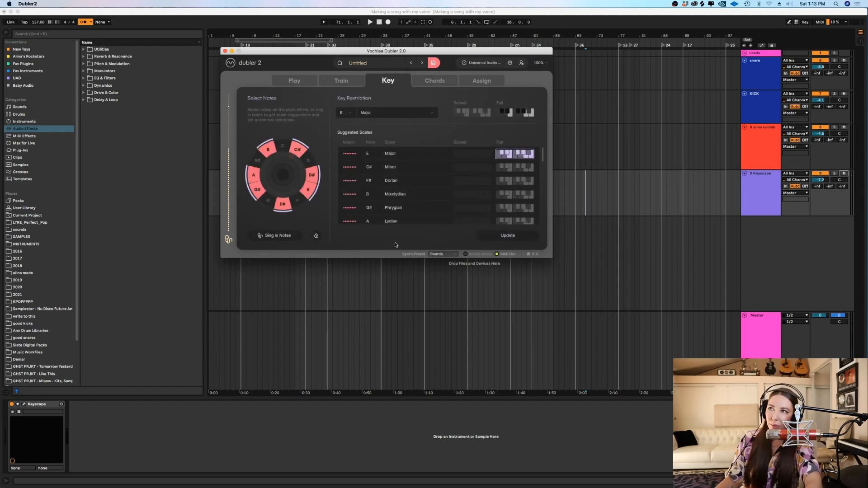
left_click(291, 82)
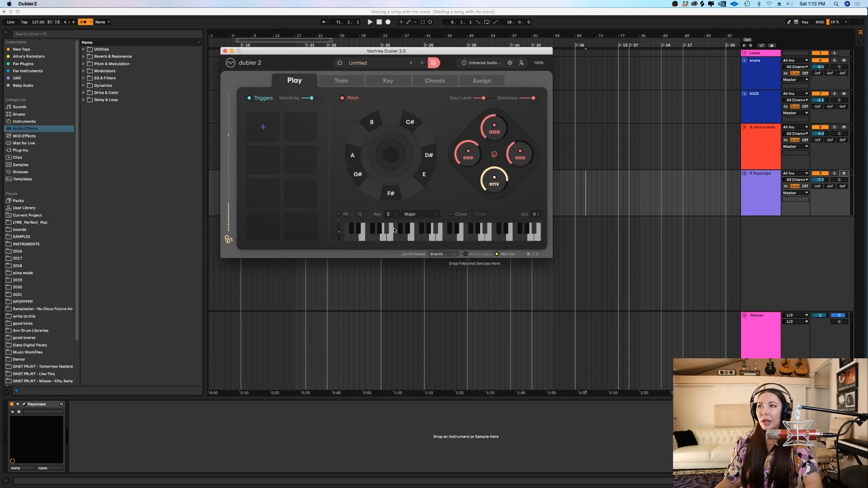
Step: Enable chord output with Triads and bring Dubler 2 back in front of Ableton Live
left_click(451, 215)
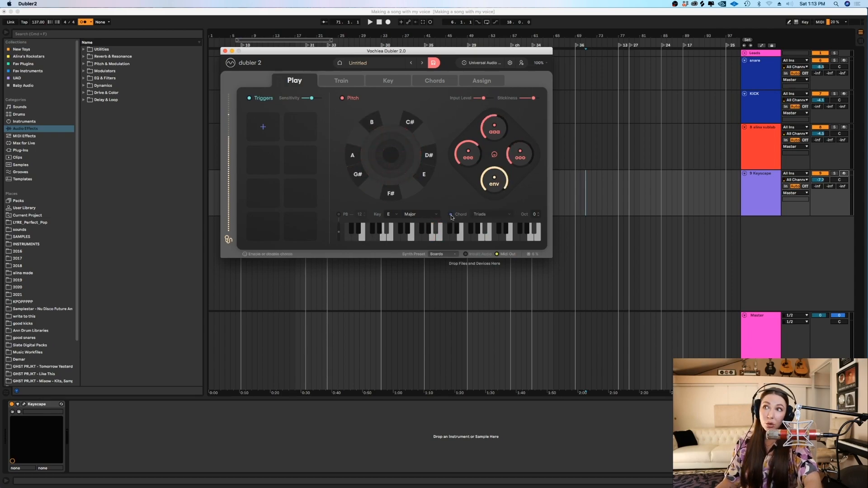
left_click(506, 215)
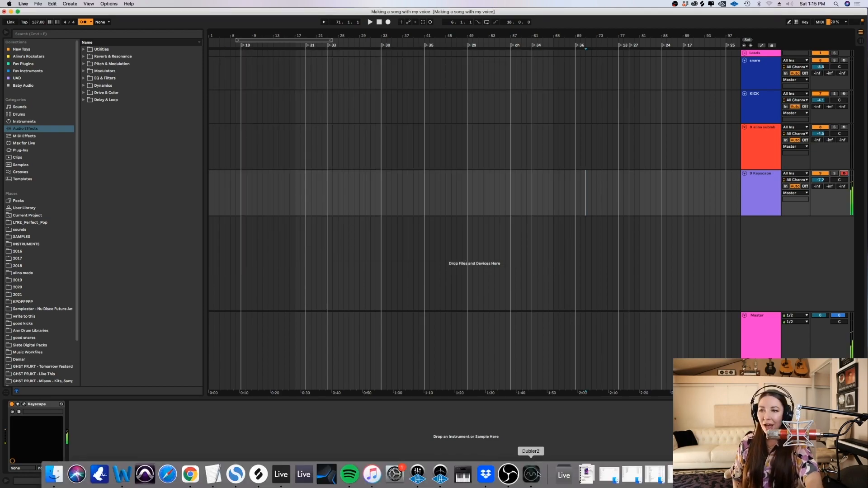
left_click(532, 474)
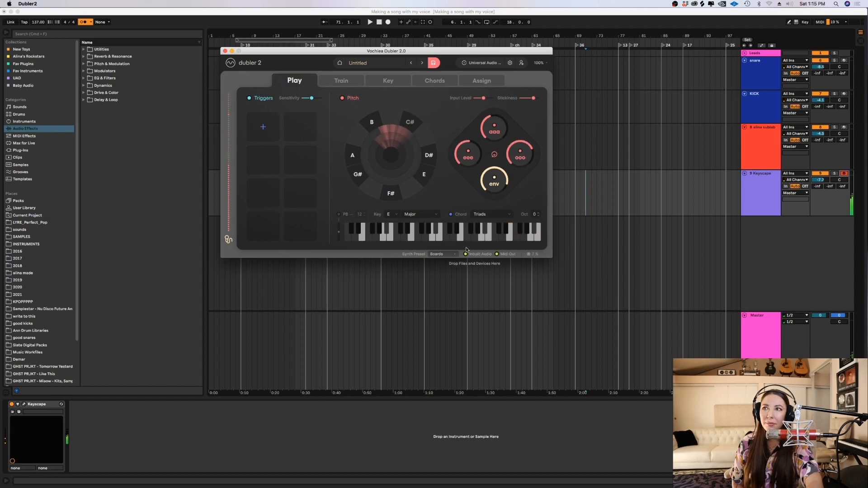
Step: Disarm the 9 Keyscape track in Ableton Live and place the insert marker on it at bar 33
left_click(844, 174)
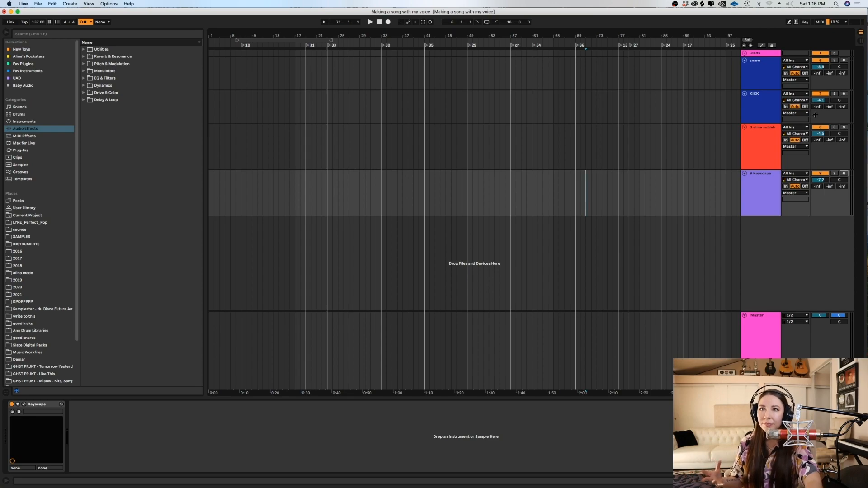
left_click(755, 184)
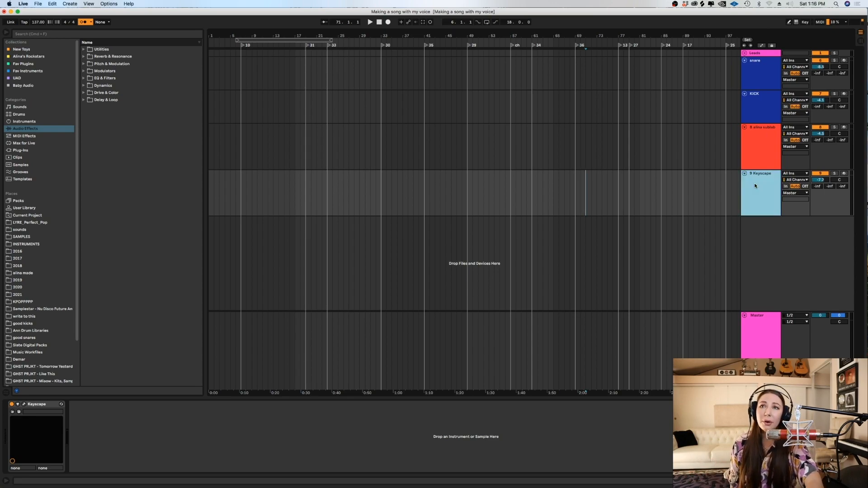
left_click(484, 185)
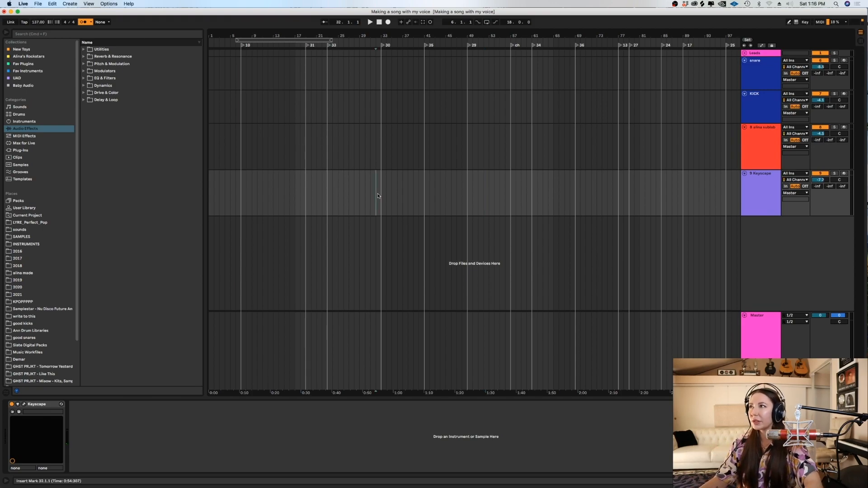
key("plus")
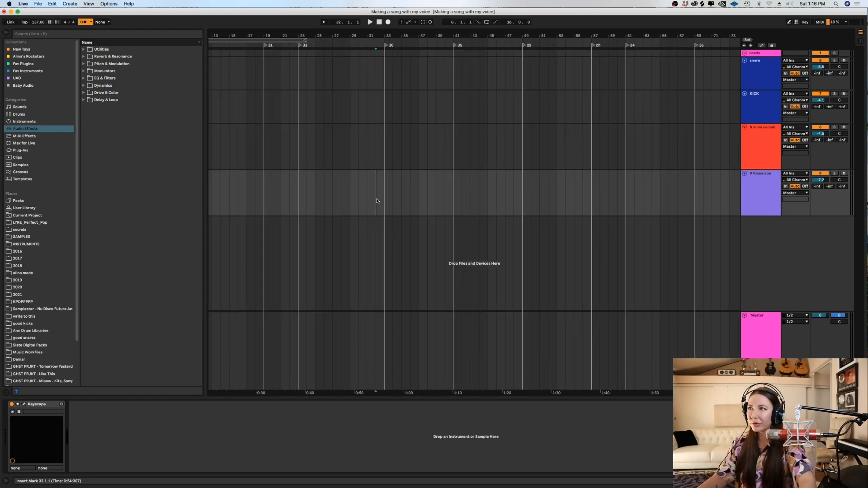
left_click(384, 193)
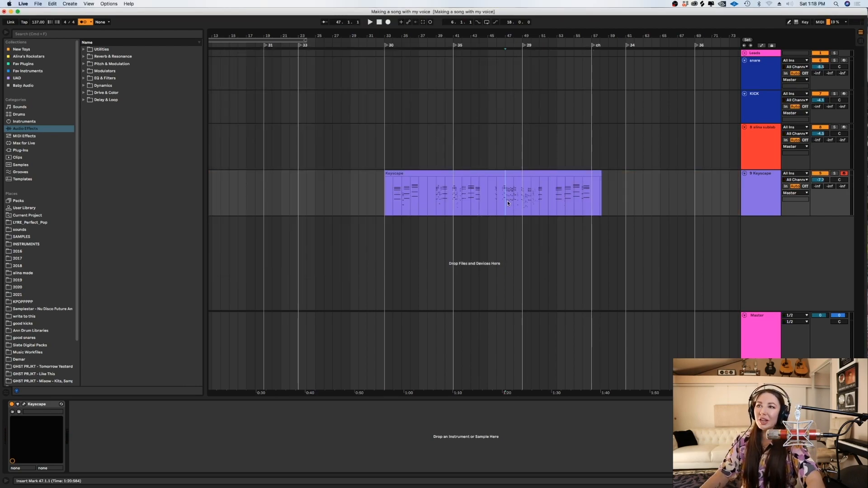
Step: Move the chord section at bar 53 of the Keyscape recording to bar 49 and delete the leftover recording
scroll(507, 201, "up", 5)
scroll(507, 201, "down", 3)
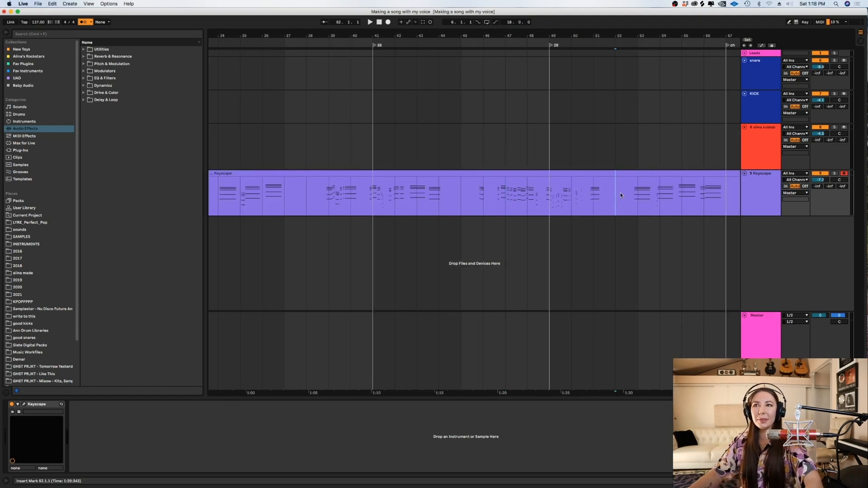
scroll(621, 195, "down", 3)
scroll(621, 195, "up", 5)
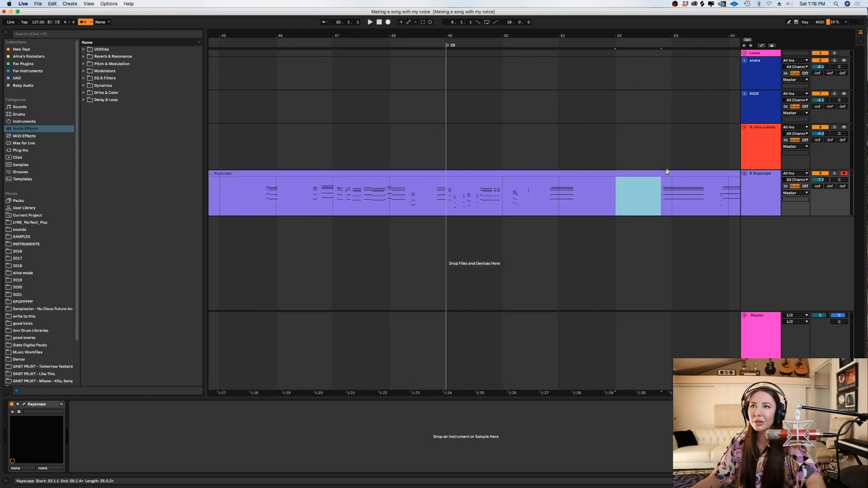
left_click_drag(672, 174, 456, 183)
left_click(591, 172)
key("Delete")
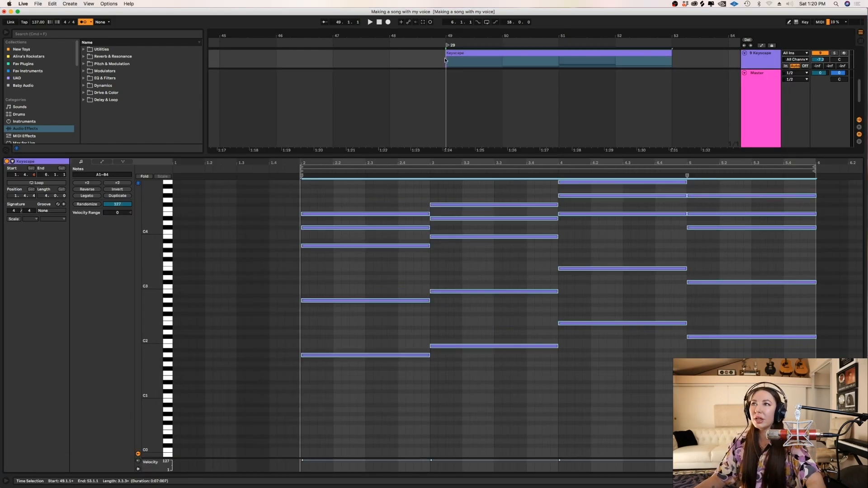
Step: Play the edited Keyscape chord clip from bar 49 and deselect its notes
left_click(445, 59)
key("space")
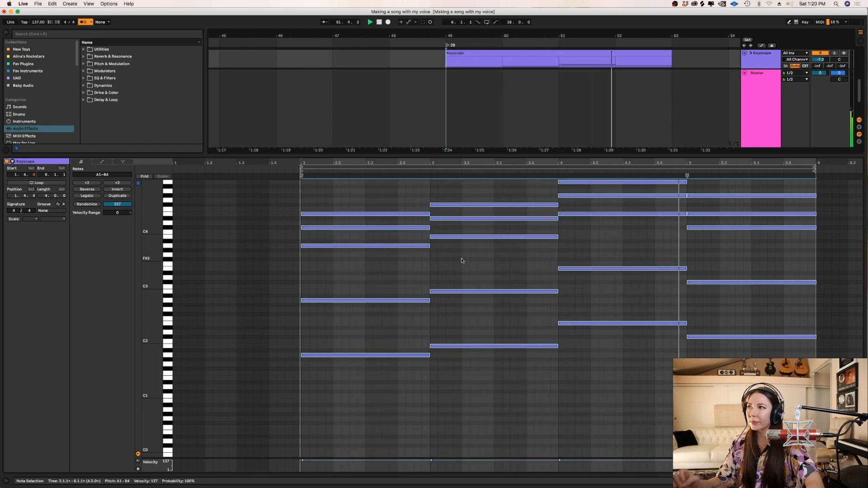
left_click(430, 270)
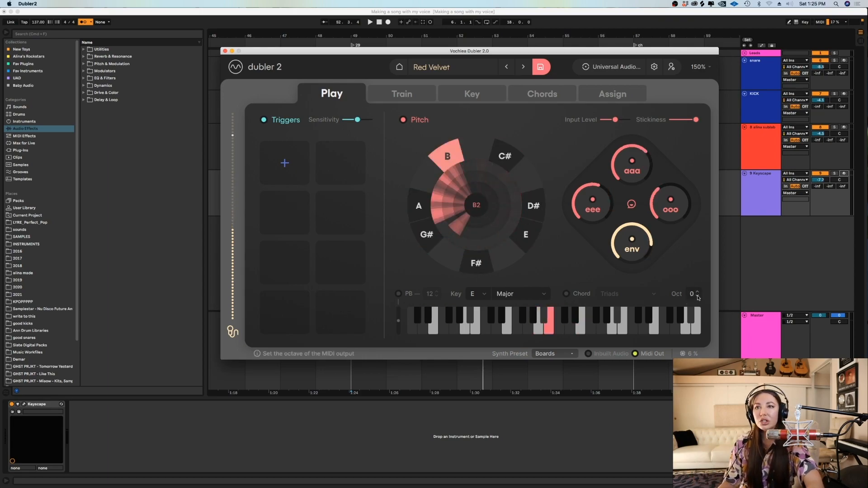
Step: Lower the octave of the MIDI output in Dubler's Red Velvet profile for the bass part
left_click(698, 296)
left_click(697, 296)
left_click(698, 296)
left_click(698, 292)
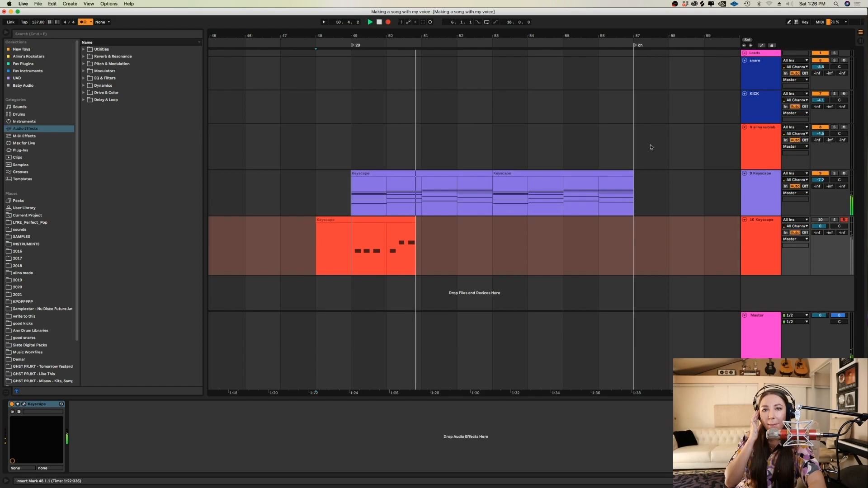
Step: Stop recording the bass, trim the 10 Keyscape clip to bars 49–53, and shift its notes slightly earlier
key("space")
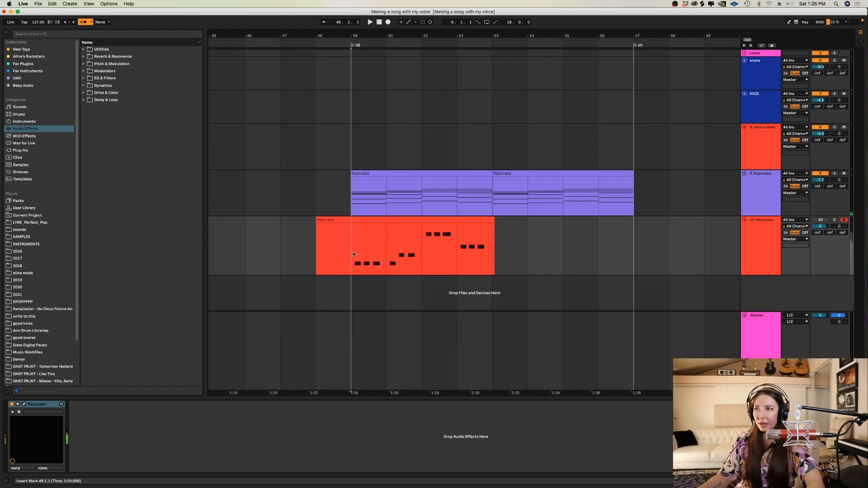
left_click_drag(353, 254, 494, 247)
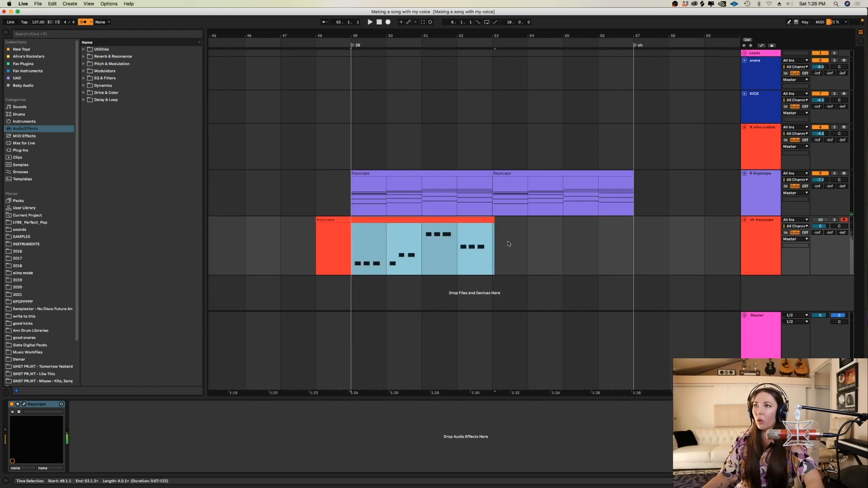
left_click(383, 267)
key("plus")
key("plus")
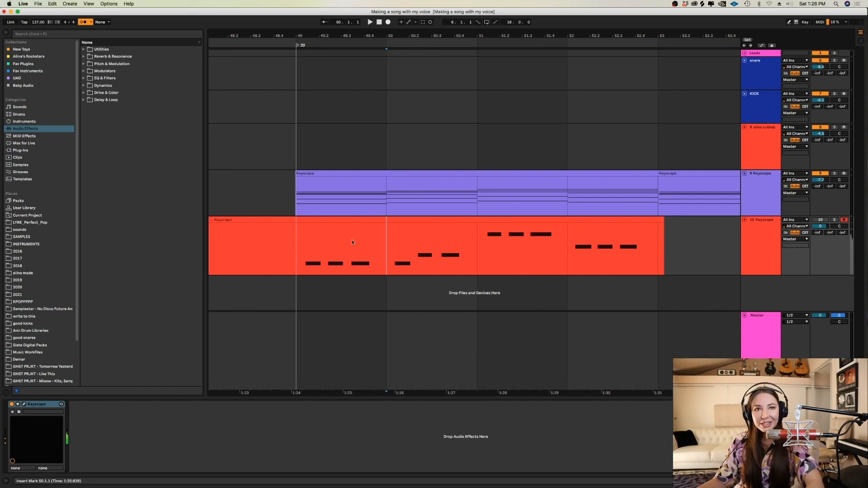
left_click_drag(306, 229, 305, 228)
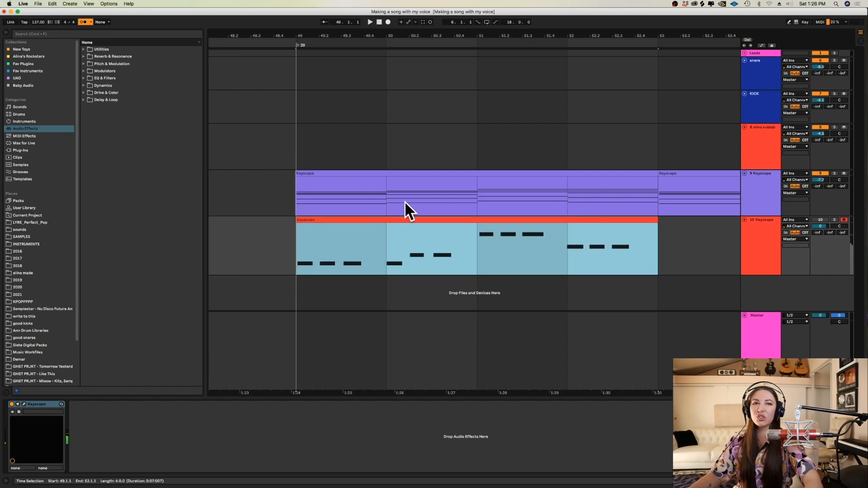
Step: Disarm the 10 Keyscape track and play the bass with the chords from bar 49
left_click(844, 218)
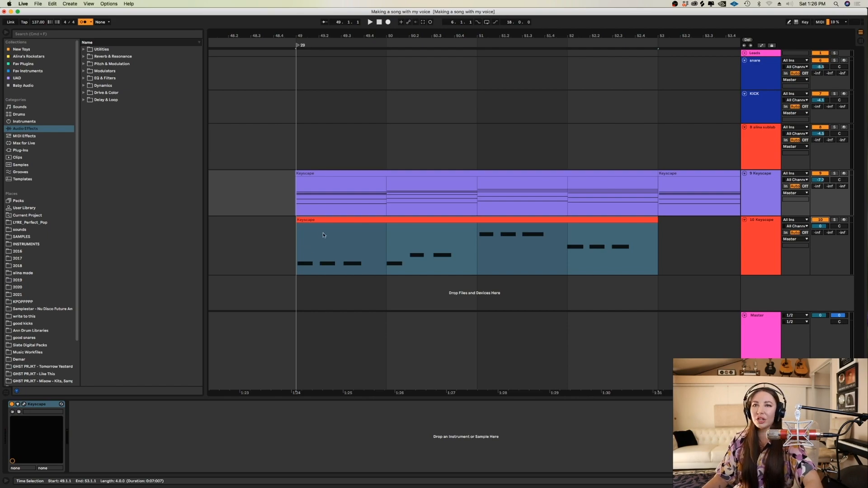
left_click(293, 262)
key("space")
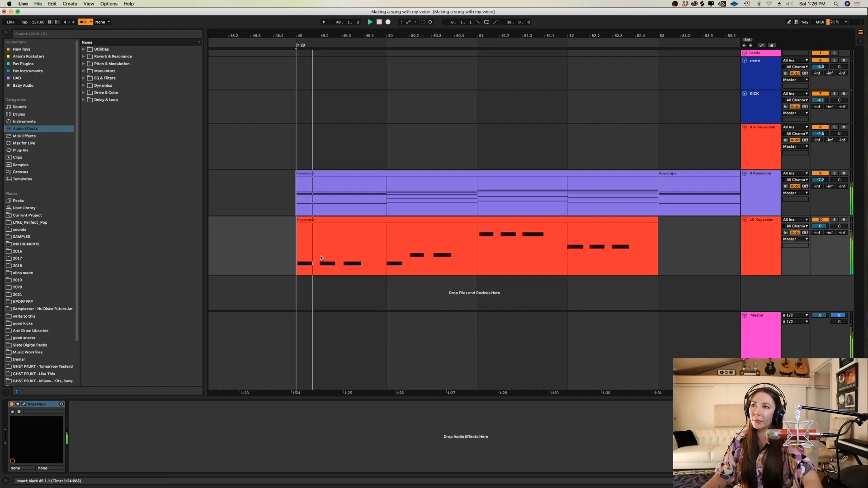
Step: Open the bass clip's notes, stop playback, and raise the first note of its second bar to B0
double_click(359, 220)
key("space")
left_click_drag(362, 351, 362, 334)
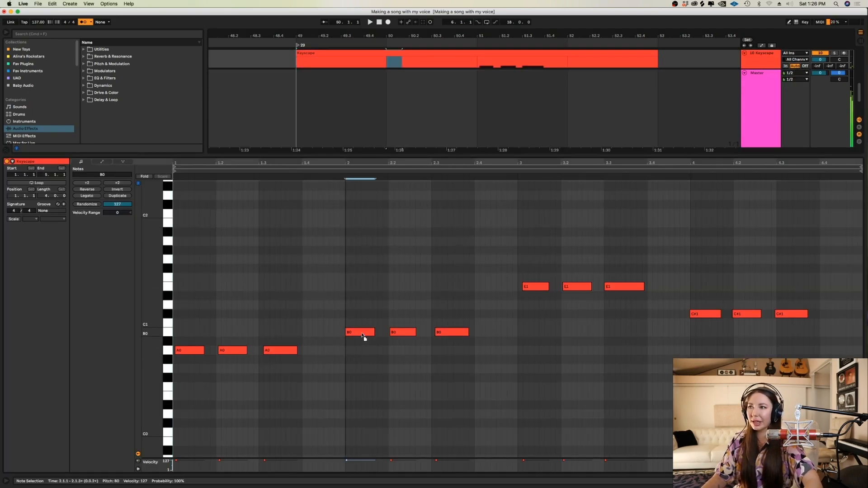
Step: Quantize all notes in the bass clip, play the result, and clear the note selection
left_click(400, 350)
key("super+a")
key("super+u")
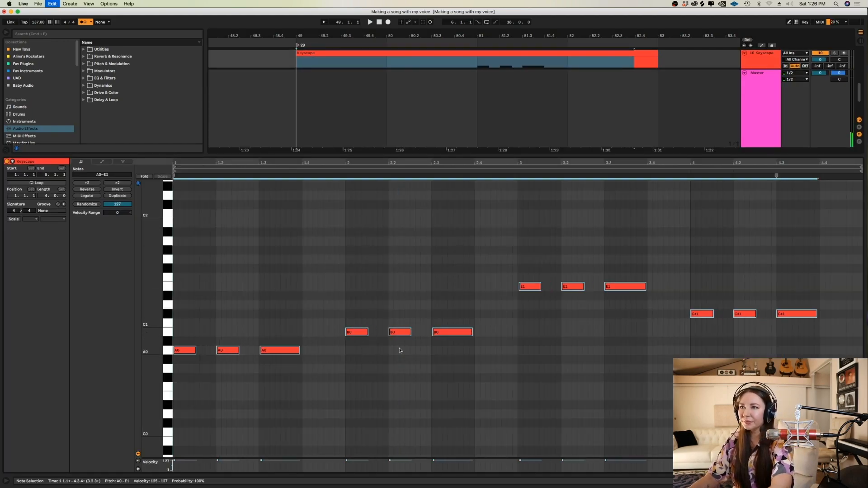
key("space")
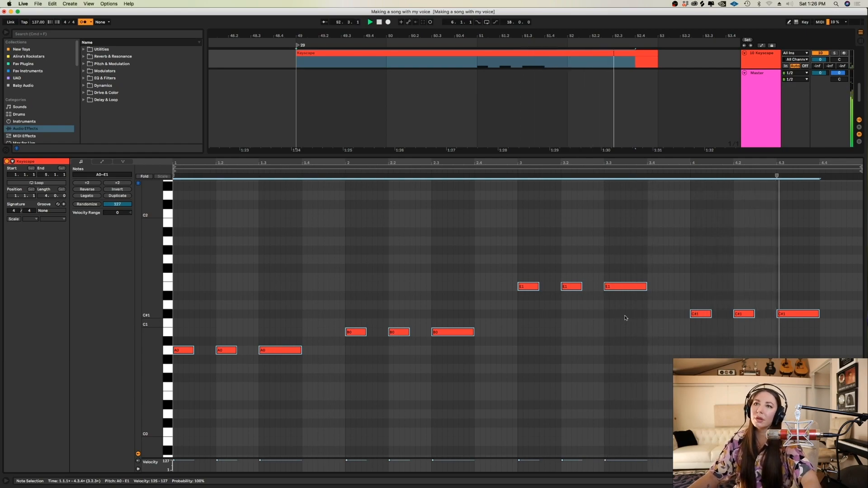
left_click(502, 356)
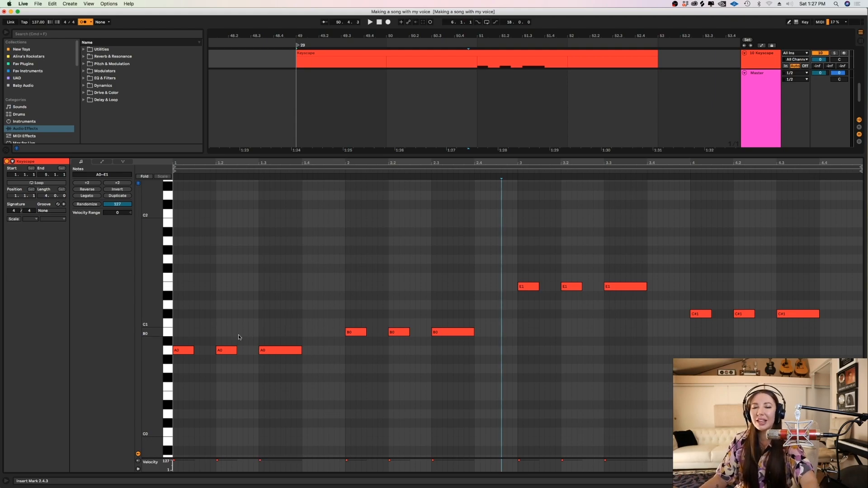
Step: Move the first bar's second and third A0 notes directly after the first, and copy an A0 toward the bar's end
right_click(262, 377)
left_click(312, 378)
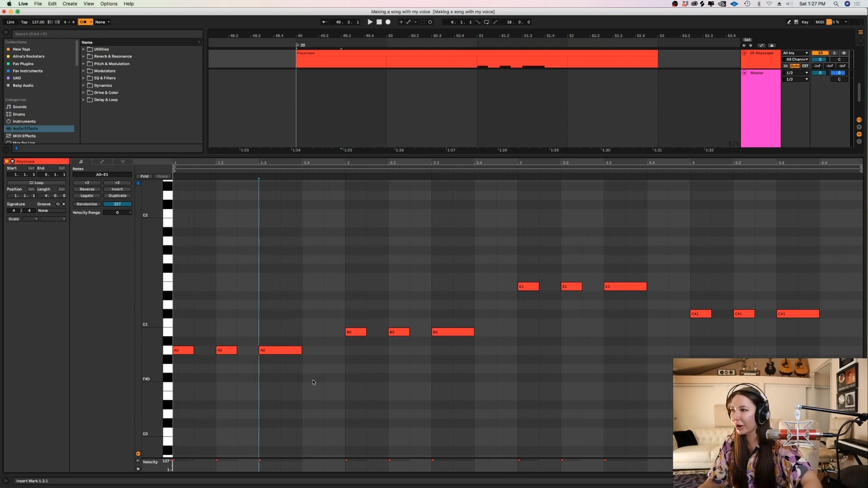
left_click_drag(223, 355, 197, 353)
left_click_drag(277, 352, 236, 354)
key("space")
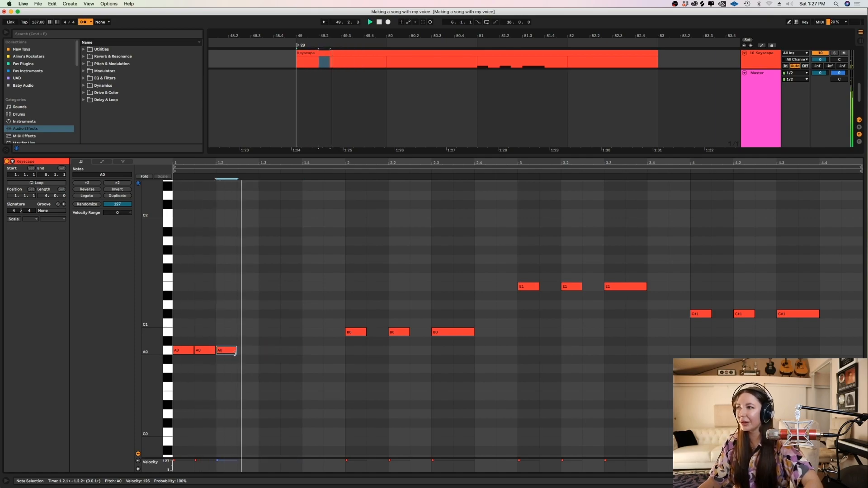
left_click_drag(229, 353, 314, 354)
key("space")
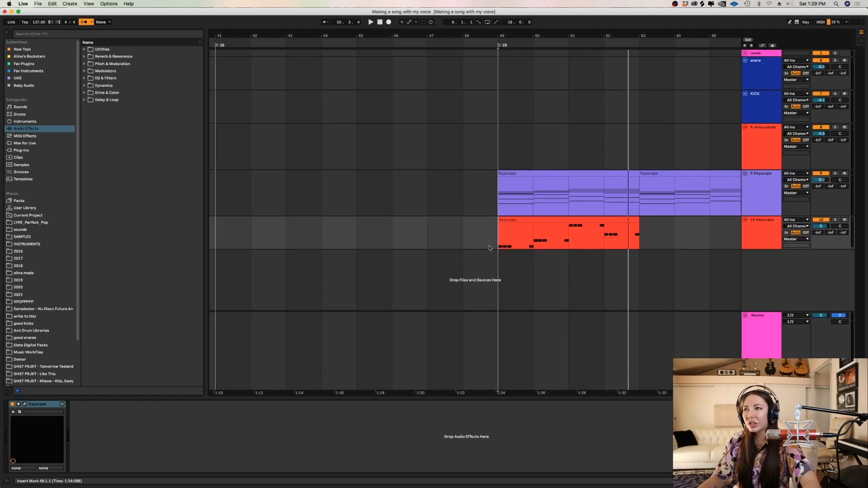
Step: Play the chord and bass clips together from bar 49, and stop playback
key("space")
key("plus")
key("space")
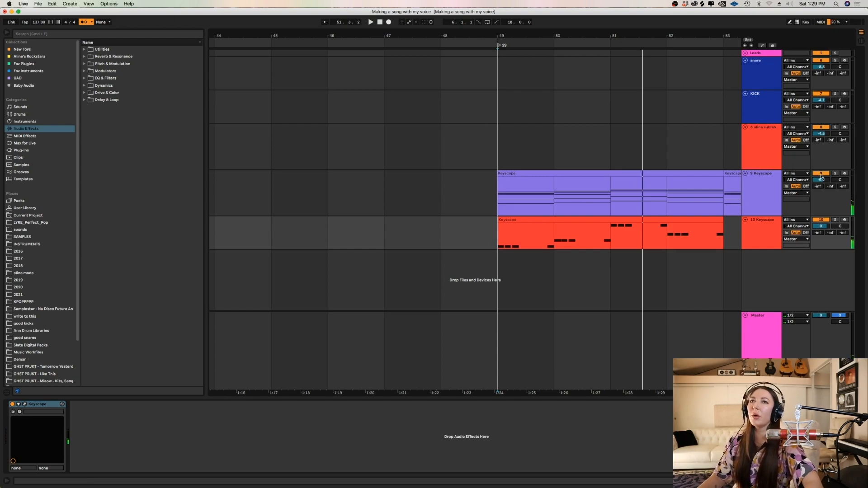
Step: Search the browser for "trilian" across all results and load the Trilian instrument in place of Keyscape on the bass track
left_click(72, 35)
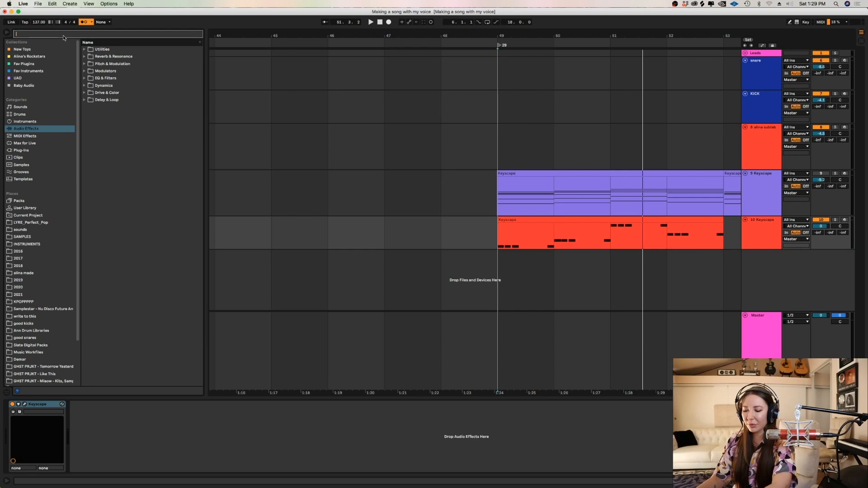
type("trilian")
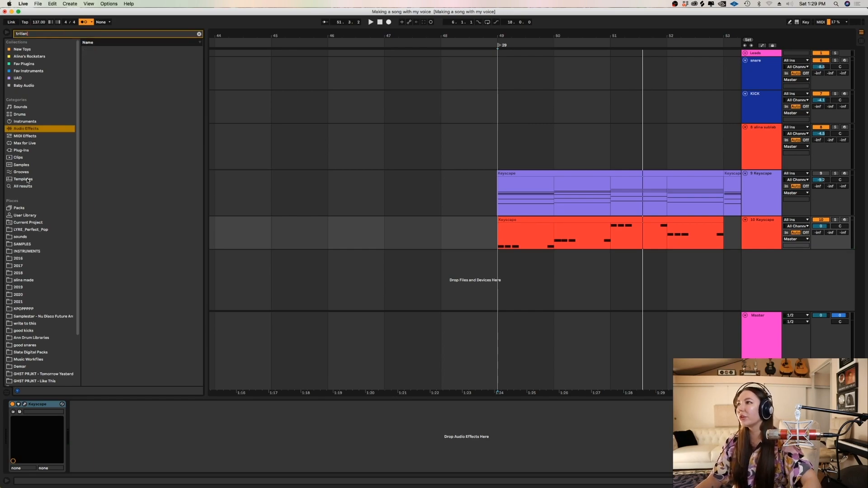
left_click(29, 187)
left_click_drag(102, 74, 149, 81)
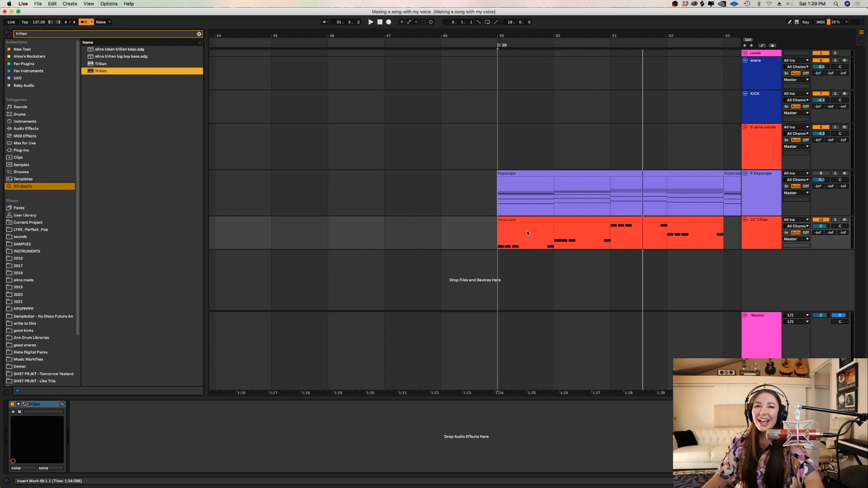
left_click_drag(527, 230, 528, 230)
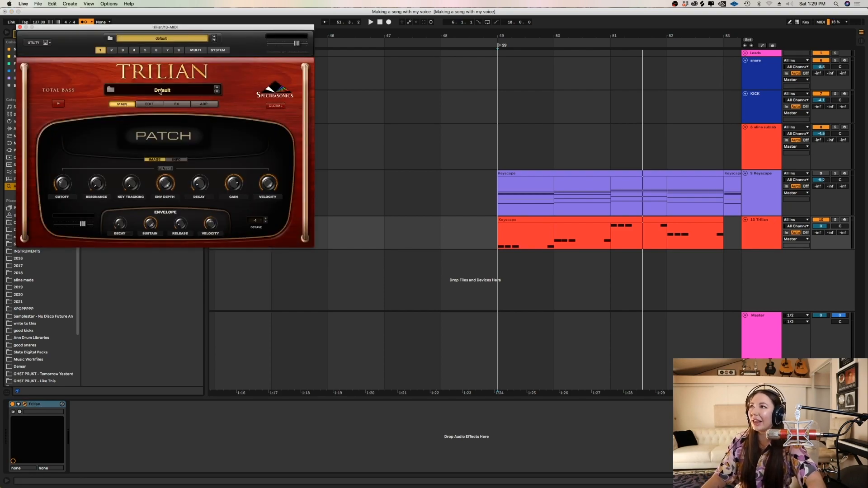
Step: Open Trilian's patch browser and load the Big Boy OSCar patch from the Synth Bass category
left_click(160, 91)
left_click_drag(202, 31, 473, 80)
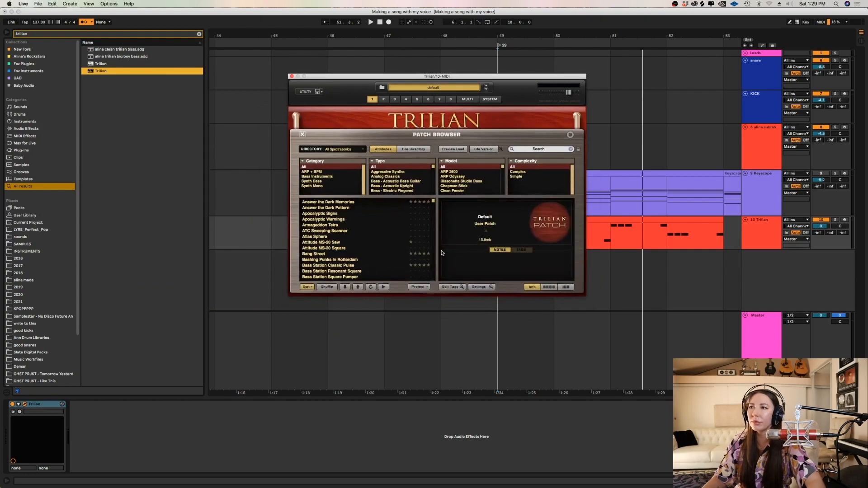
left_click(311, 181)
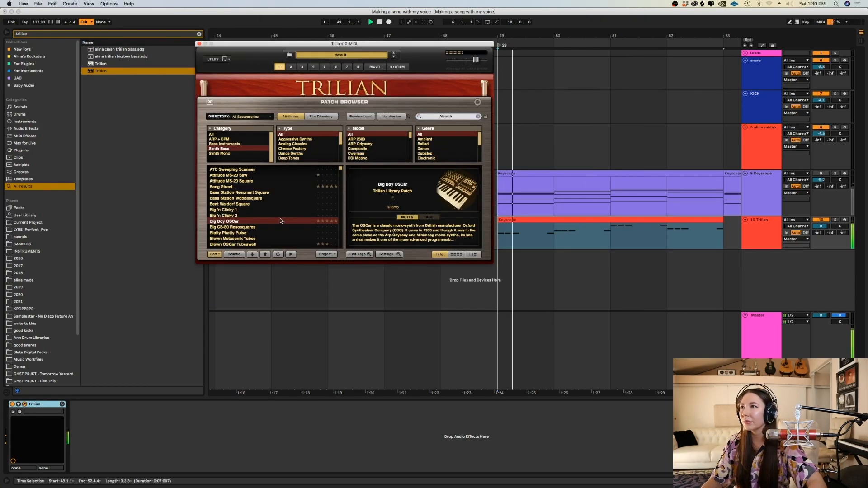
Step: Raise the bass clip's notes by one octave, close the Trilian window, and play the clip with the new patch
double_click(549, 217)
left_click(544, 281)
key("space")
key("space")
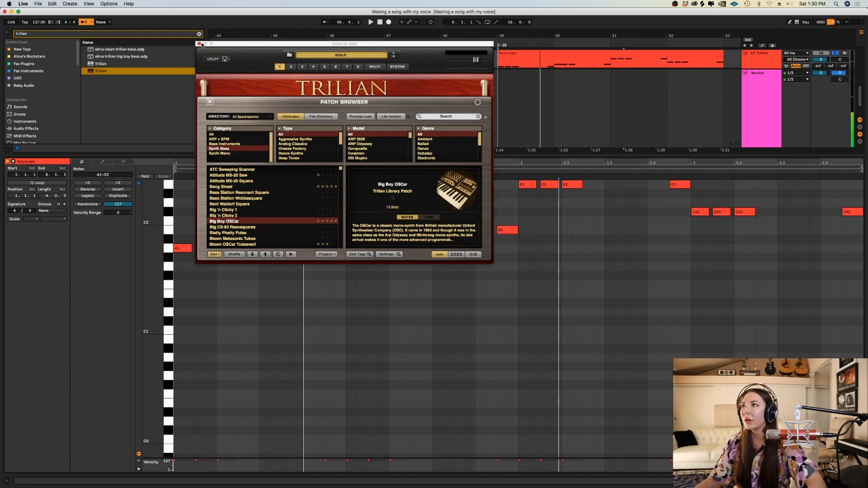
left_click(199, 44)
left_click(269, 253)
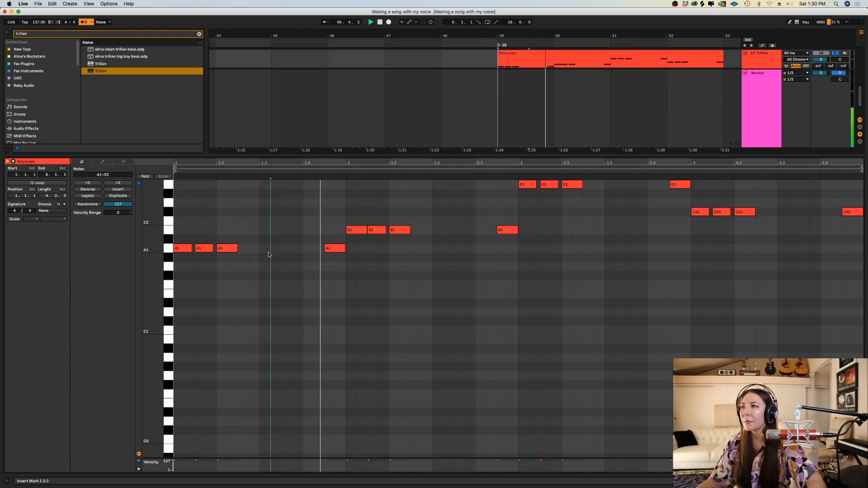
left_click(506, 294)
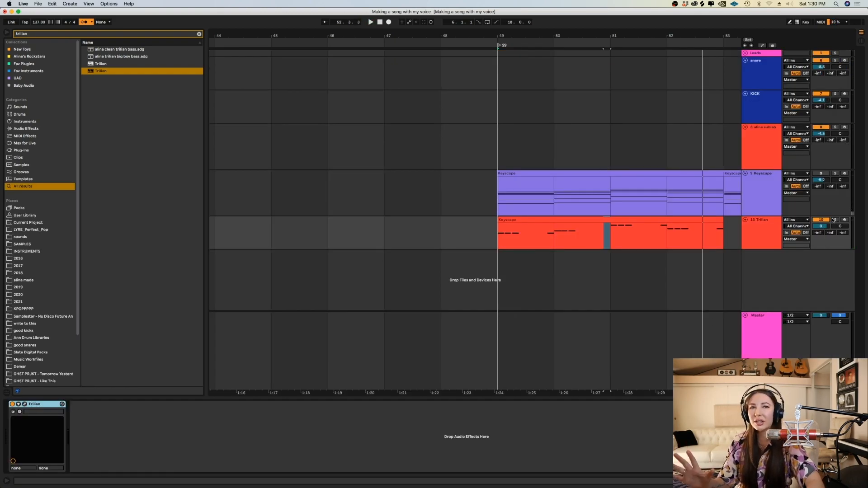
Step: Duplicate the four-bar bass clip so the bass part runs from bar 49 to bar 57
left_click(499, 241)
left_click_drag(532, 393, 450, 396)
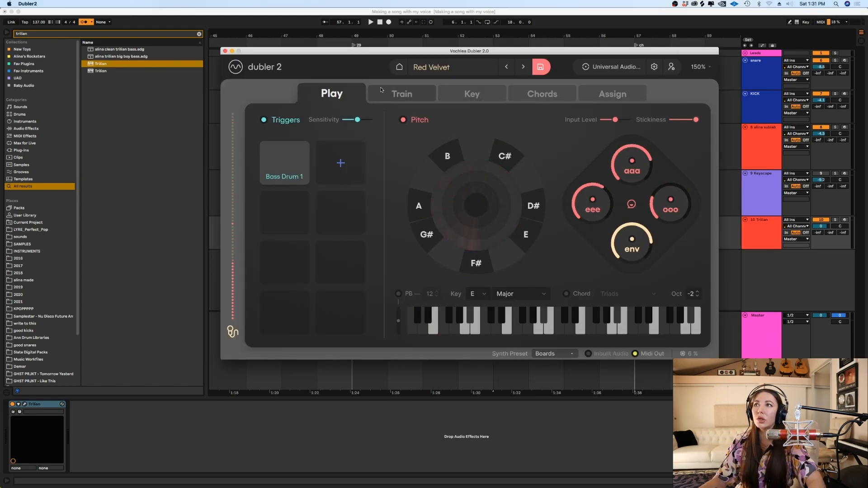
Step: In Dubler 2, train the Bass Drum 1 trigger with 12 voice takes and test it with the inbuilt audio briefly enabled
left_click(382, 90)
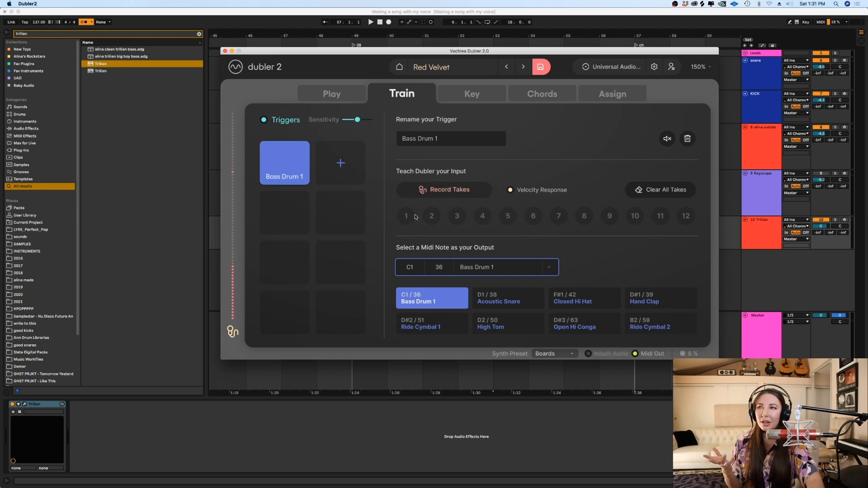
left_click(452, 188)
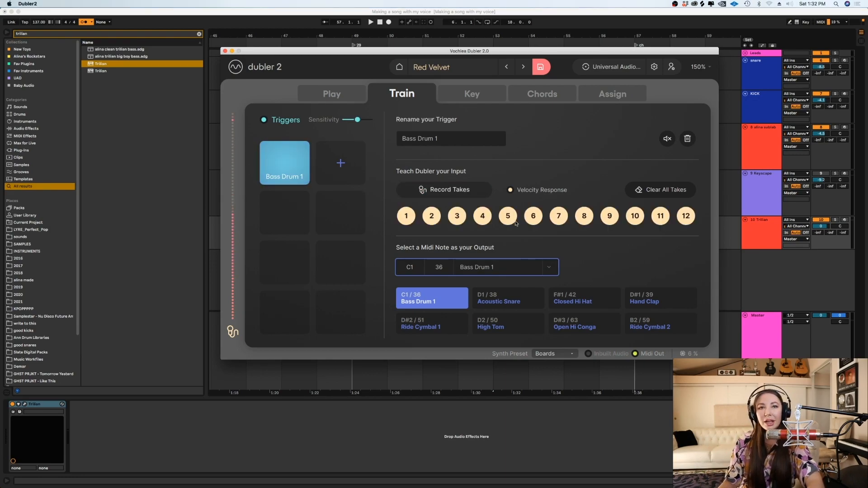
left_click(337, 98)
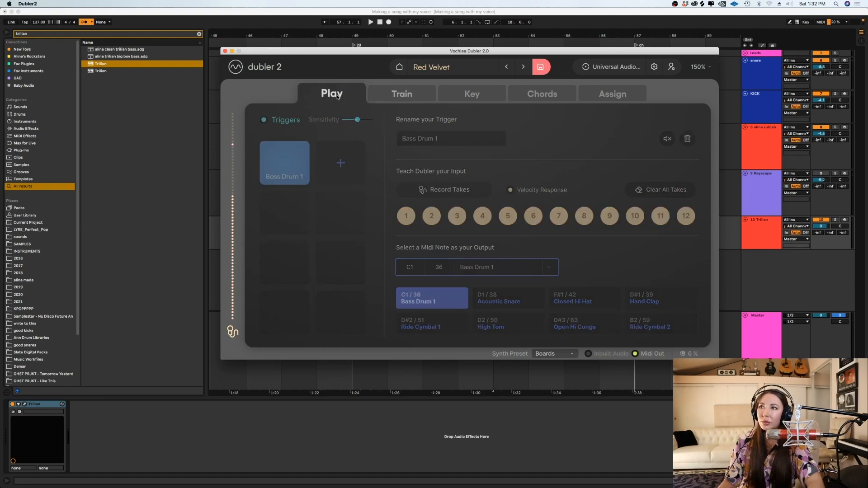
left_click(597, 355)
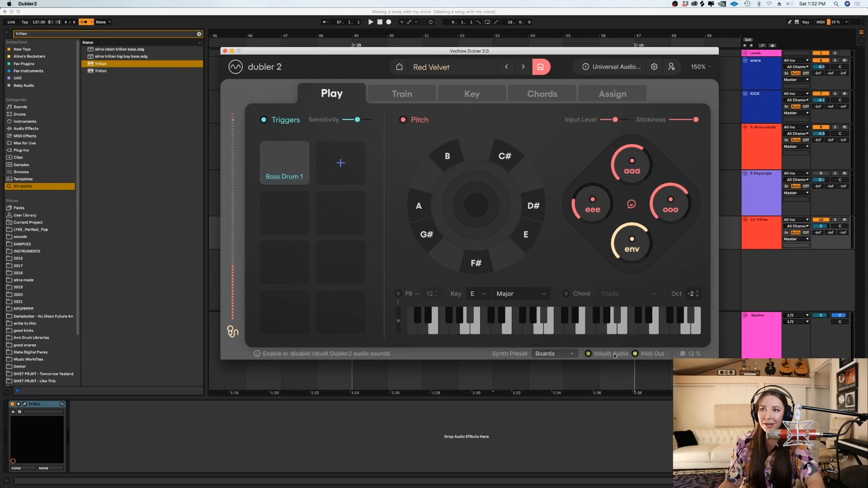
left_click(636, 354)
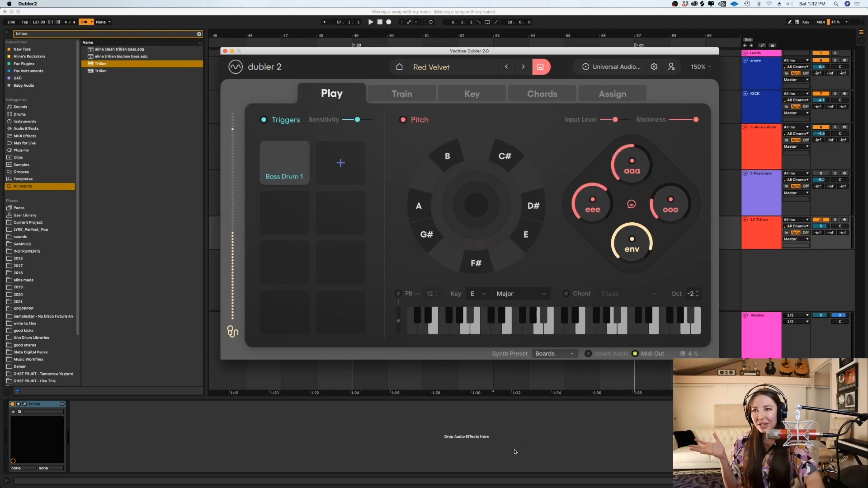
Step: Switch to Ableton Live, record a four-bar kick pattern on the KICK track from bar 49, and show the RMZ_kick_dark_v2 pad's sample
left_click(514, 454)
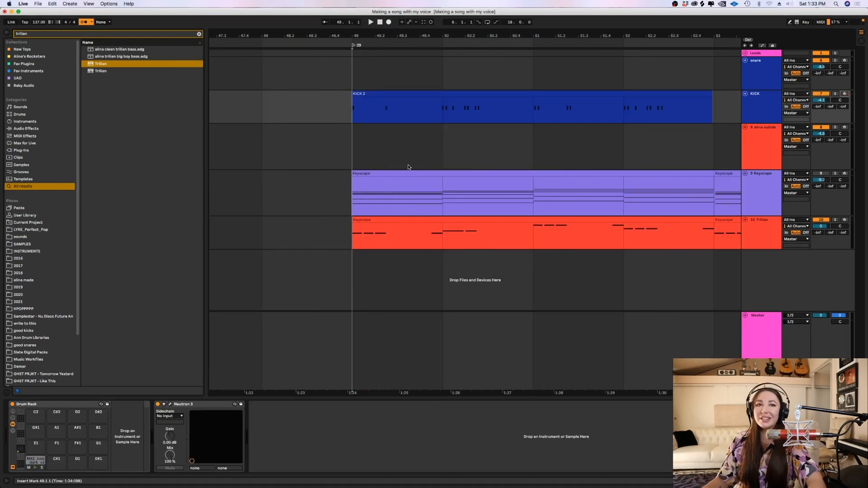
left_click(762, 105)
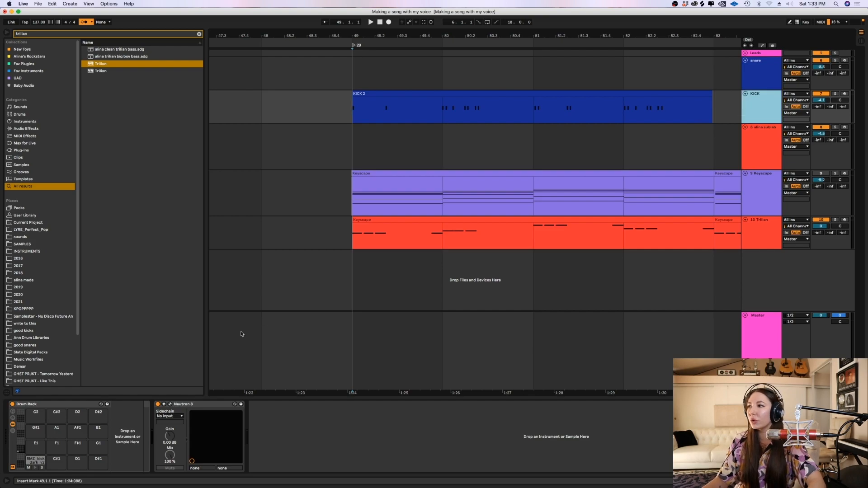
left_click(30, 460)
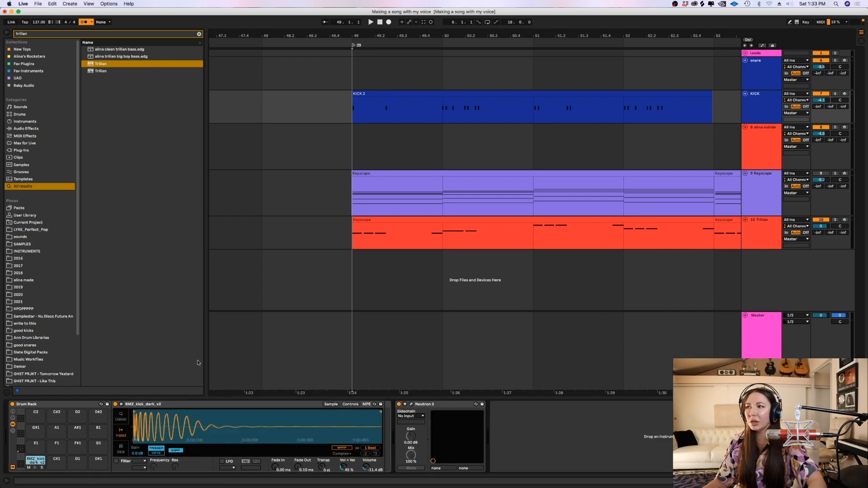
Step: Open the recorded kick clip, quantize all its notes, play the result, and clear the note selection
left_click(706, 94)
double_click(379, 94)
key("space")
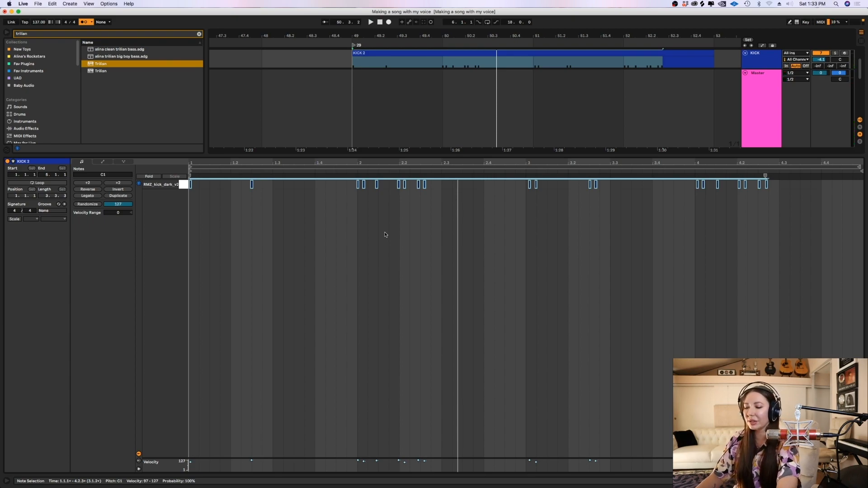
key("super+u")
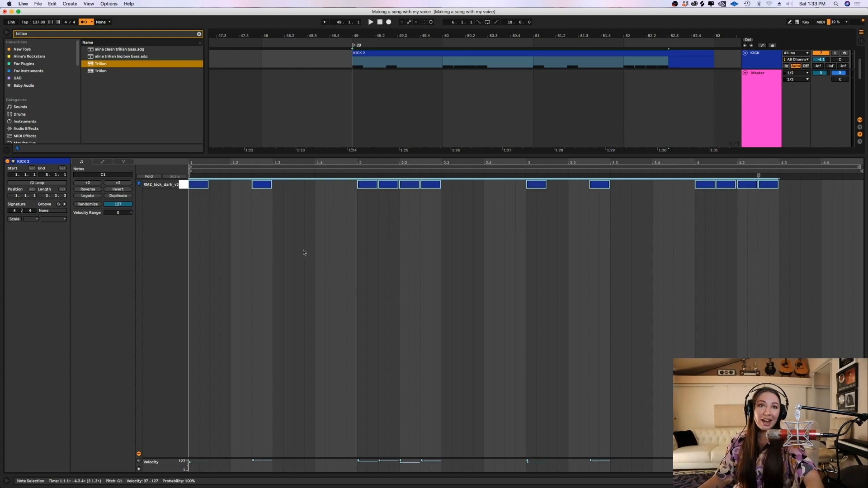
key("space")
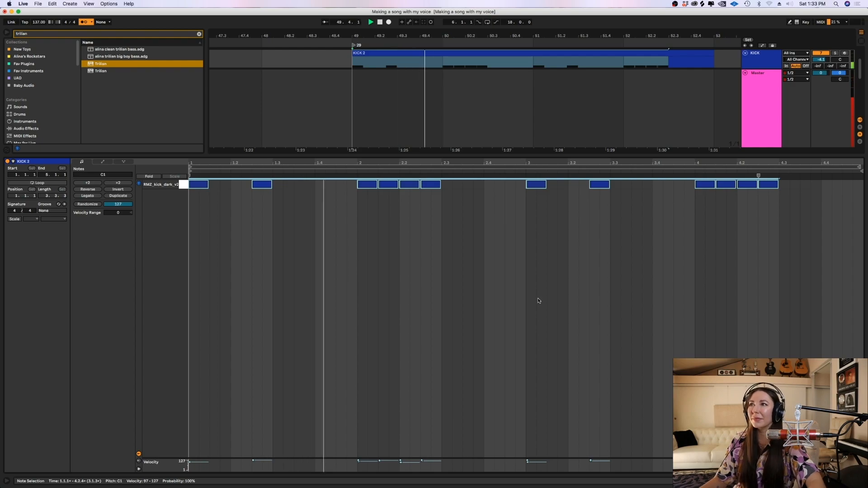
left_click(304, 208)
key("space")
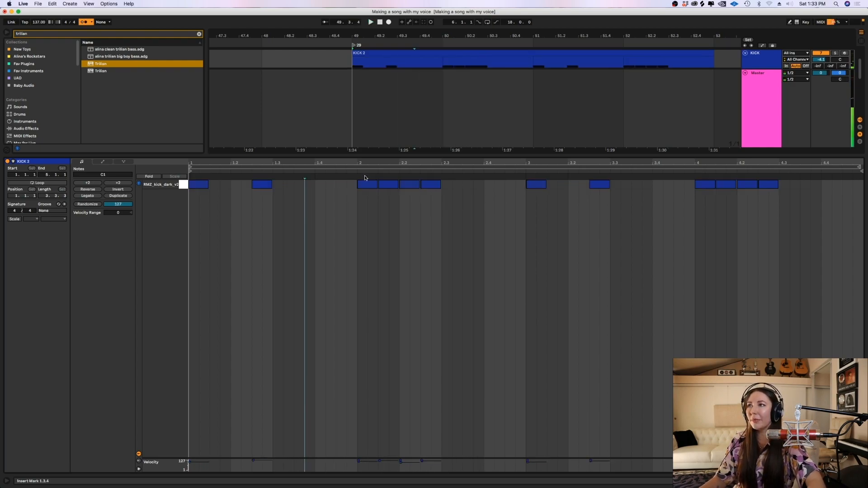
Step: Add a kick note on the last eighth of bar 1, play it, and move it to the last eighth of bar 3
double_click(346, 184)
key("space")
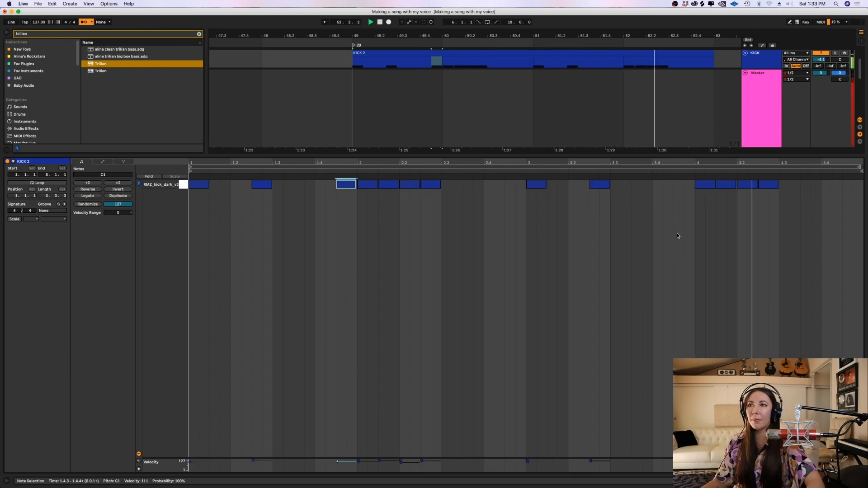
left_click_drag(350, 183, 687, 190)
key("shift+Tab")
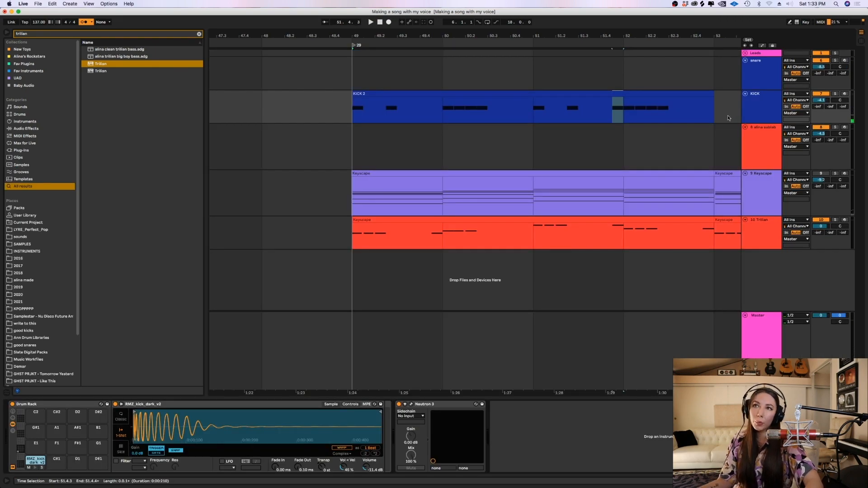
Step: Duplicate the four-bar kick clip so the kick pattern runs to bar 57
left_click(608, 93)
key("minus")
key("super+d")
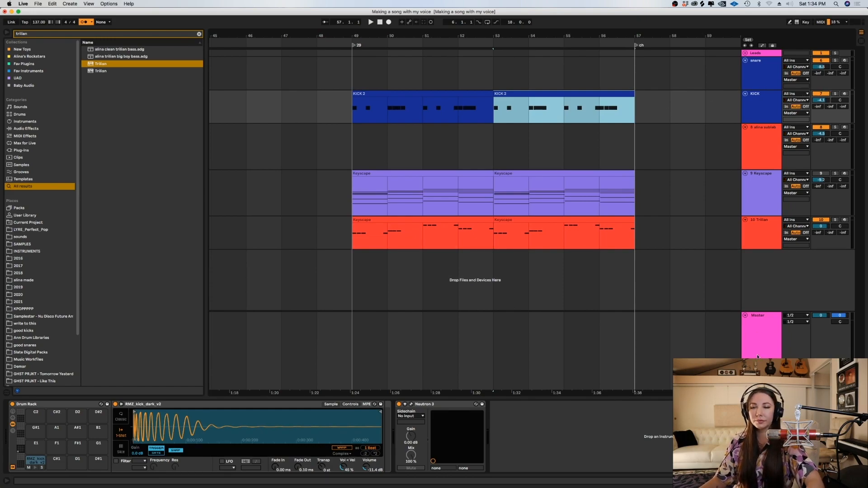
Step: Switch to Dubler 2, add an Acoustic Snare trigger outputting D1, and train it with 12 voice takes
key("super+Tab")
left_click(409, 93)
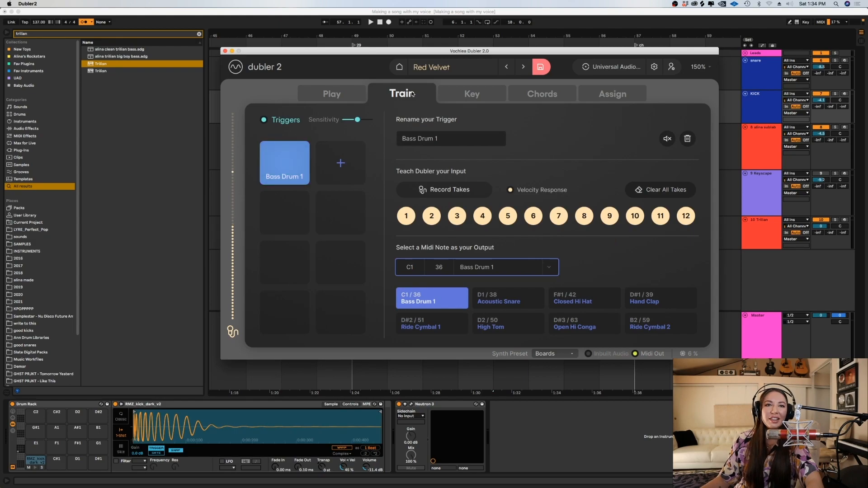
left_click(342, 91)
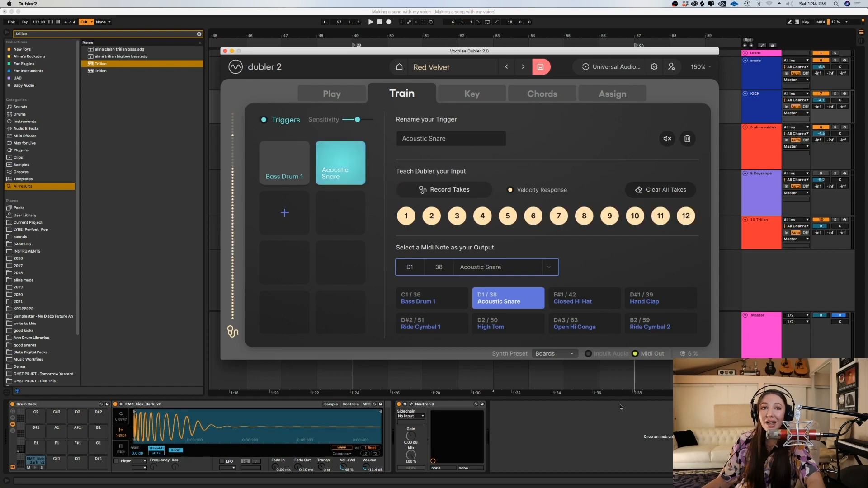
Step: Return to Ableton Live, arm the snare track, and record a voice-triggered snare part over bars 49 to 52
left_click(763, 214)
left_click(844, 60)
left_click(388, 22)
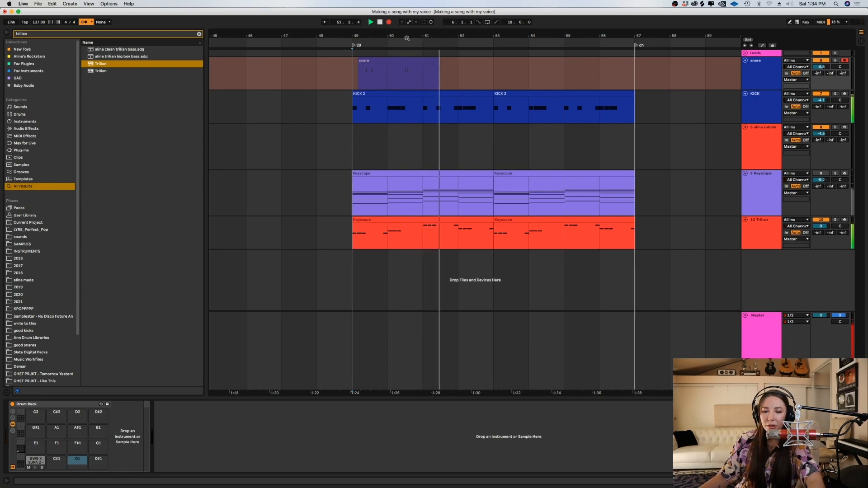
left_click(440, 71)
key("space")
key("plus")
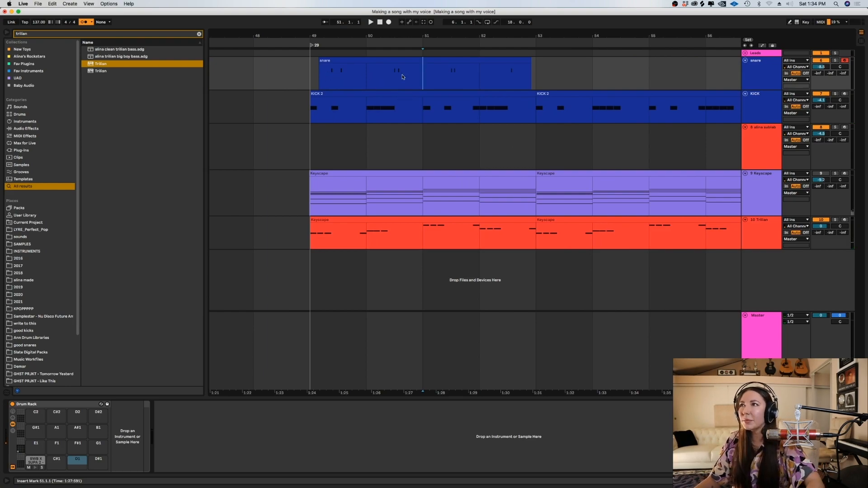
Step: Split the recorded snare clip so that bar 52 becomes its own one-bar clip
left_click_drag(481, 73, 305, 71)
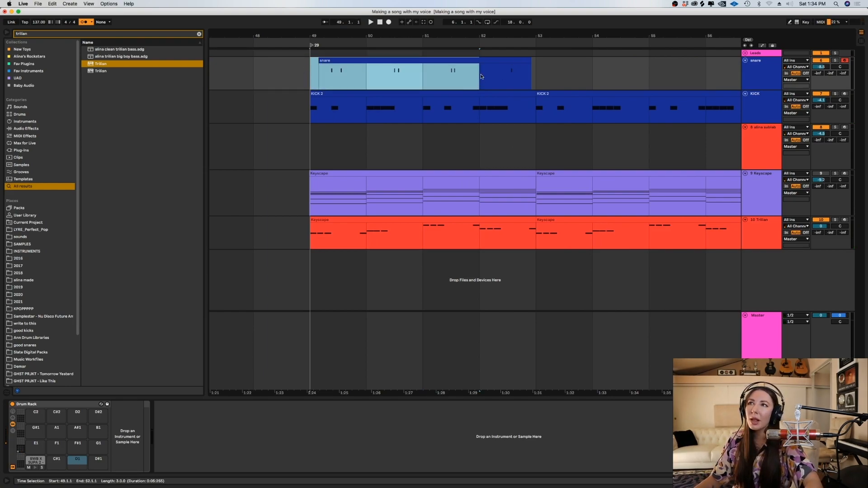
left_click_drag(481, 76, 539, 77)
key("super+e")
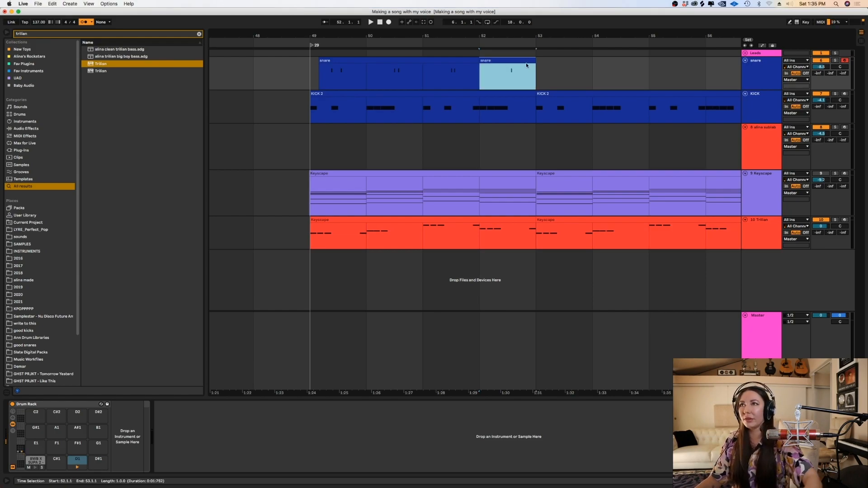
Step: Disarm the snare track, move the snare hit in the bar 52 clip onto beat 3, and play it back
left_click(845, 61)
double_click(511, 62)
left_click_drag(575, 184, 522, 186)
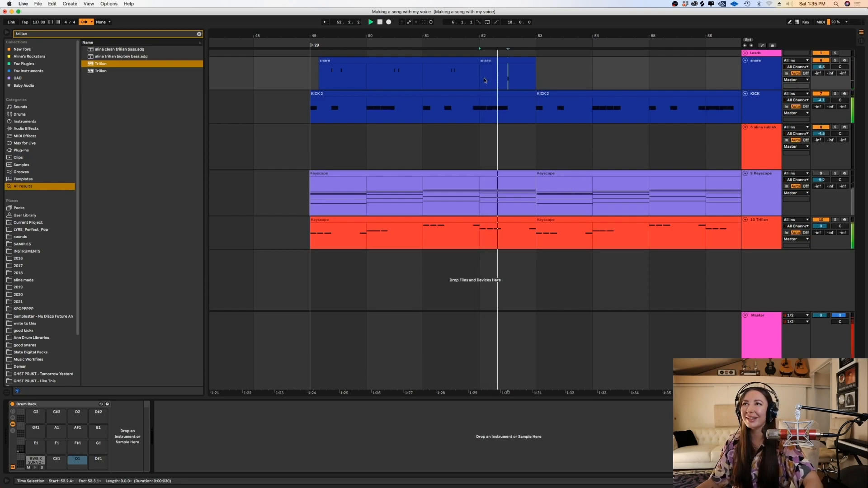
key("space")
Step: Delete the remaining snare recording and paste copies of the one-bar snare clip into bars 49 to 51
left_click(435, 62)
key("Delete")
left_click(495, 62)
key("super+c")
left_click(338, 78)
key("super+v")
key("super+v")
left_click(295, 74)
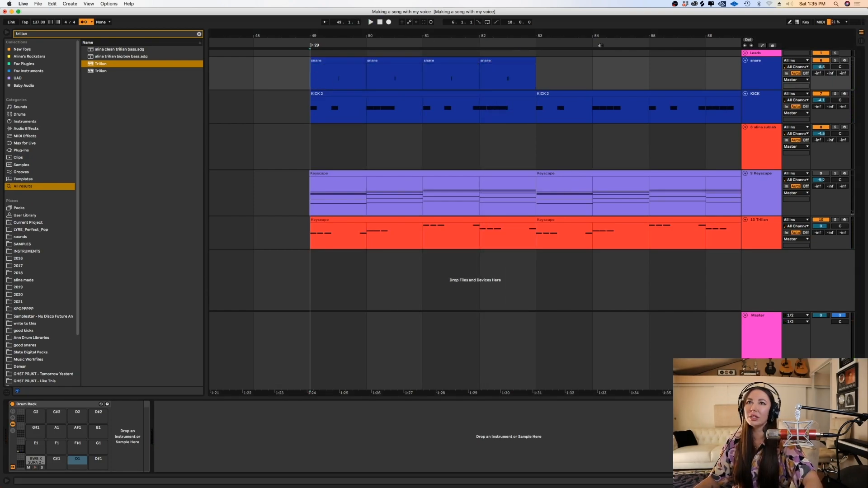
Step: Raise the snare track's volume to -4.8 and play the arrangement from bar 49
left_click_drag(821, 67, 821, 59)
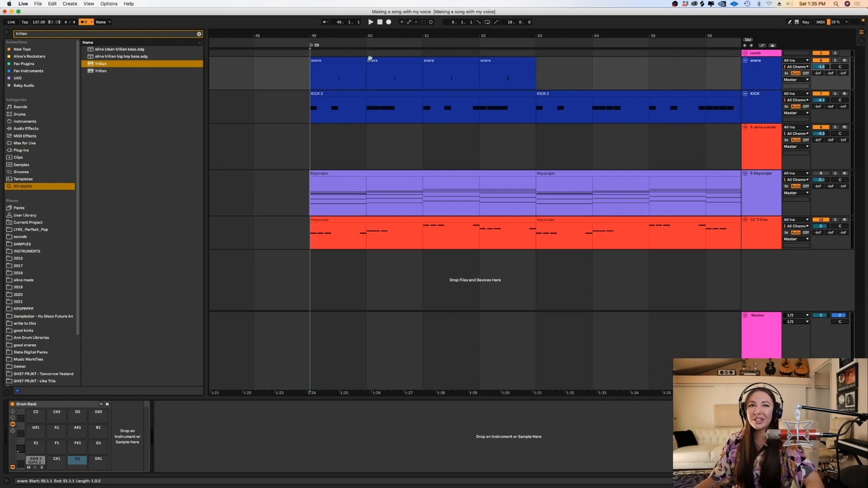
key("space")
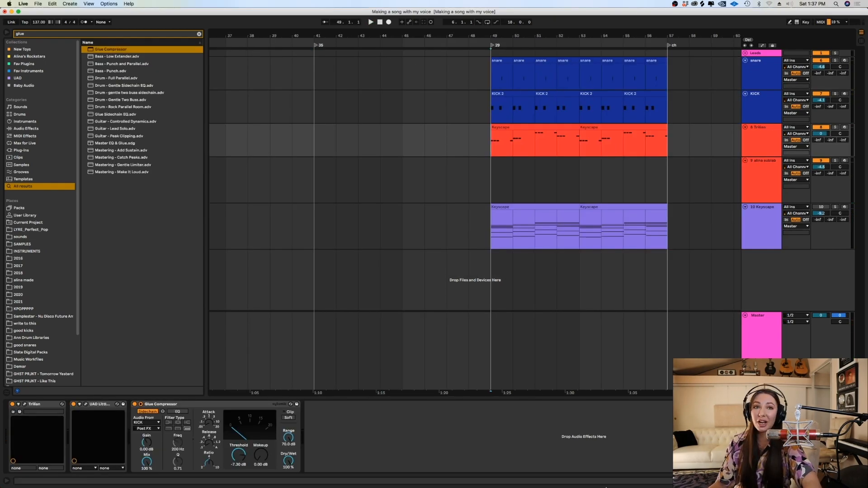
Step: Stop the hi-hat recording and quantize the starts of the hat clip's notes to 1/16 at 74%
left_click(531, 473)
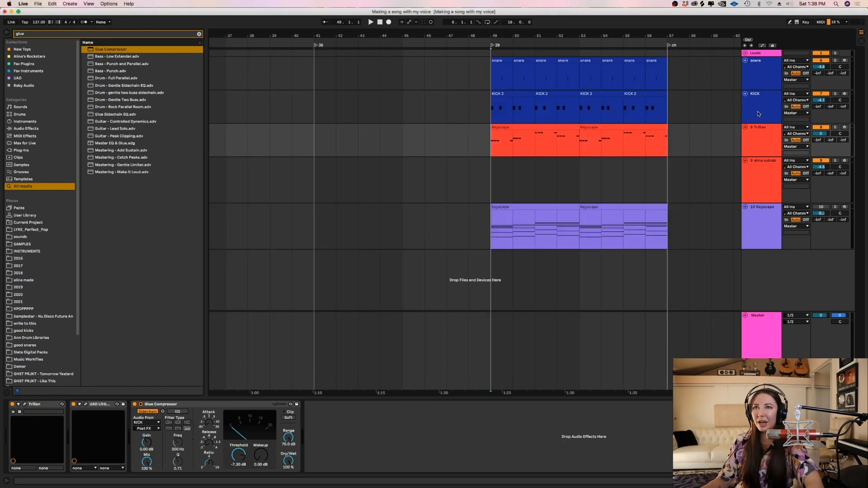
left_click(759, 114)
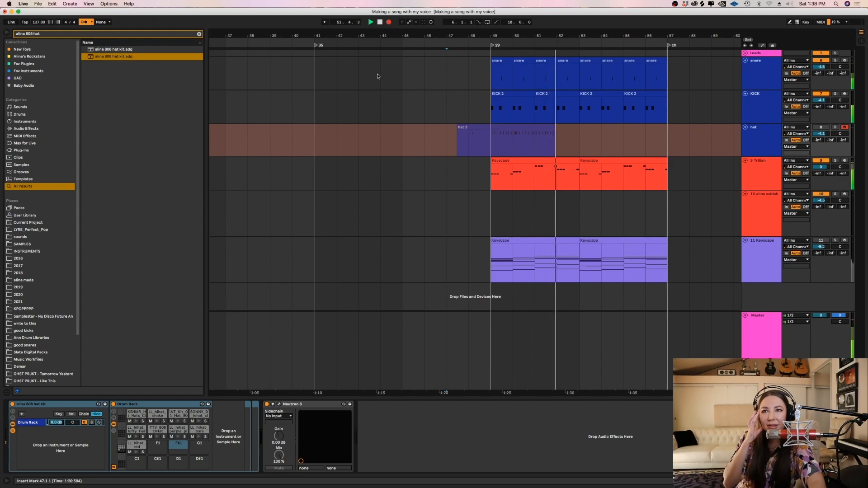
key("space")
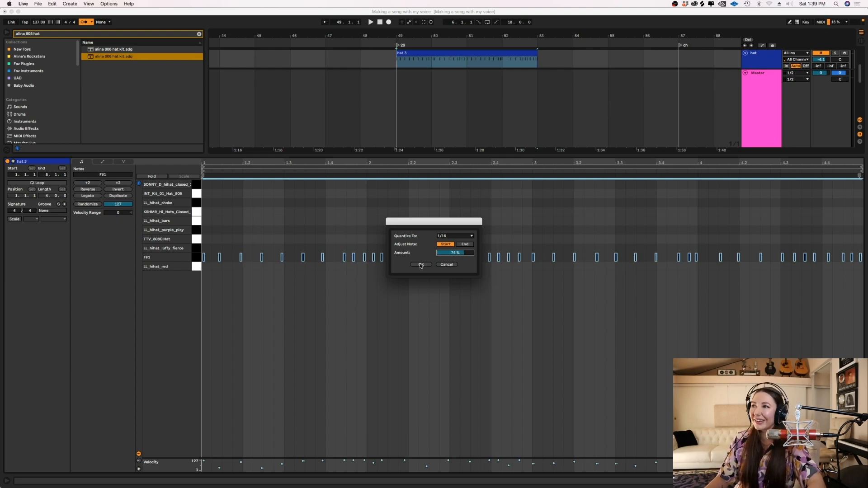
left_click(421, 265)
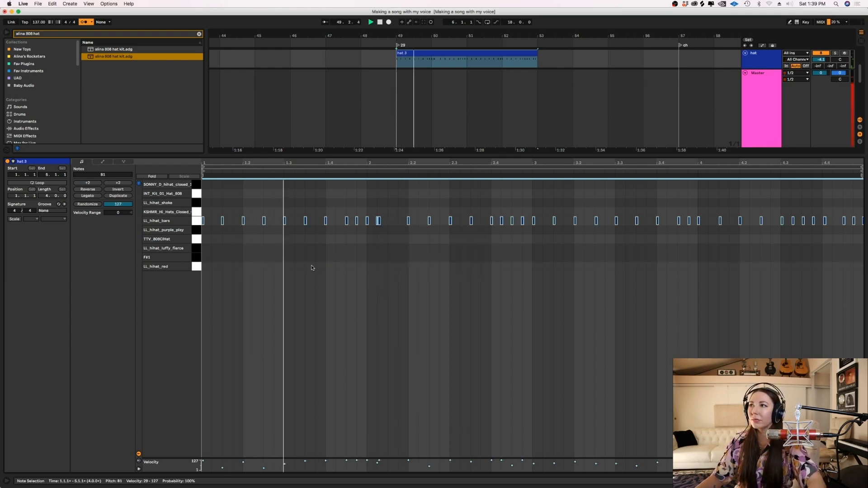
Step: Move the doubled hi-hat note near the start of bar 2 to 2.1.3 and play the clip
left_click(375, 240)
left_click_drag(379, 221, 389, 223)
left_click(380, 235)
key("super+a")
key("space")
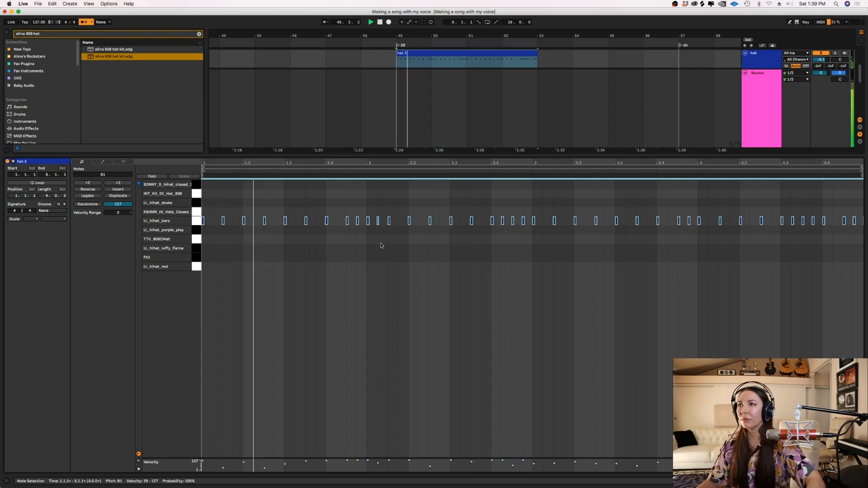
left_click(379, 242)
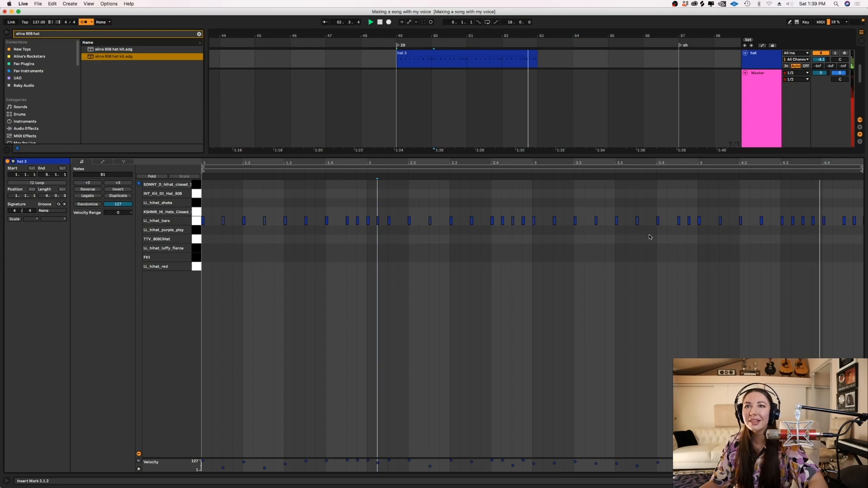
Step: Add a hi-hat note at 4.4.2 in the hat clip and play the pattern
double_click(834, 221)
left_click(316, 250)
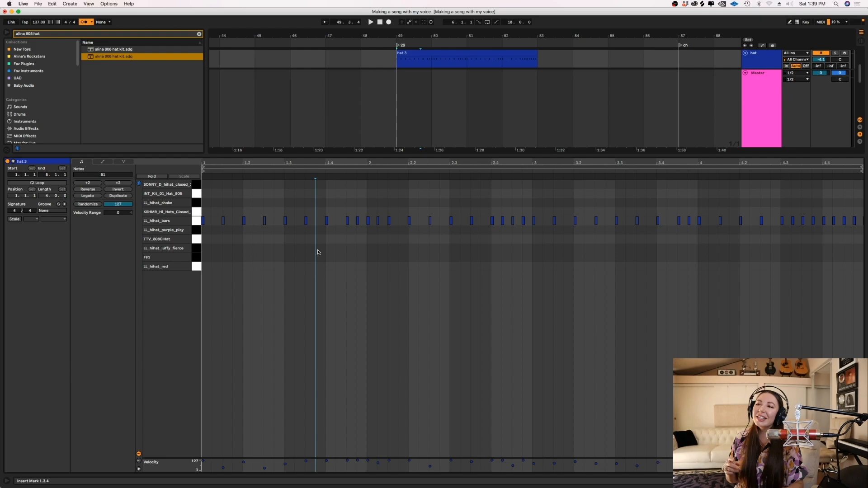
key("space")
left_click_drag(412, 247, 310, 215)
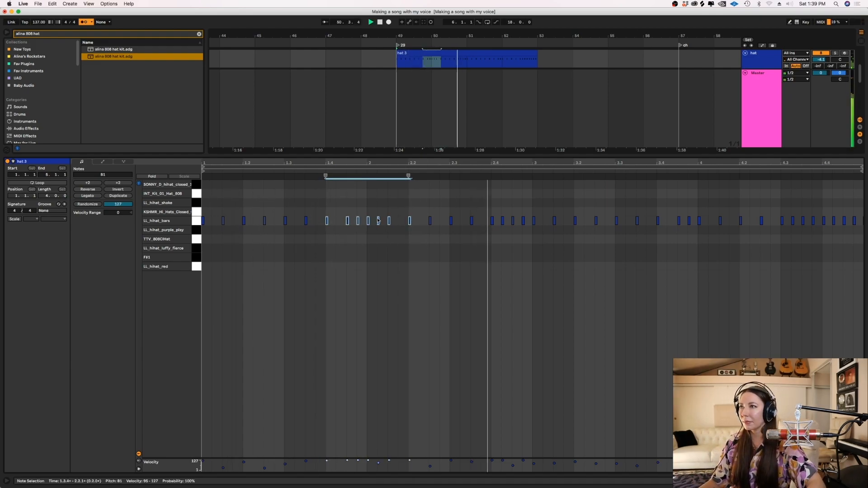
Step: Duplicate the four-bar hat clip so the hi-hats also cover bars 53 to 56
key("shift+Tab")
key("space")
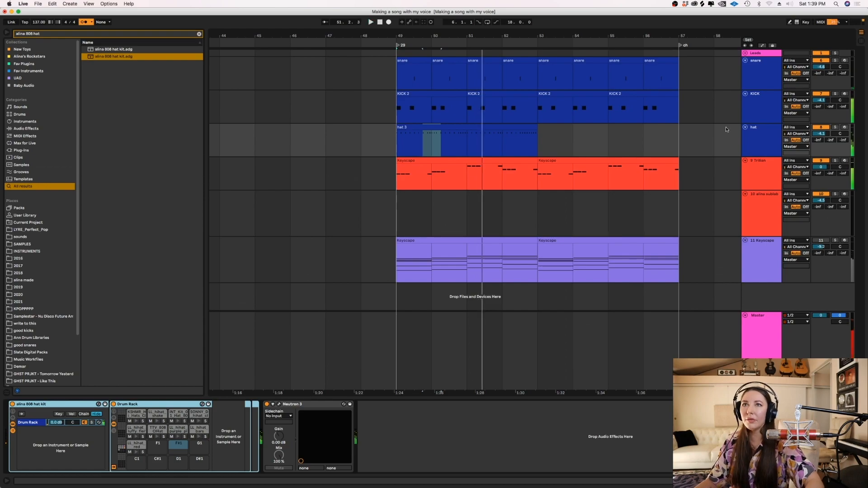
left_click(432, 128)
key("ctrl+d")
left_click(398, 142)
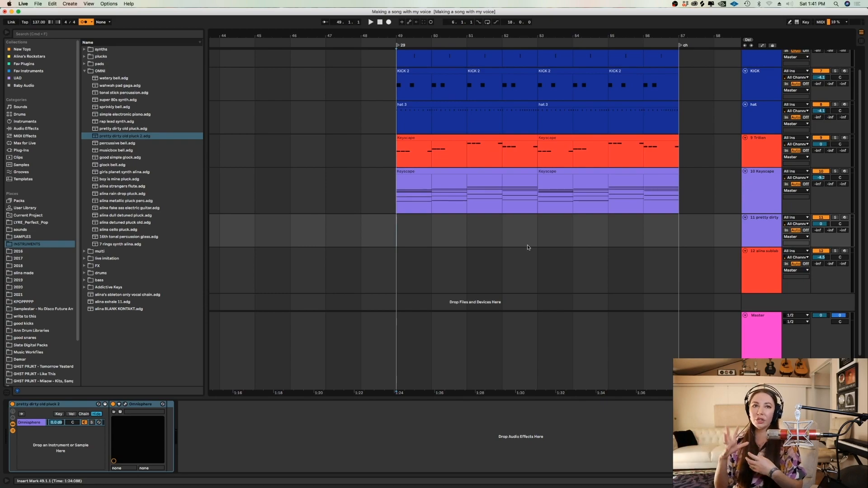
Step: Play the arrangement from bar 49 to hear the drums, bass and chords together
left_click(395, 197)
key("space")
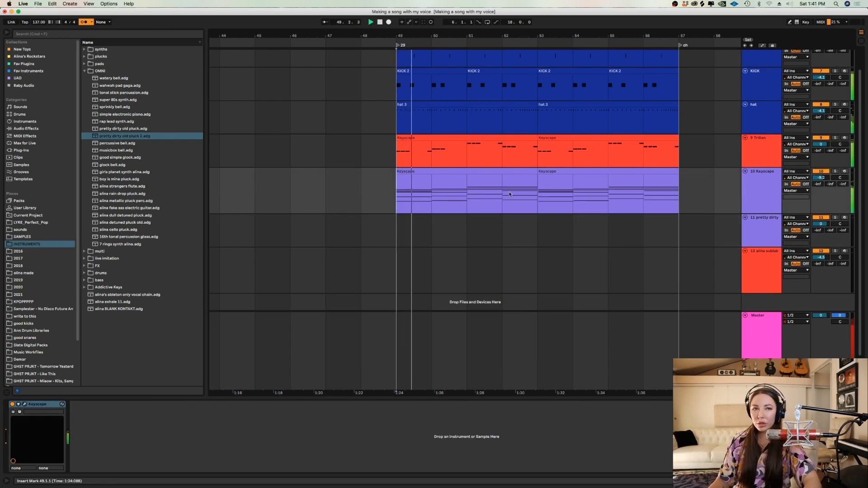
key("space")
left_click(637, 180)
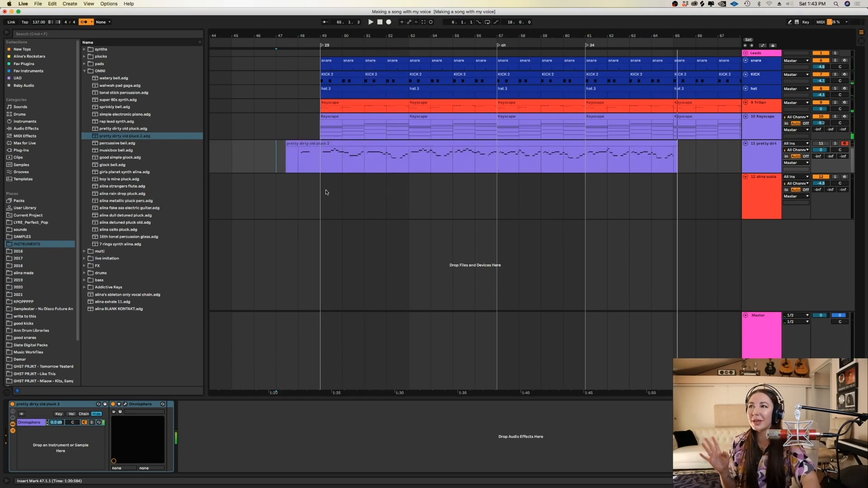
Step: Split the recorded pluck clip at bar 49 and delete the lead-in before it
left_click(321, 156)
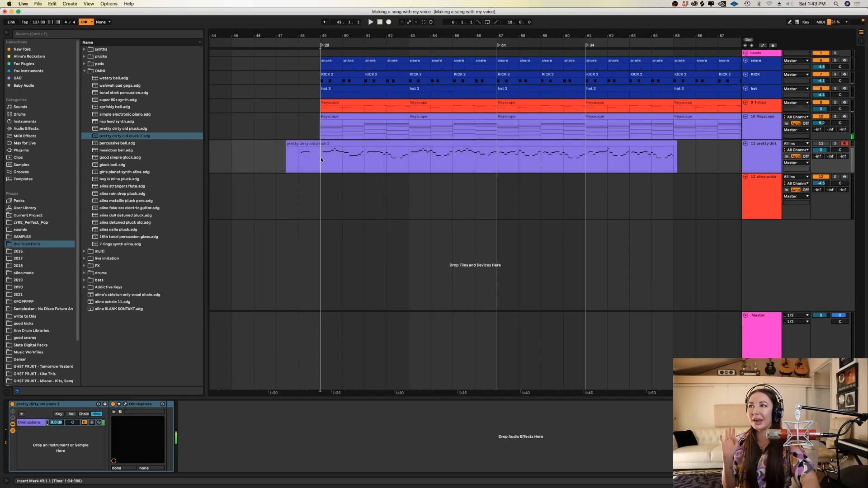
scroll(321, 157, "up", 5)
key("super+e")
mouse_move(329, 143)
left_mouse_down()
mouse_move(319, 164)
mouse_move(251, 157)
left_mouse_up()
scroll(309, 170, "down", 3)
left_click(251, 157)
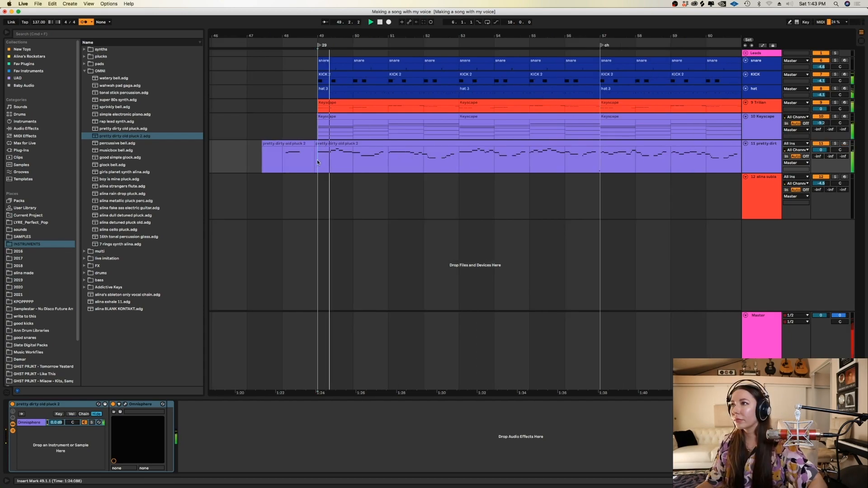
left_click_drag(316, 159, 233, 159)
key("Delete")
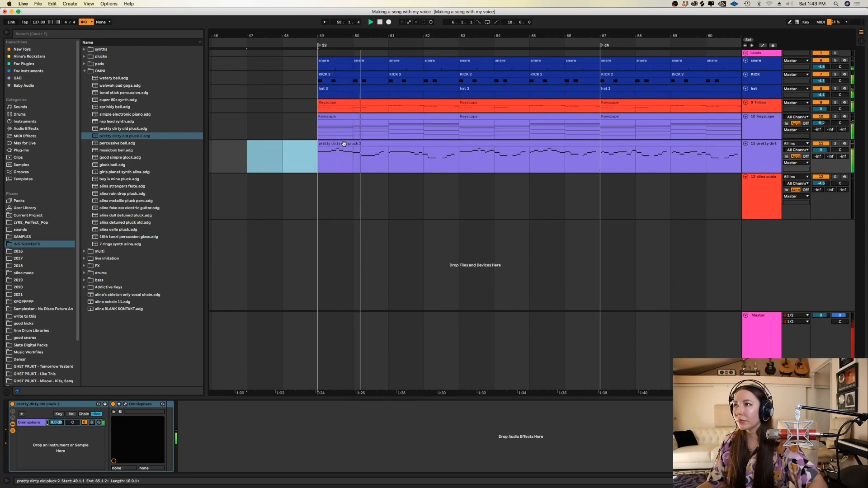
Step: Set the pluck track's volume to -4.8 dB and trim the end of its clip to bar 65
left_click_drag(821, 150, 821, 162)
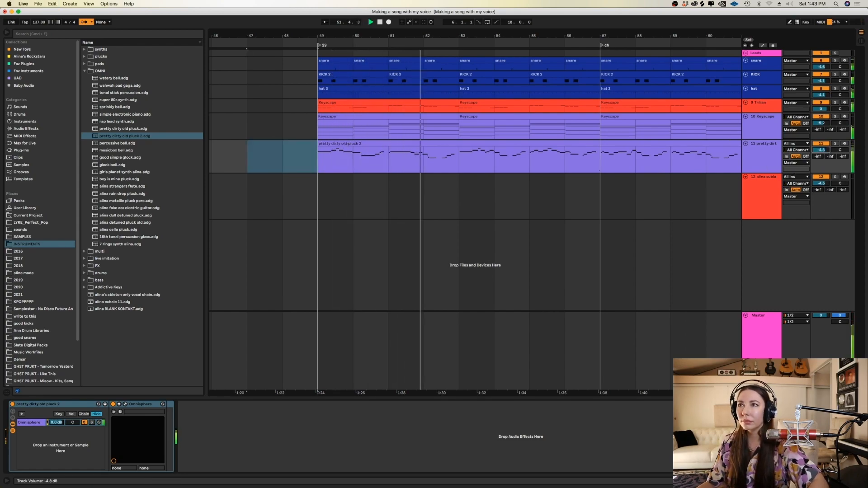
left_click(452, 151)
key("minus")
left_click(725, 152)
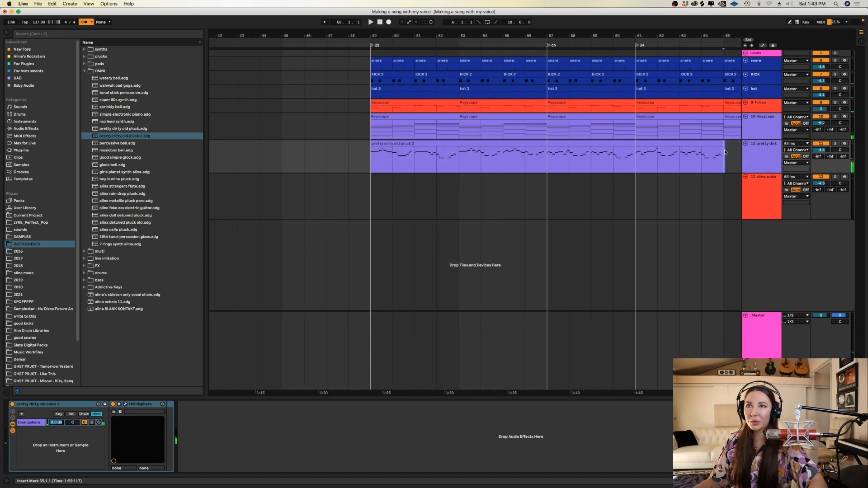
left_click_drag(725, 152, 741, 152)
Step: Open the 16-bar pluck clip and quantize all of its notes
left_click(515, 145)
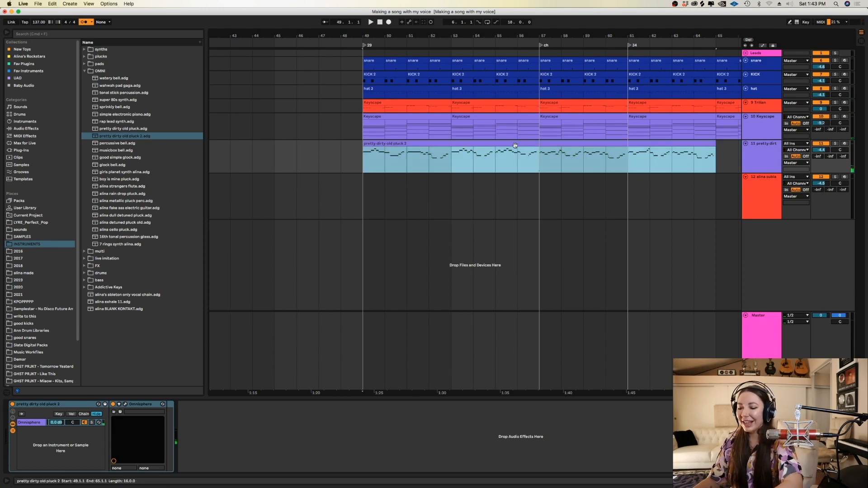
double_click(515, 146)
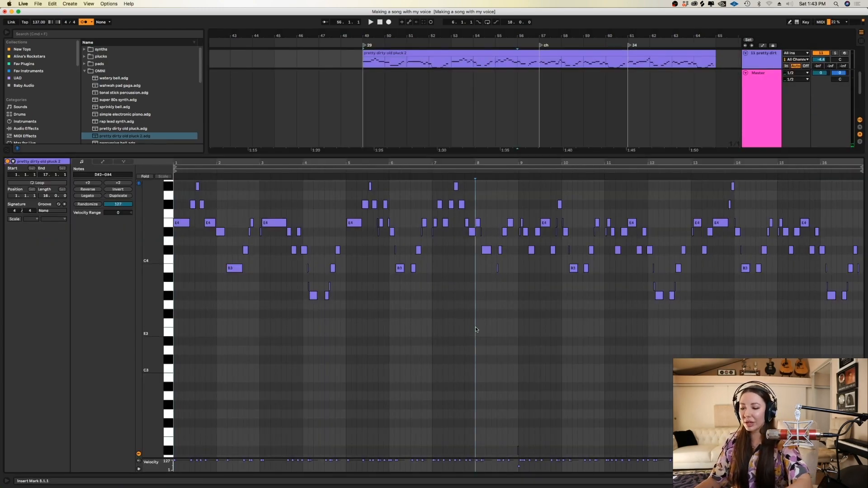
key("super+a")
key("super+u")
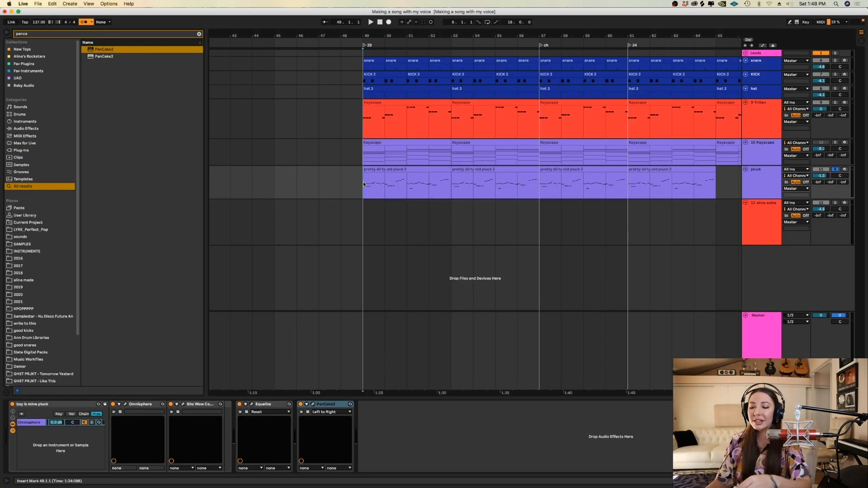
Step: Listen back to the section from bar 49 with the pluck melody
scroll(363, 184, "up", 3)
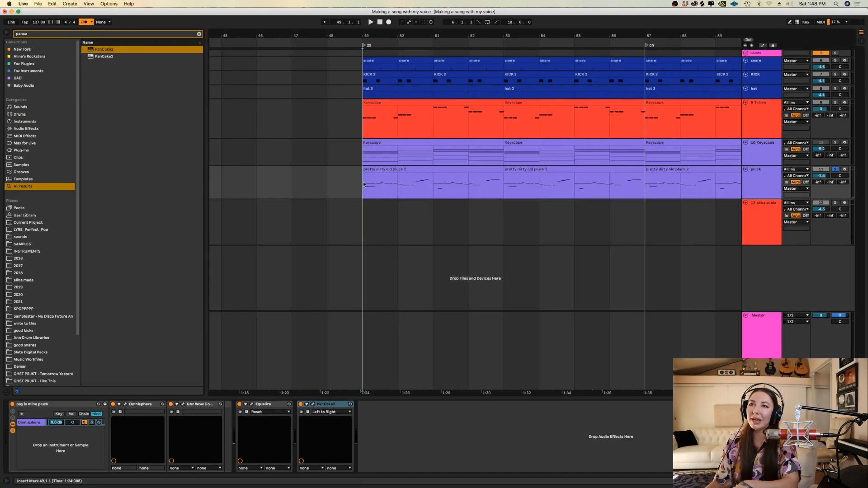
key("minus")
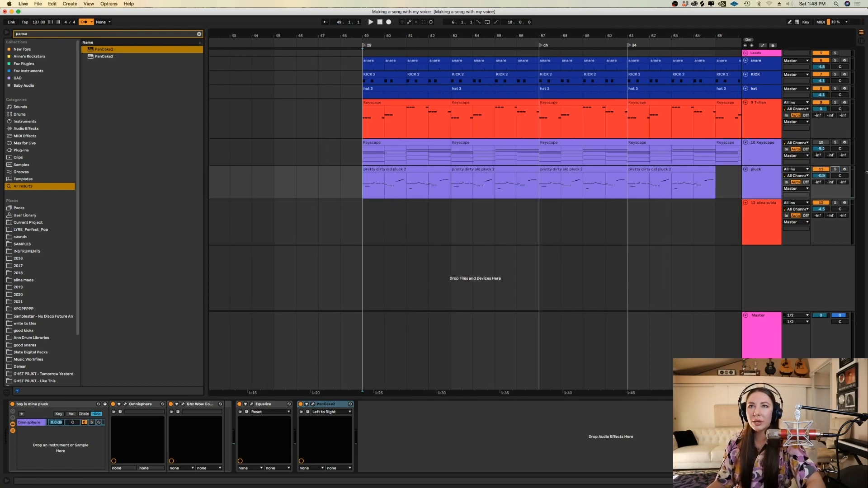
key("space")
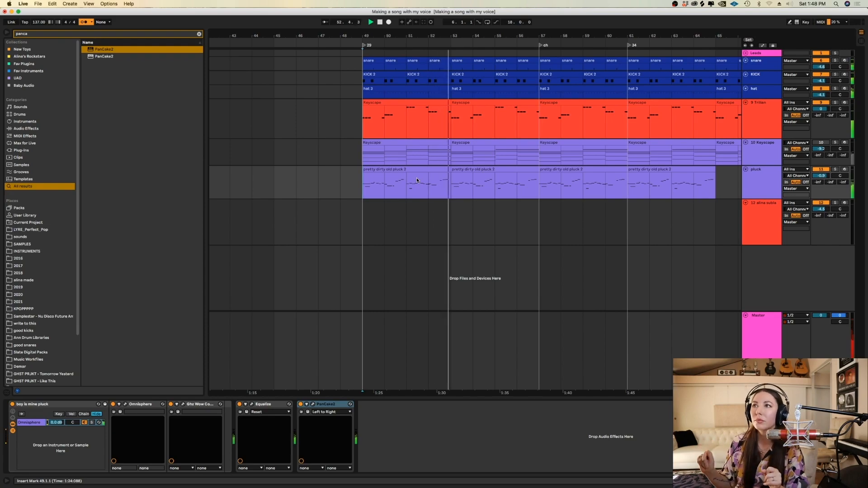
left_click(425, 156)
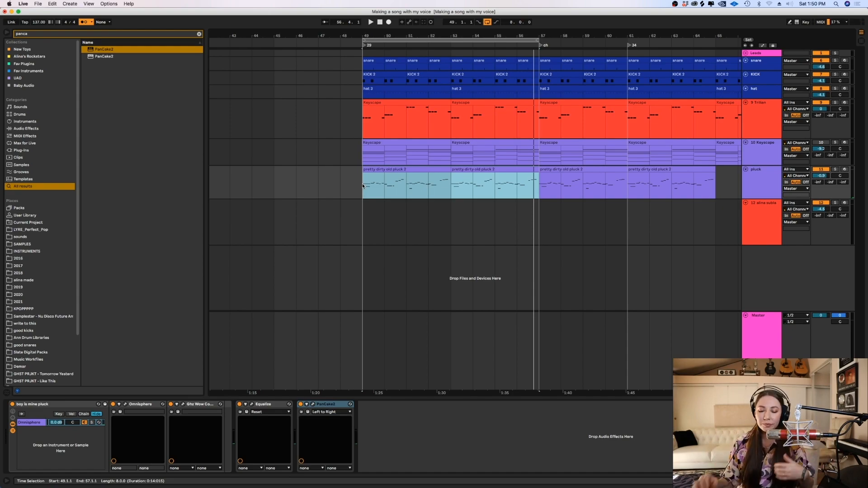
key("space")
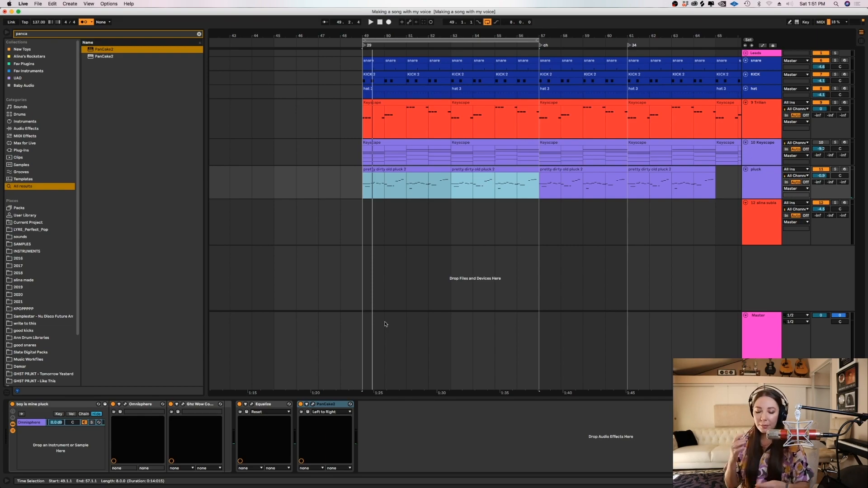
left_click(538, 208)
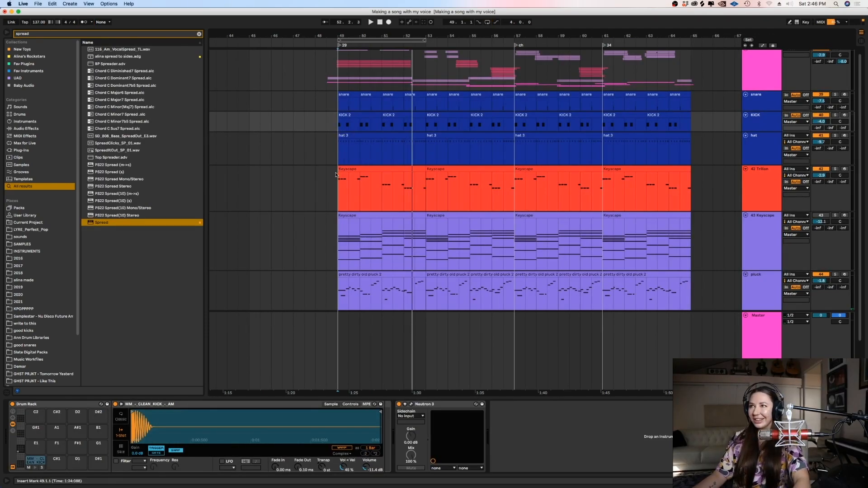
Step: Move the locator at bar 61 to bar 65, the end of the arrangement's clips
left_click(336, 173)
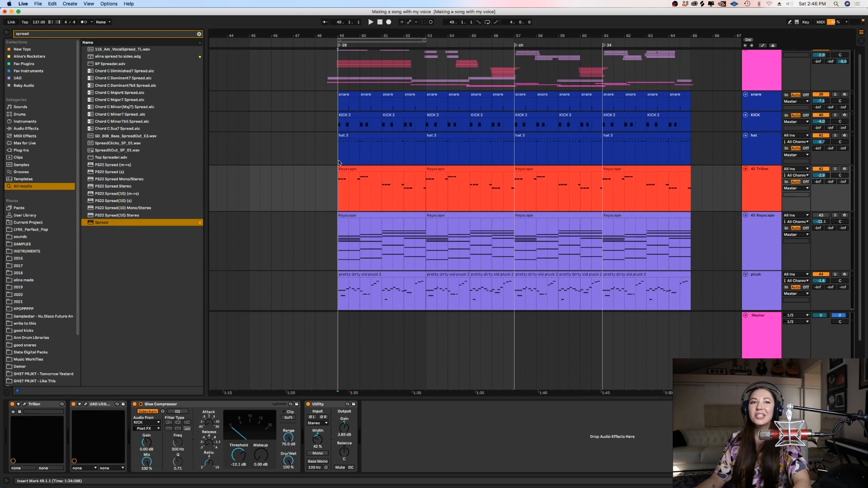
left_click(326, 66)
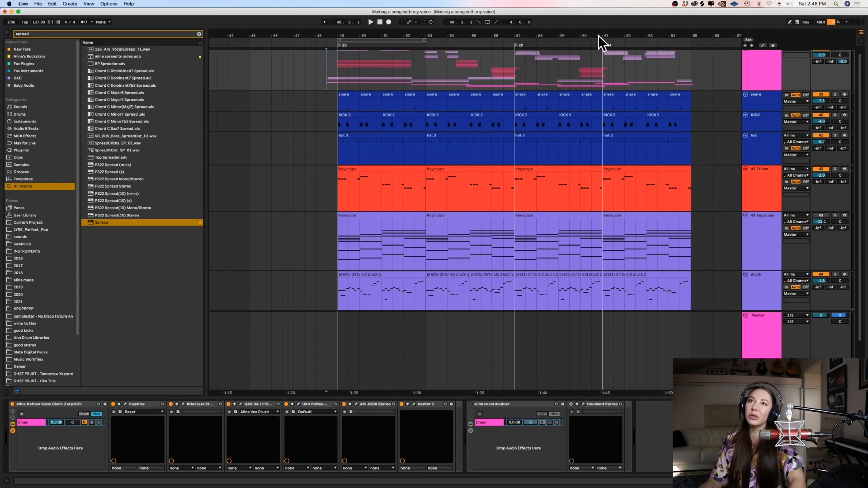
left_click_drag(606, 47, 691, 51)
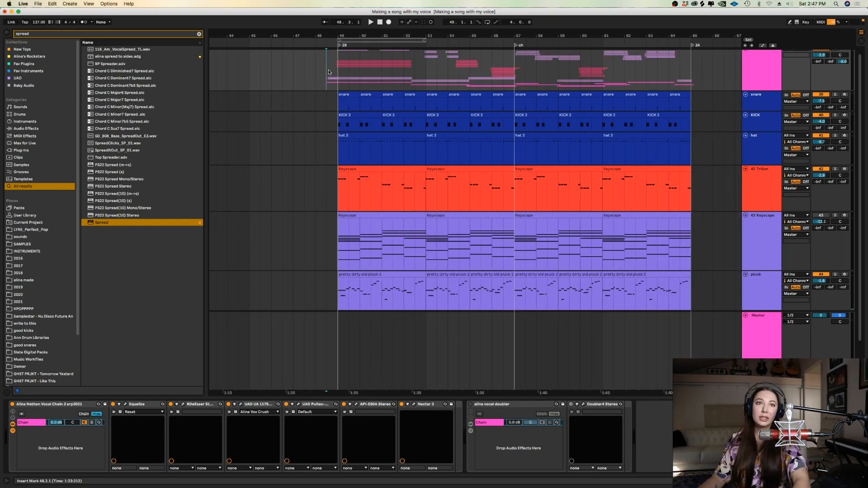
Step: Play the arrangement with vocals from 48.3 and raise the Leads group's volume to -2.3
key("space")
key("super+a")
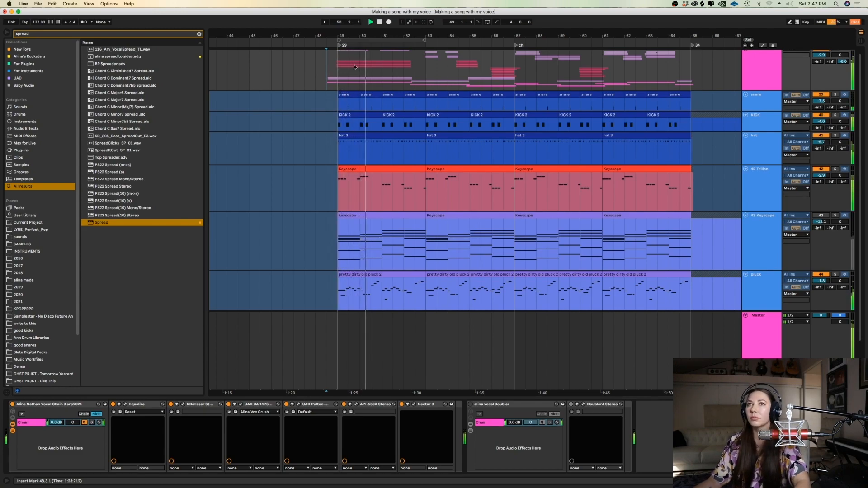
scroll(818, 64, "up", 1)
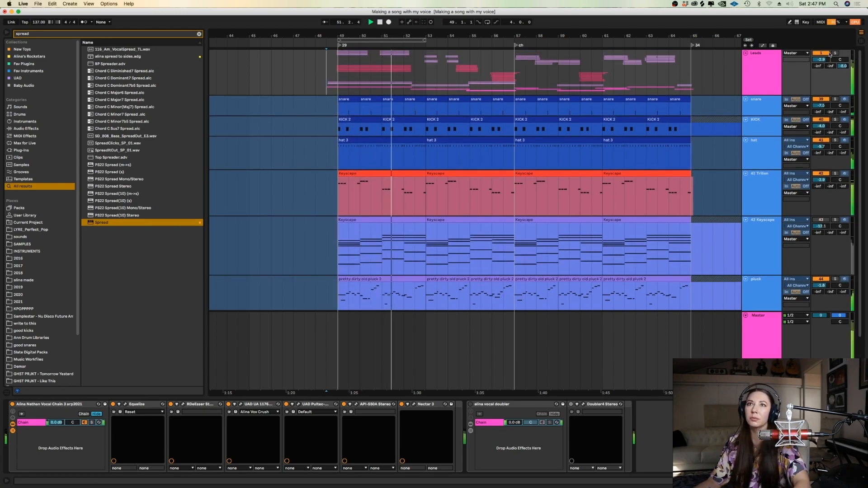
left_click_drag(825, 60, 824, 58)
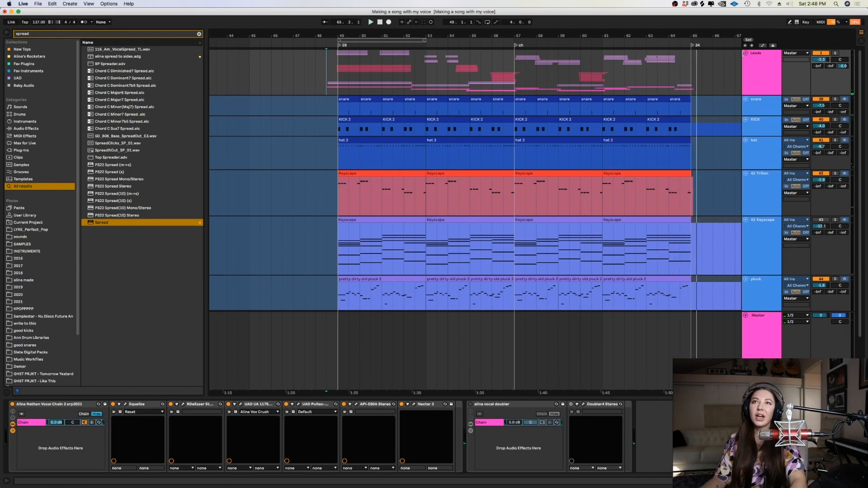
Step: Unfold the Leads group and examine its doubled, lead and ad-lib vocal tracks
left_click(747, 54)
scroll(864, 121, "down", 3)
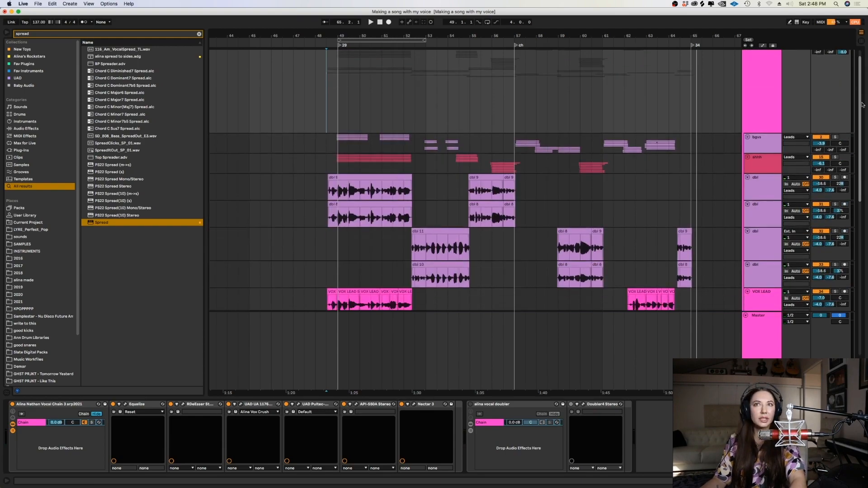
scroll(331, 185, "up", 3)
left_click(332, 186)
key("plus")
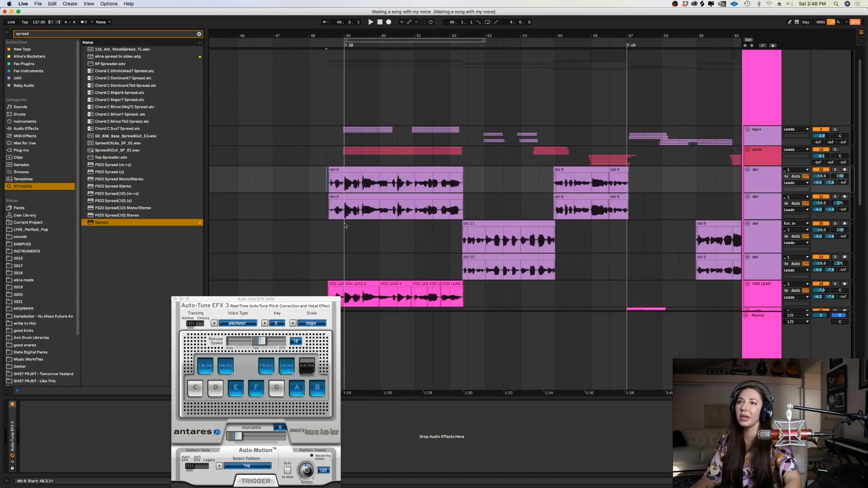
scroll(861, 187, "down", 6)
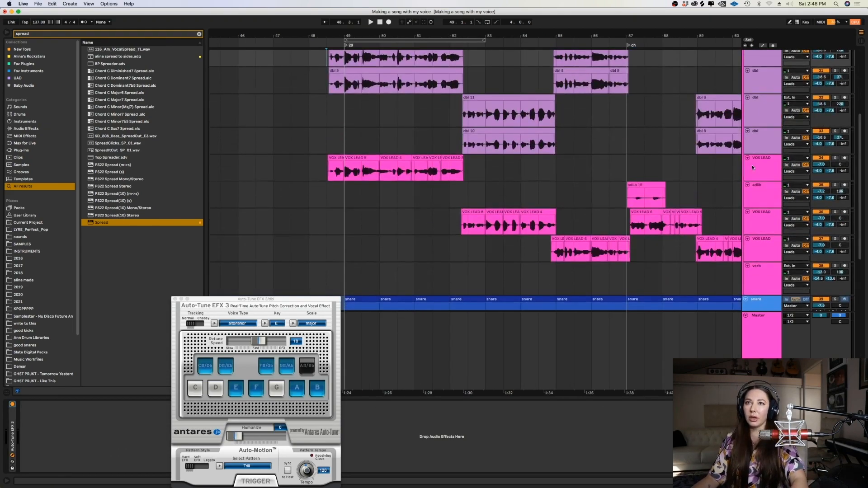
Step: Move the upper VOX LEAD track below the adlib track and audition it in solo from 48.3
left_click(757, 164)
left_click_drag(757, 162, 757, 160)
left_click(326, 195)
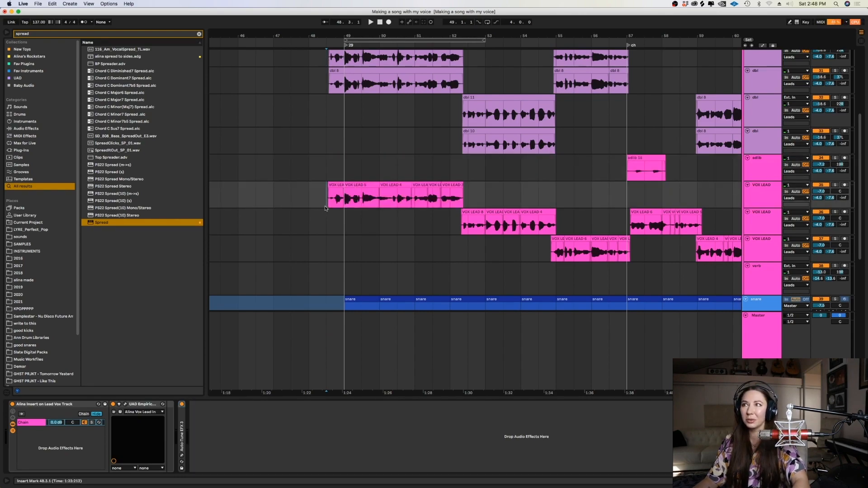
left_click(836, 185)
key("space")
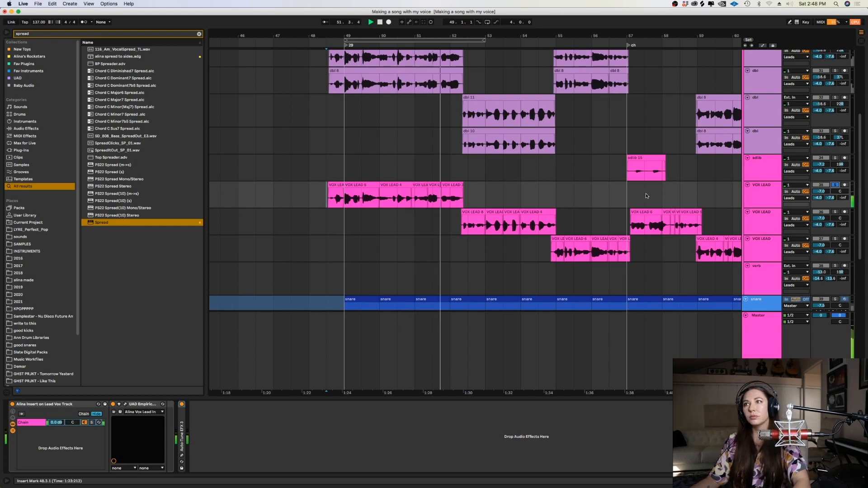
left_click(837, 186)
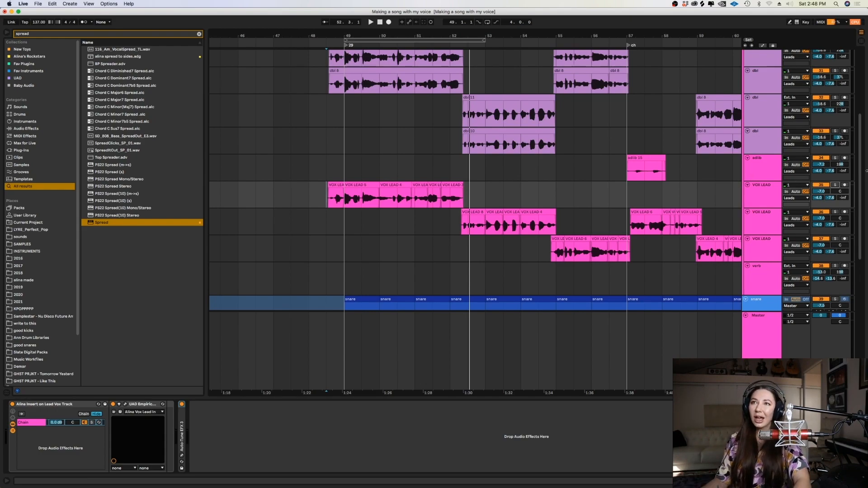
Step: Audition the first two dbl tracks together in solo from 48.3, closing the Auto-Tune EFX 3 window during playback
scroll(861, 188, "up", 5)
left_click(326, 156)
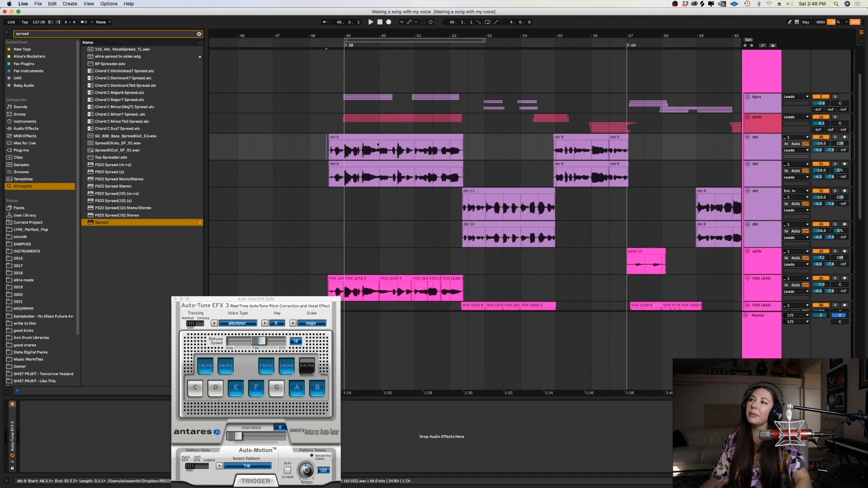
left_click(835, 137)
left_click(835, 164)
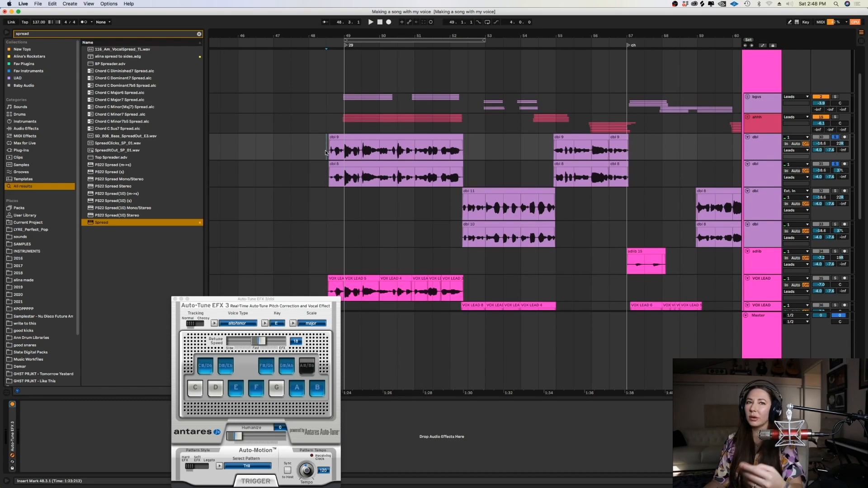
key("space")
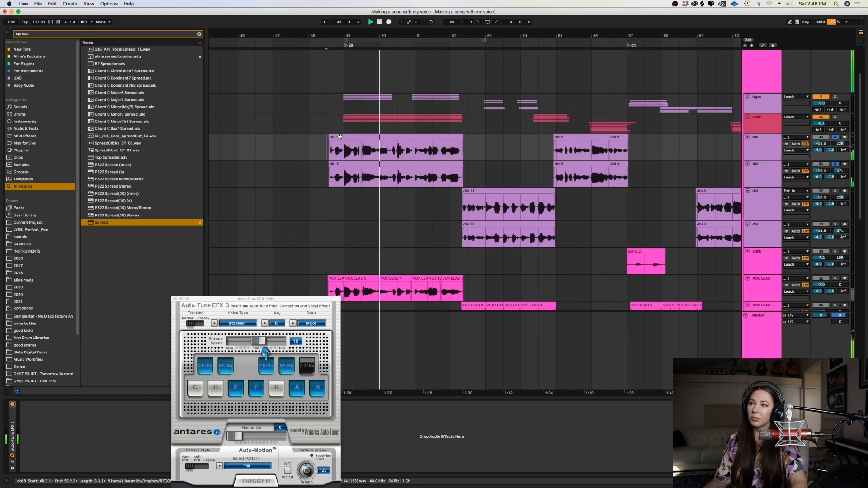
left_click(176, 299)
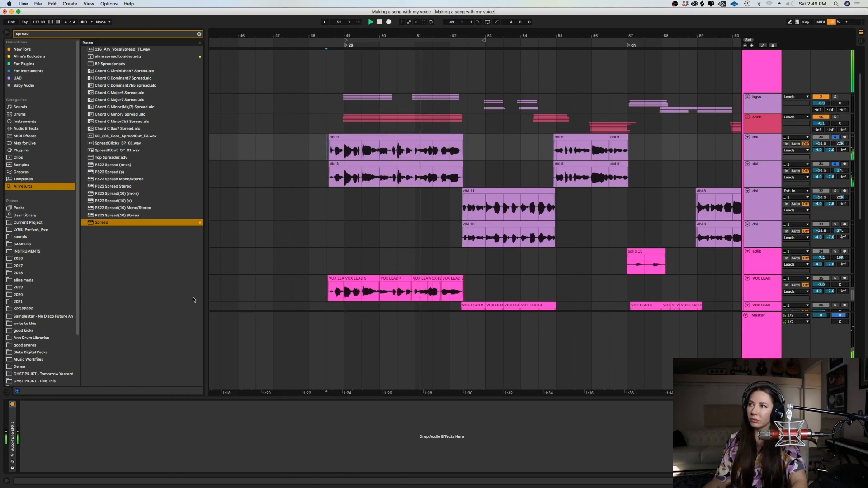
left_click(836, 165)
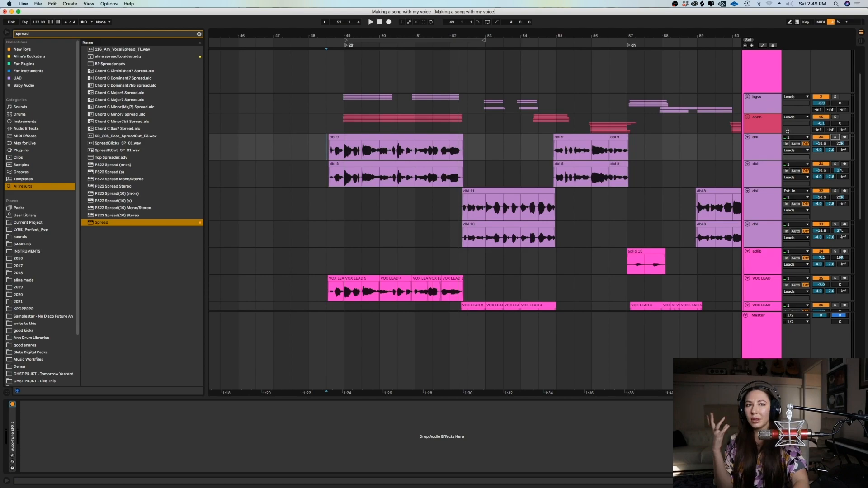
Step: Inspect the stacked background vocal tracks inside the ahhh and bgvs groups, folding each group again
left_click(748, 117)
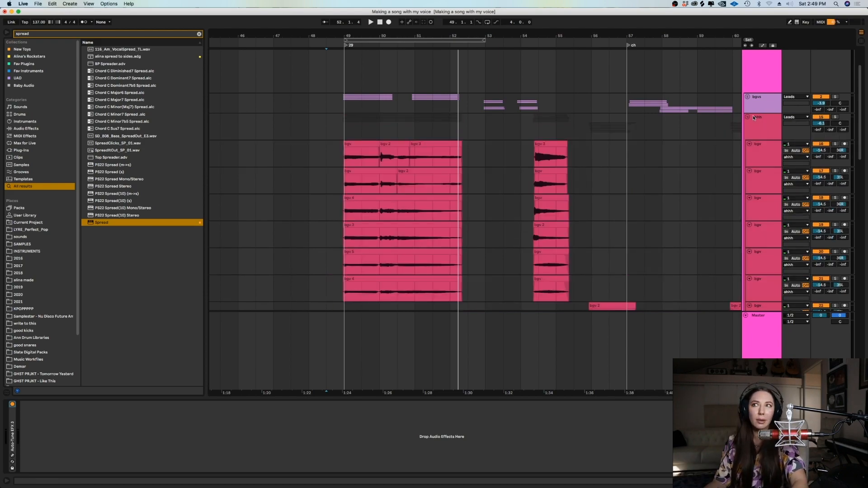
left_click(748, 119)
left_click(748, 96)
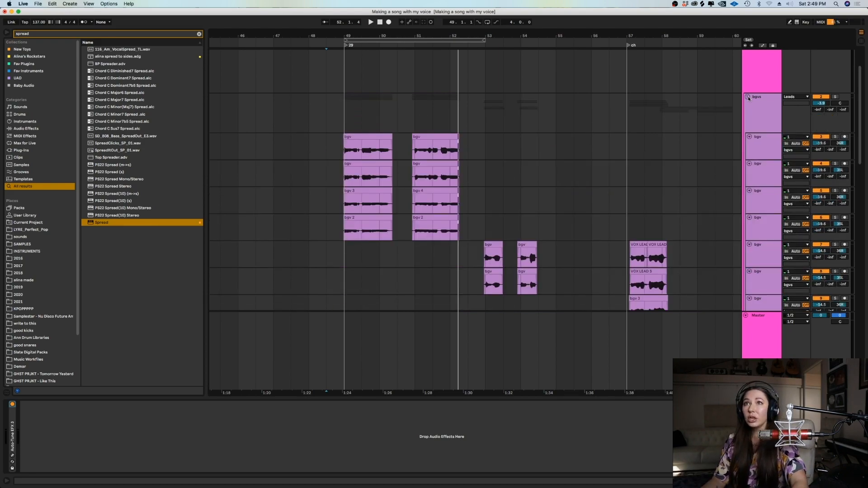
left_click(748, 97)
left_click_drag(862, 100, 861, 130)
left_click(574, 166)
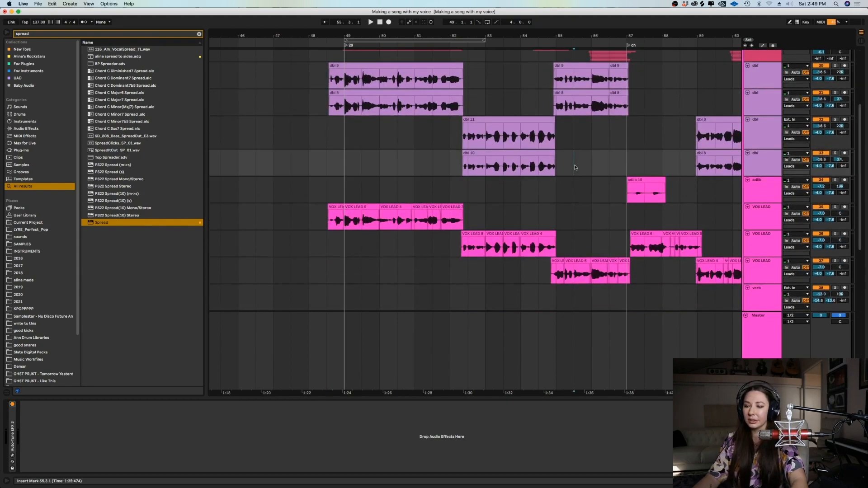
key("plus")
key("minus")
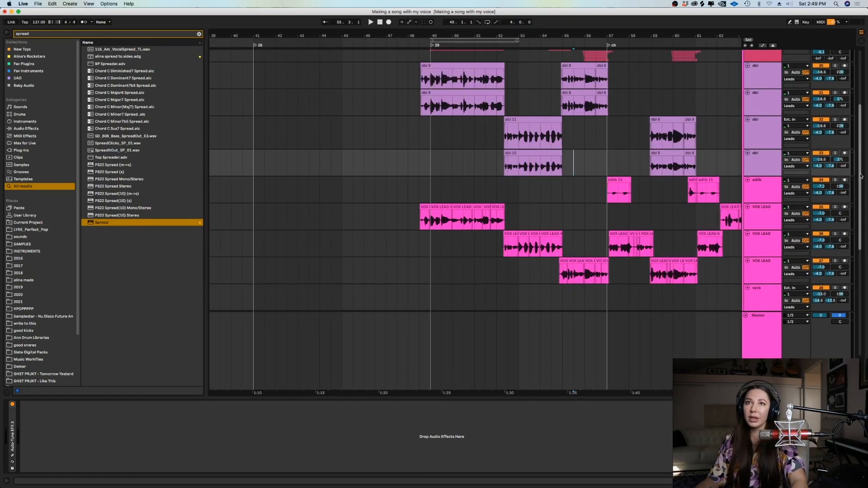
Step: Unfold the bgvs group and play the background vocal section from bar 49
scroll(854, 106, "up", 5)
left_click(747, 151)
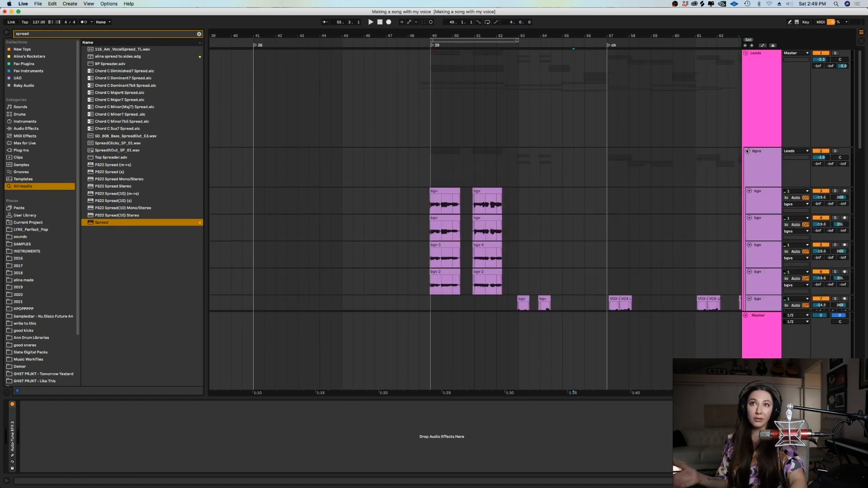
left_click(429, 206)
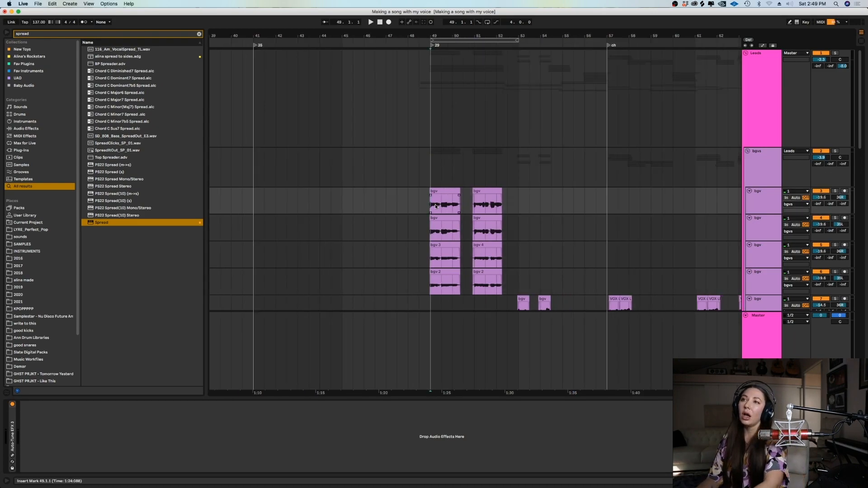
left_click_drag(517, 392, 386, 380)
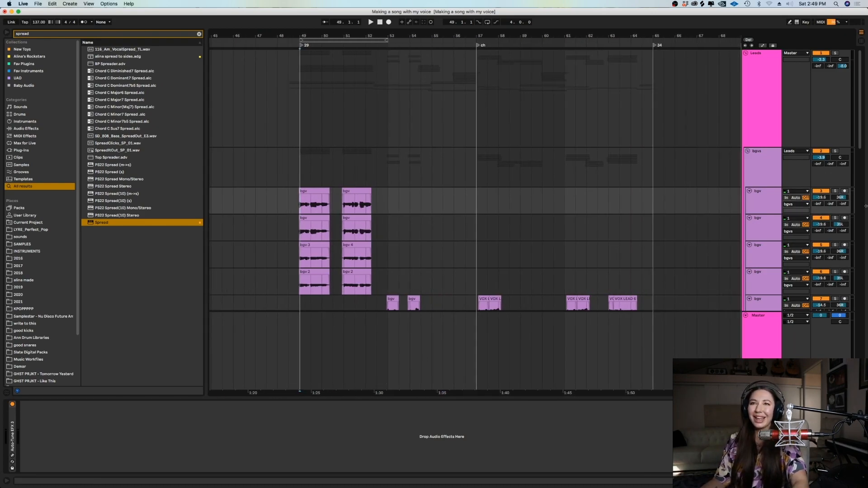
mouse_move(860, 142)
left_mouse_down()
mouse_move(863, 169)
mouse_move(864, 149)
left_mouse_up()
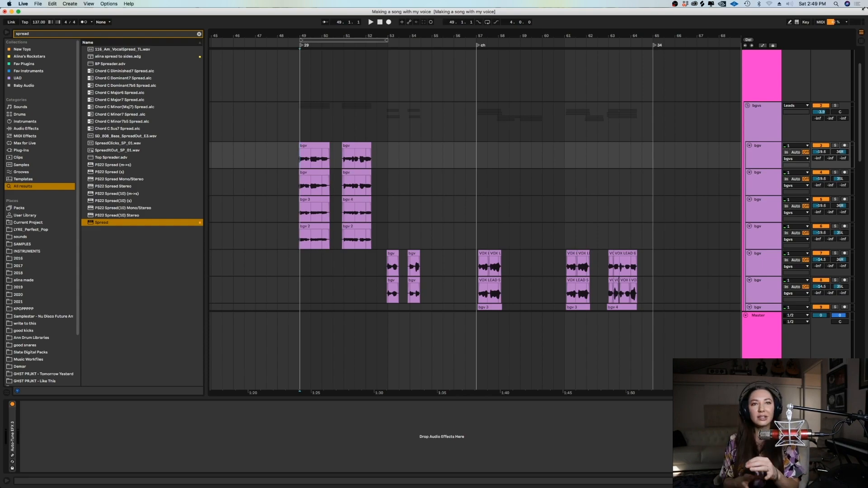
left_click(299, 123)
key("space")
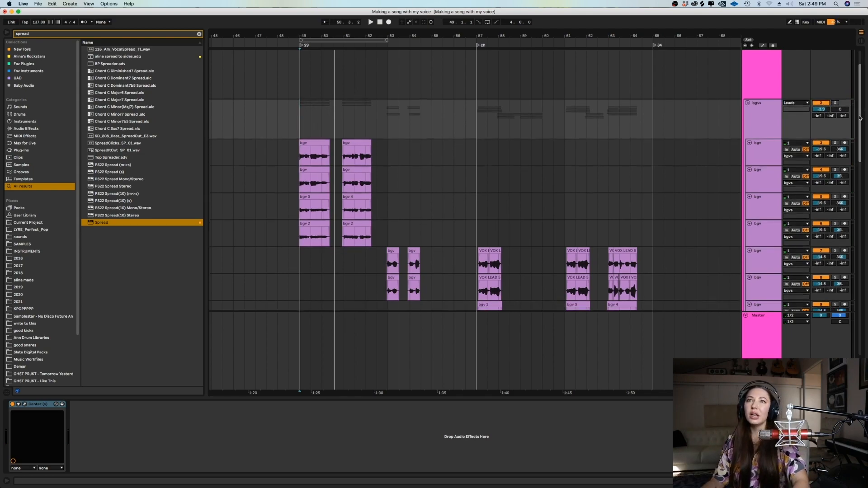
scroll(371, 126, "up", 1)
key("space")
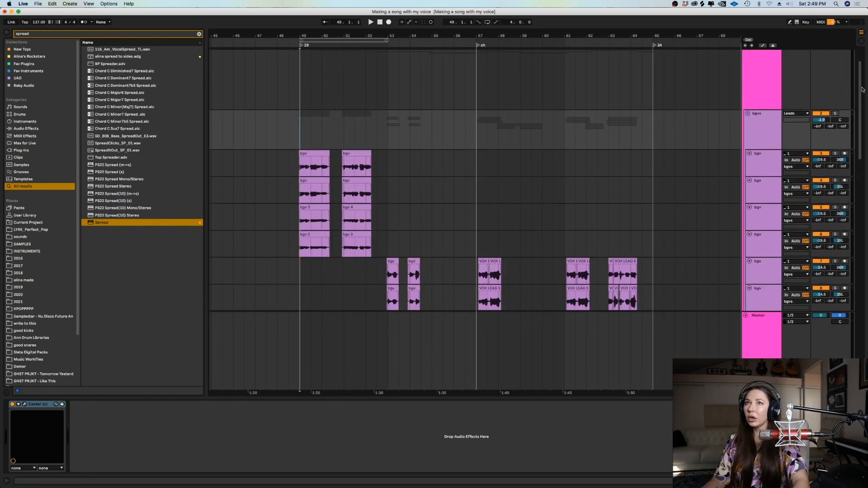
Step: Group the instrument tracks from snare through pluck into one group
scroll(799, 208, "down", 10)
left_click(764, 93)
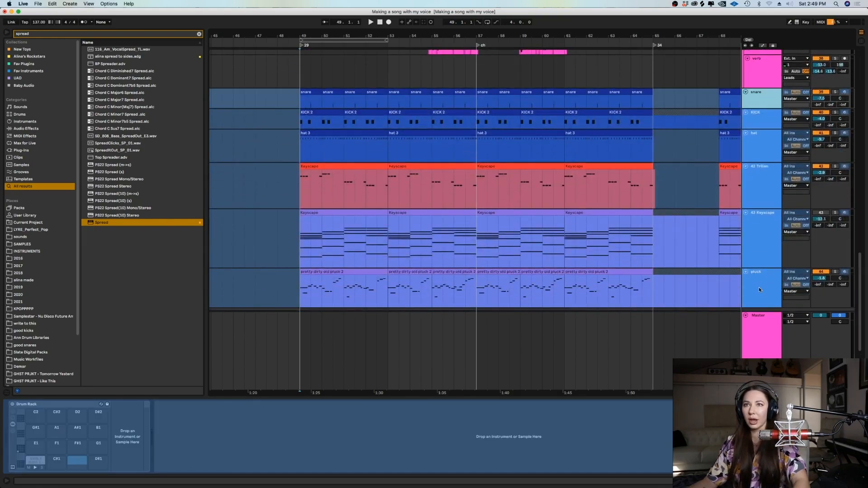
left_click(764, 290, "shift")
key("super+g")
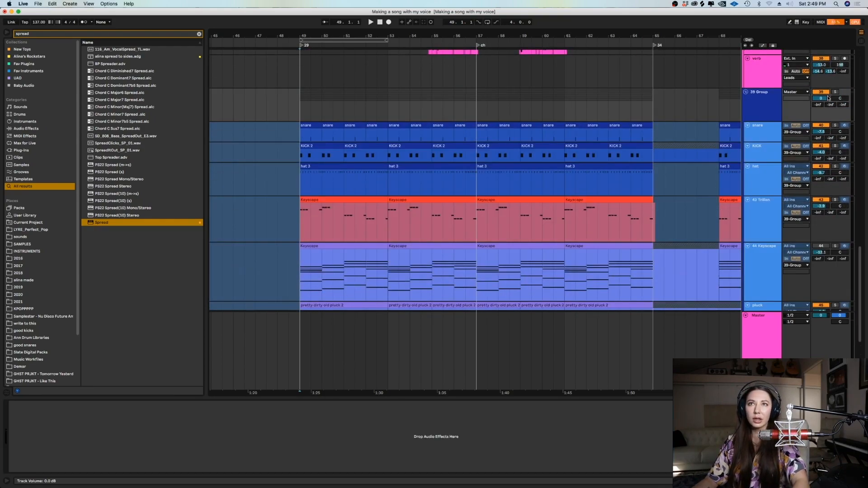
Step: Play the arrangement from bar 49 to hear the grouped instruments with the vocals
key("space")
scroll(856, 232, "up", 6)
left_click_drag(856, 232, 857, 159)
key("space")
Step: Unfold the ahhh group, switch the arrangement to a finer grid and select the short span starting at 48.4.3
left_click(302, 191)
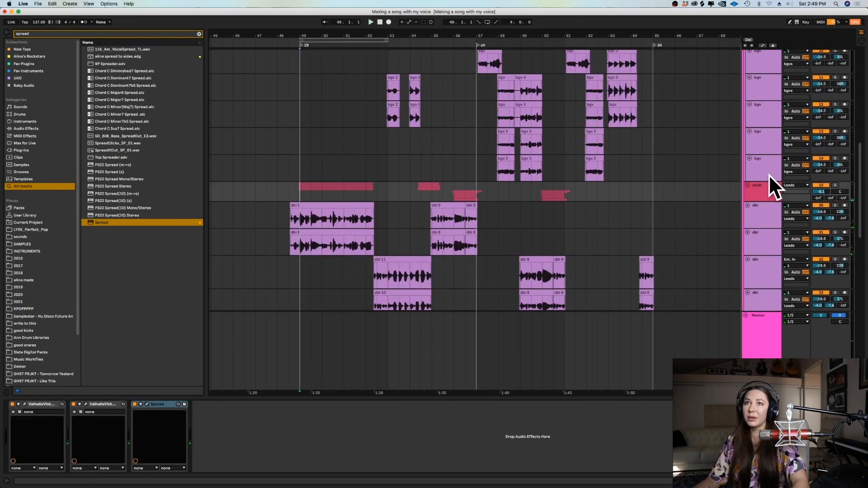
left_click(748, 185)
right_click(285, 188)
left_click(338, 252)
left_click_drag(297, 193, 299, 193)
scroll(303, 191, "up", 2)
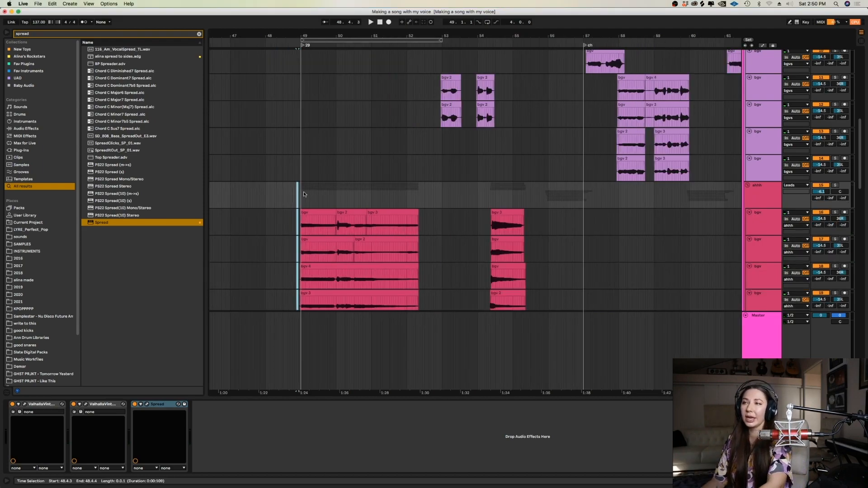
Step: Audition the whole ahhh group in solo from just before bar 49
left_click(836, 185)
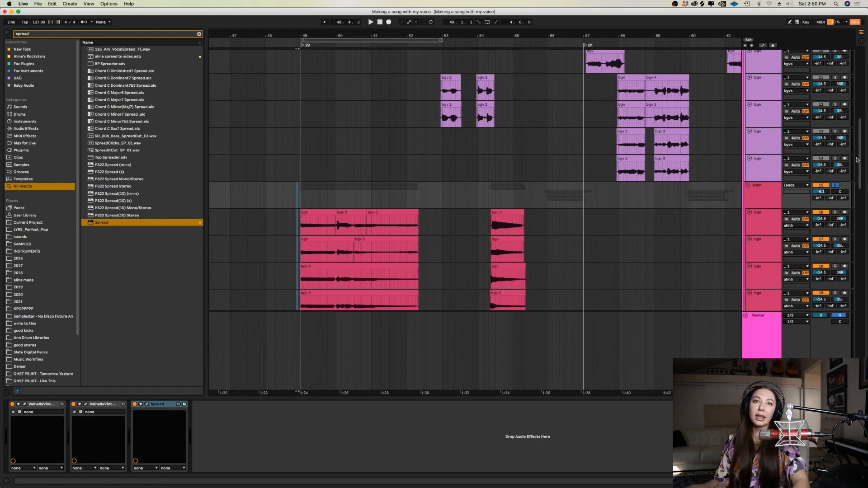
left_click_drag(861, 169, 862, 180)
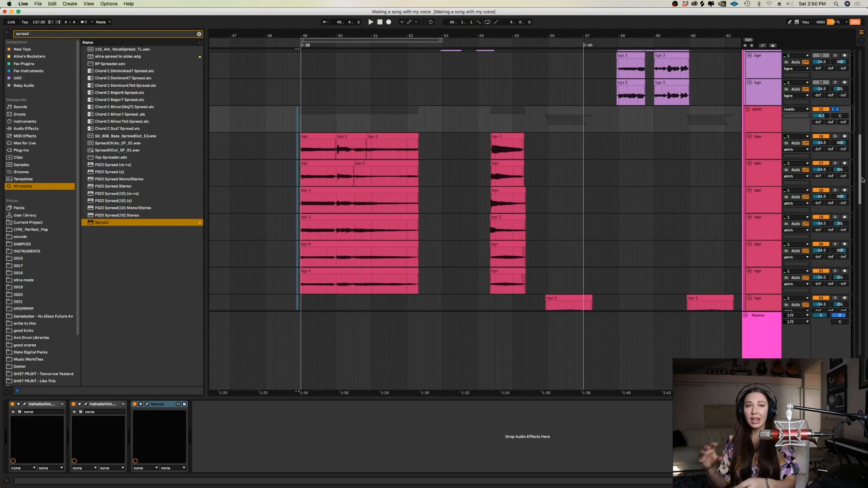
key("space")
left_click(337, 124)
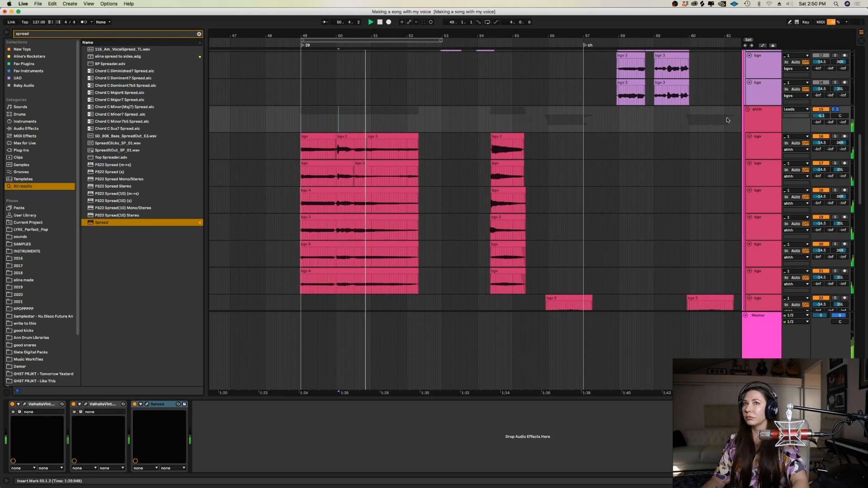
key("space")
left_click(835, 109)
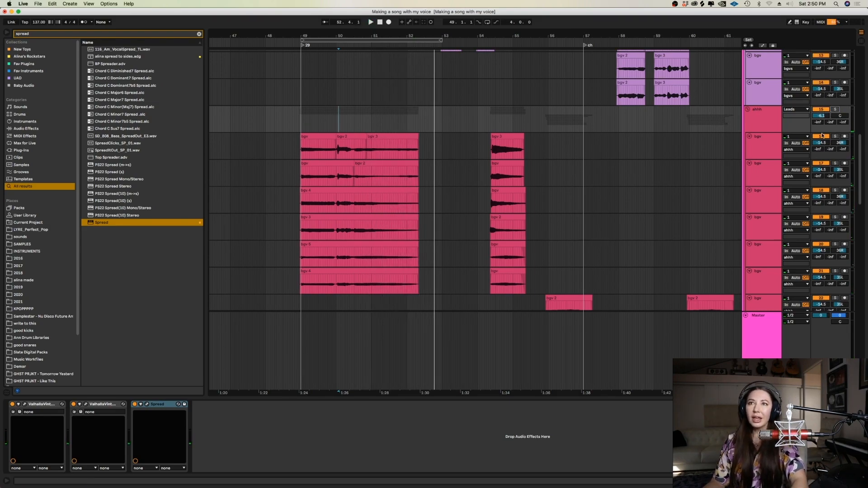
Step: Audition only the first bgv track of the ahhh group in solo from just before bar 49
left_click(835, 137)
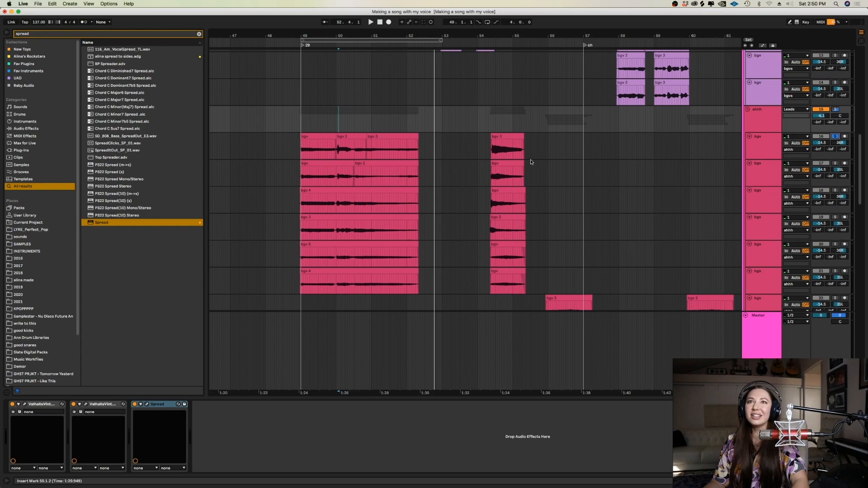
left_click(296, 156)
key("plus")
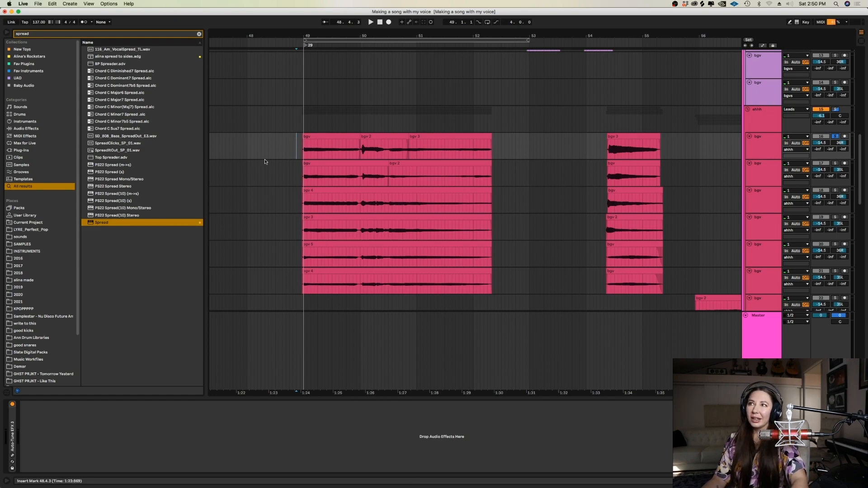
key("space")
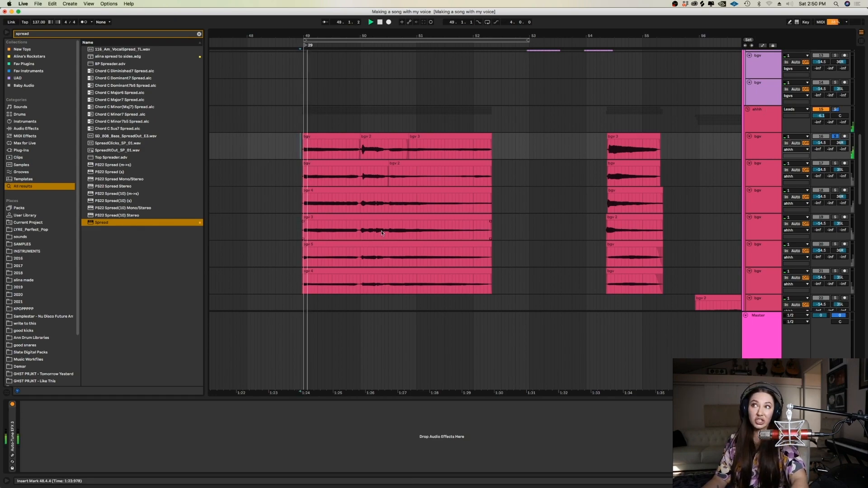
left_click(836, 137)
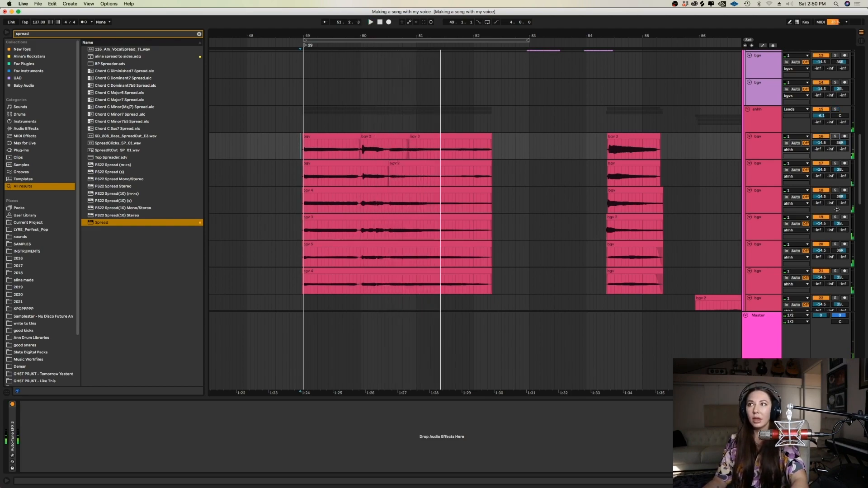
Step: Audition the third and fifth bgv tracks of the ahhh group in solo, one at a time
left_click(836, 191)
key("space")
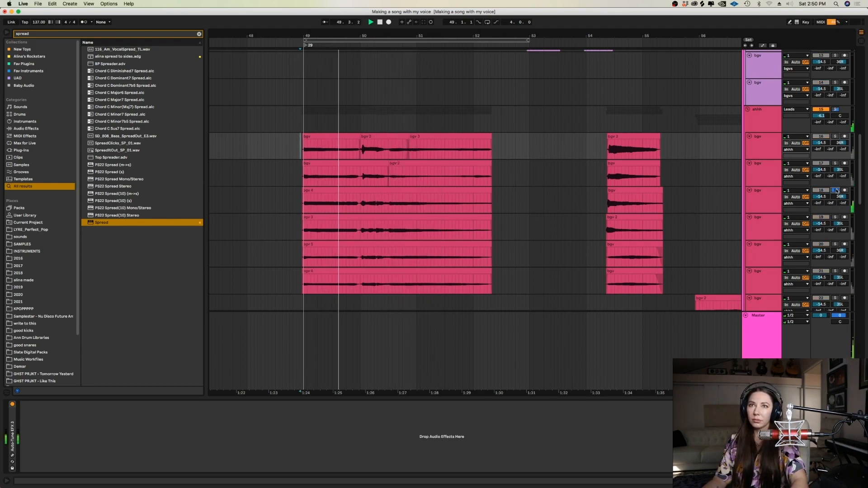
left_click(836, 191)
left_click(834, 244)
key("space")
key("space")
left_click(834, 245)
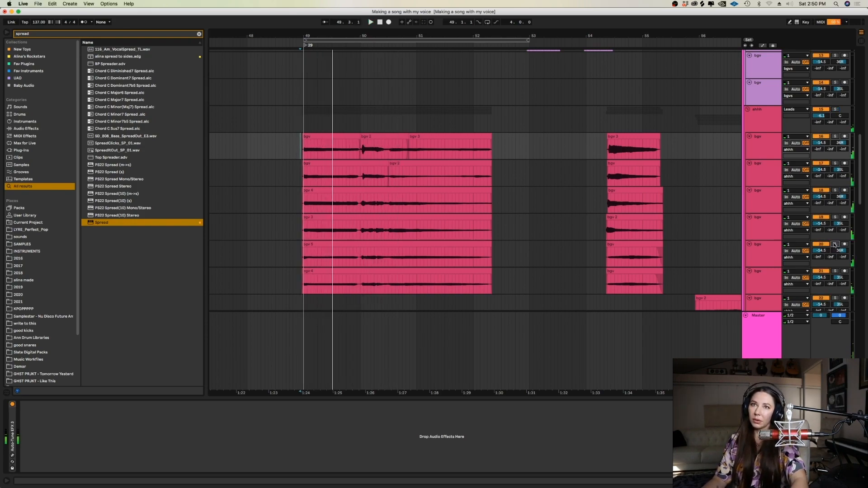
Step: Highlight the six stacked ahhh harmony clips between 48.3 and bar 53, and clear the selection to examine the next stack
left_click(508, 243)
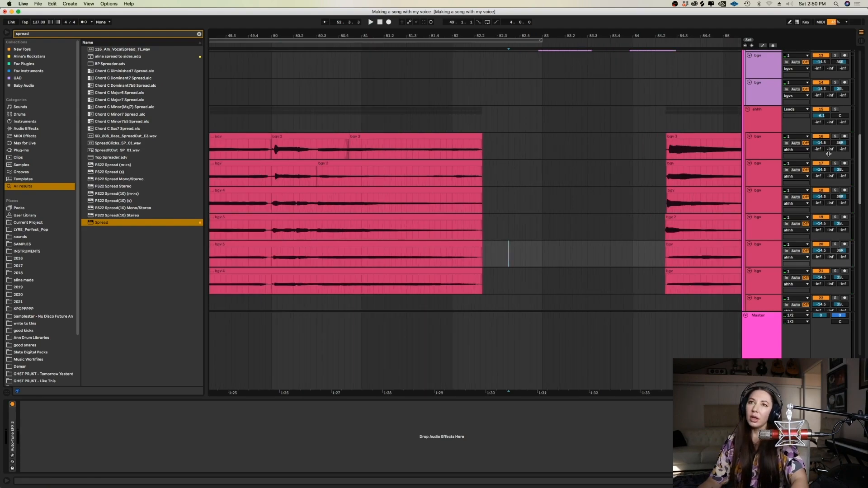
key("minus")
key("minus")
left_click(516, 277, "shift")
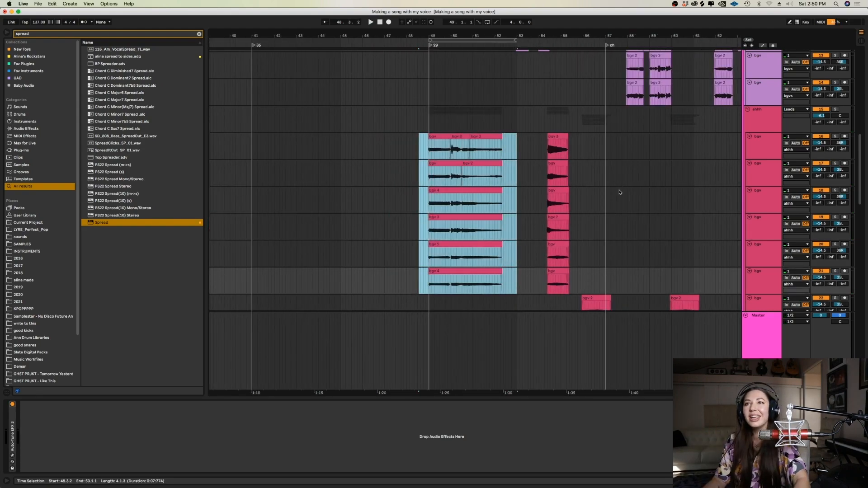
left_click(581, 170)
key("plus")
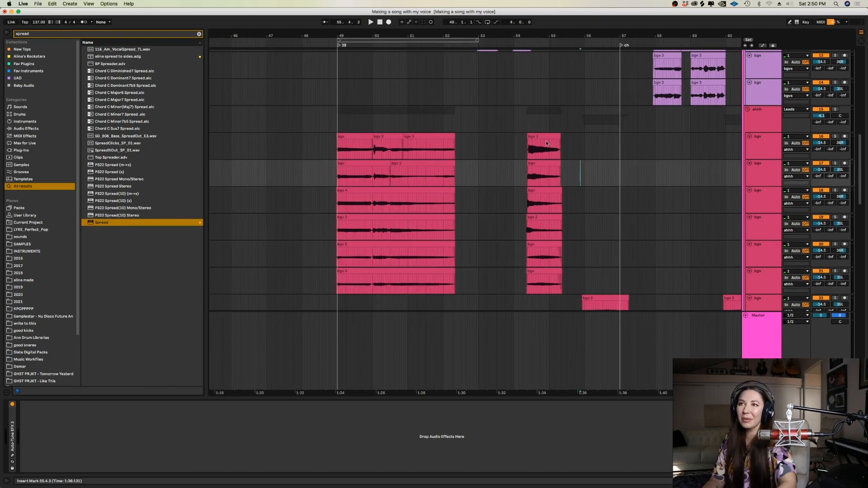
Step: Audition the short bgv clips in the bgvs group from bar 53 in the full mix
left_click(499, 144)
scroll(863, 220, "down", 10)
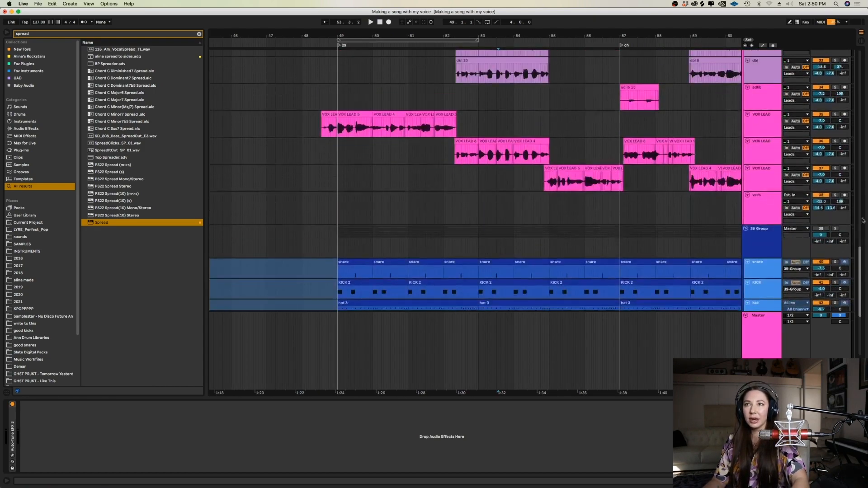
scroll(863, 221, "up", 10)
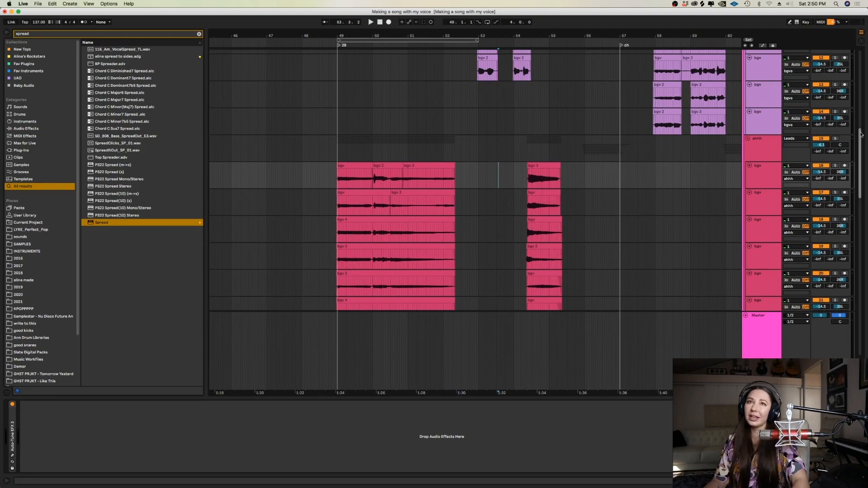
left_click_drag(862, 134, 863, 166)
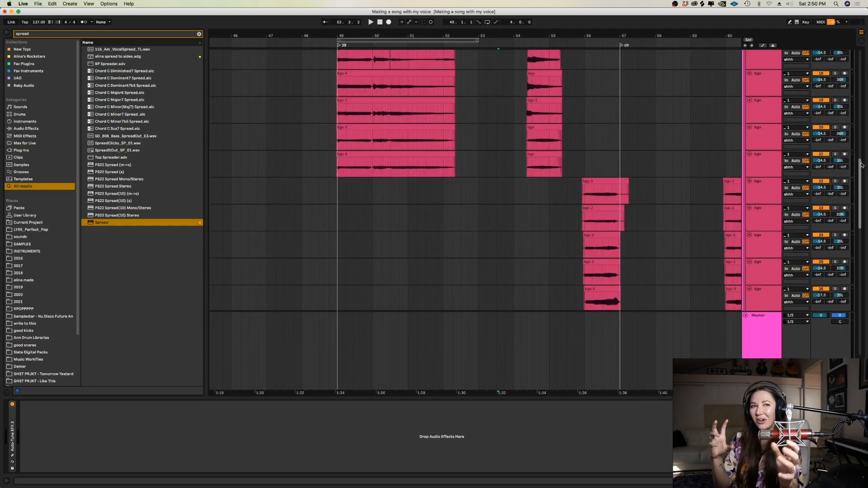
scroll(538, 147, "up", 8)
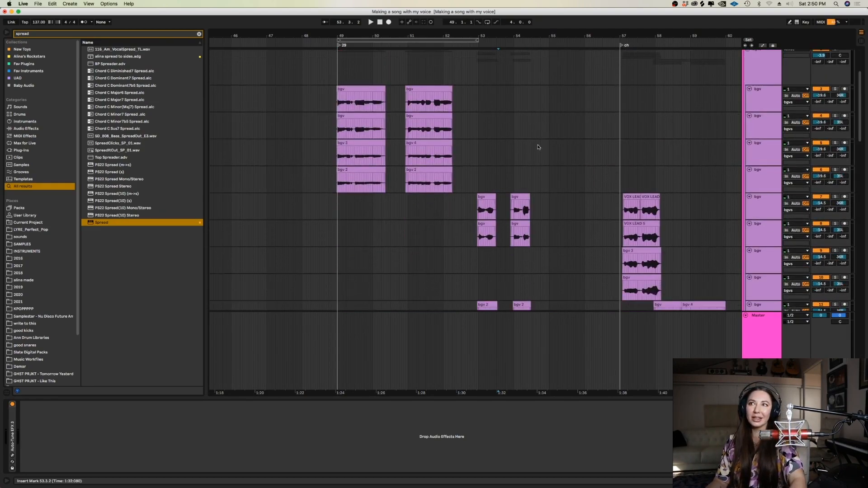
left_click(487, 235)
key("space")
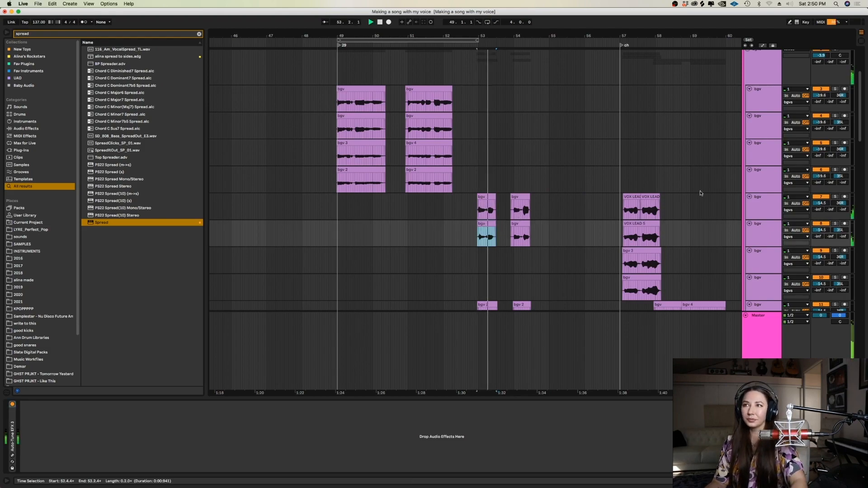
scroll(860, 170, "down", 5)
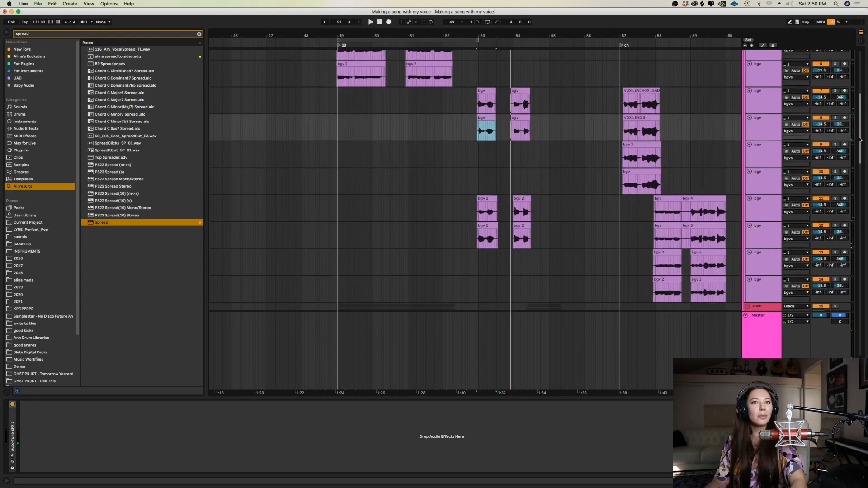
scroll(861, 170, "up", 2)
key("space")
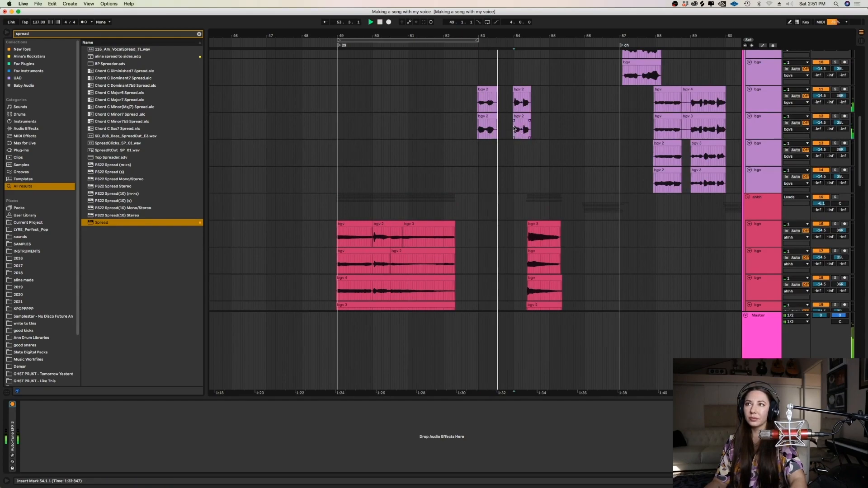
Step: Audition the short ahhh harmony stack in bar 54, with the ahhh group in solo
left_click(514, 130)
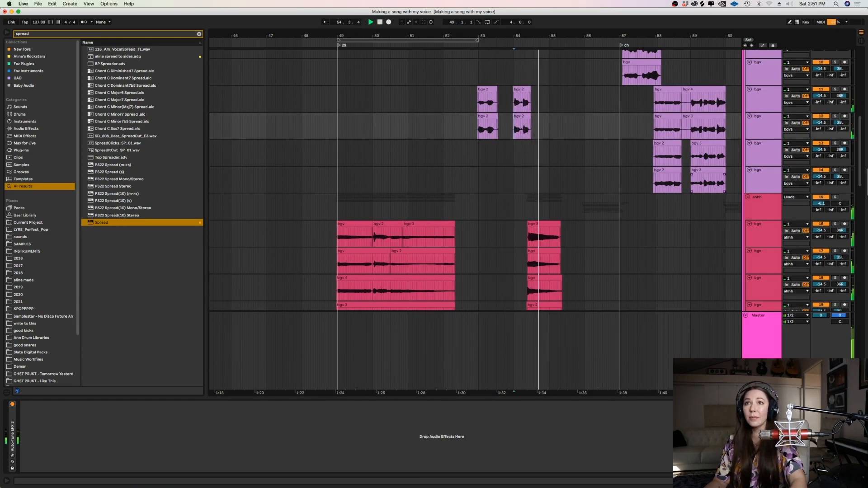
scroll(861, 184, "down", 1)
scroll(861, 184, "down", 5)
left_click(836, 114)
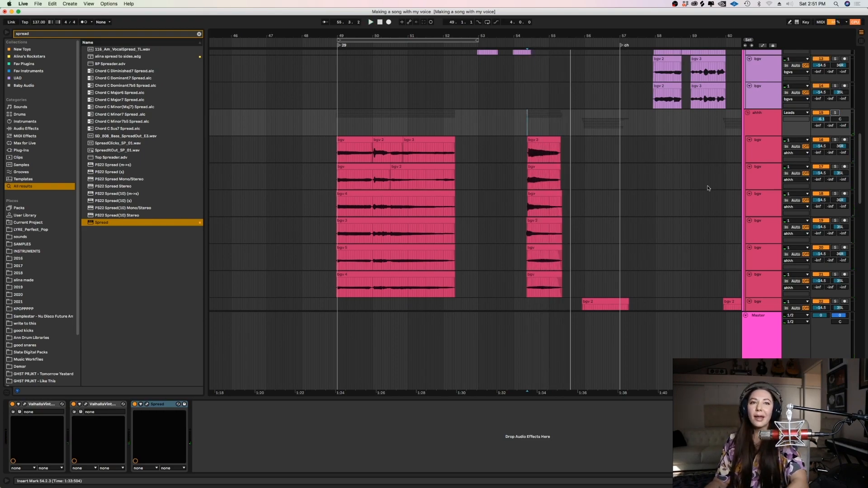
Step: Play the eight stacked ahhh clips leading into bar 57 with the full mix, starting just before bar 56
scroll(865, 156, "down", 3)
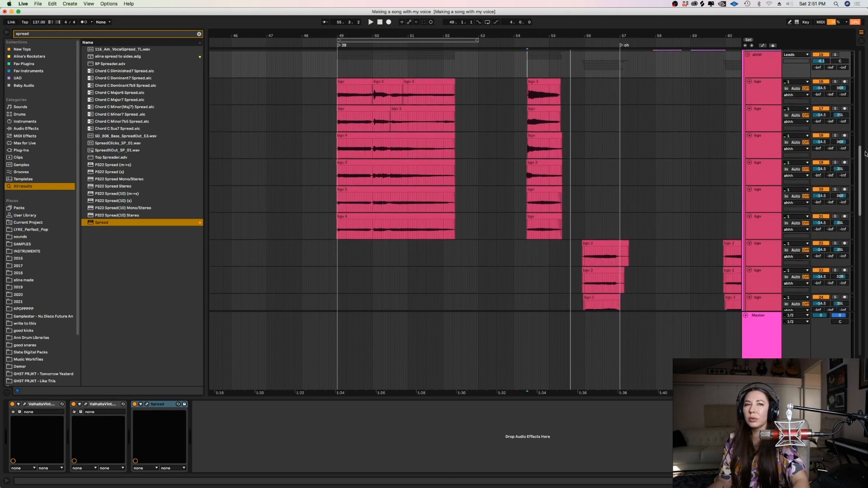
scroll(865, 156, "down", 8)
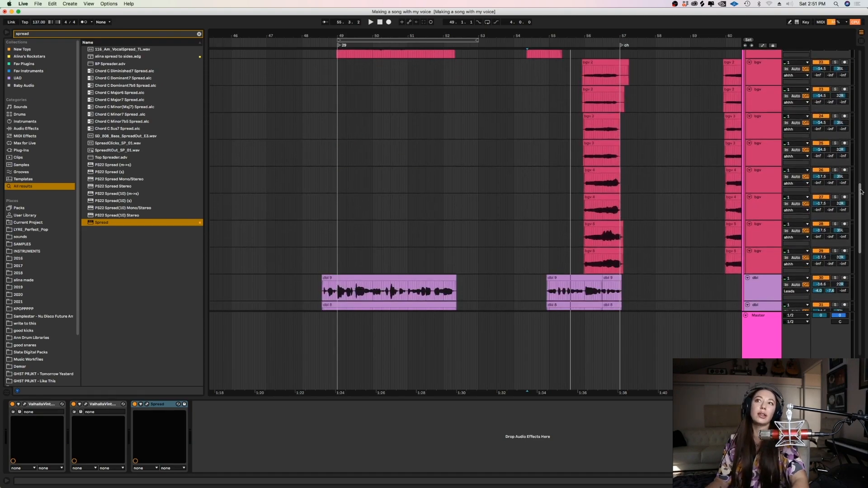
left_click(581, 77)
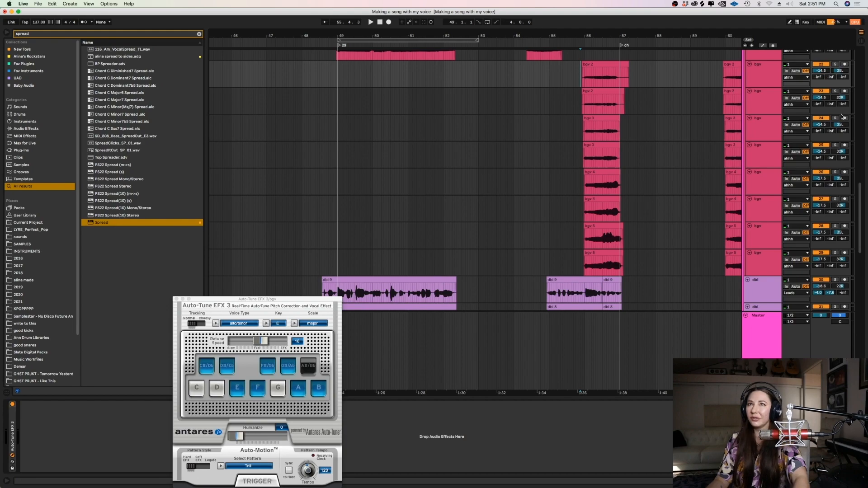
key("space")
scroll(861, 238, "up", 1)
scroll(860, 238, "down", 1)
Step: Solo the eight stacked bgv tracks, 22 to 29, together and play them from 55.4
left_click(770, 276)
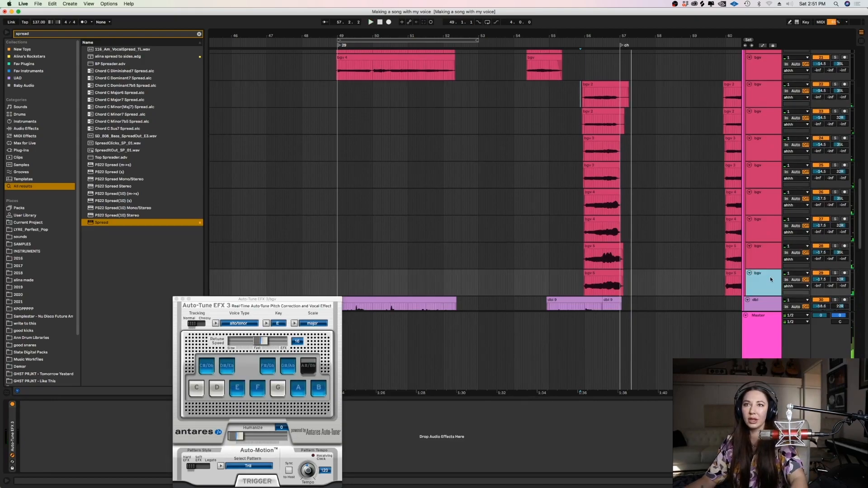
left_click(767, 99, "shift")
left_click(835, 85)
left_click(579, 104)
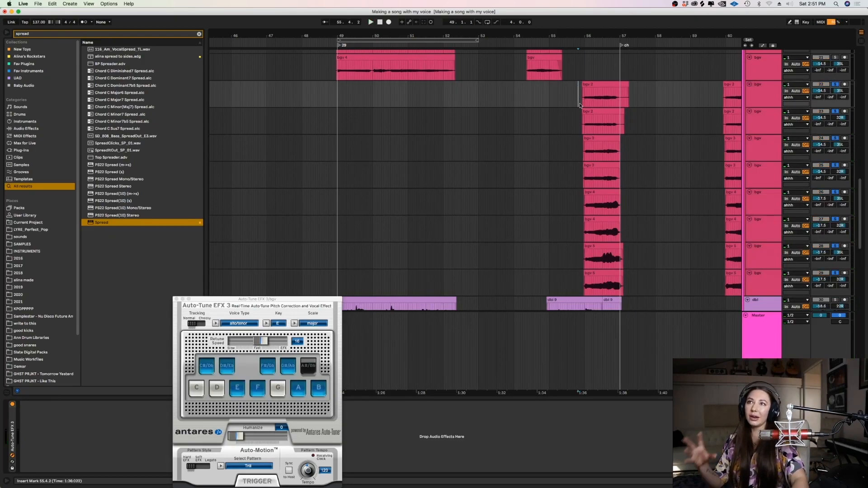
key("plus")
key("plus")
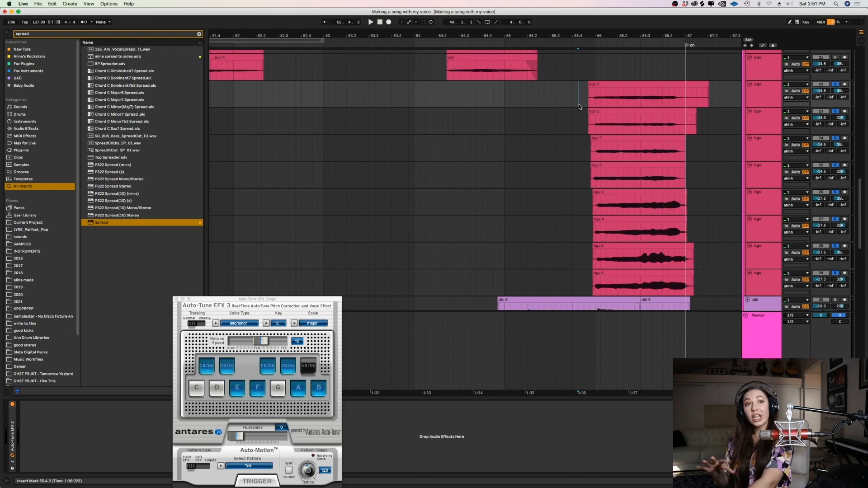
key("minus")
key("space")
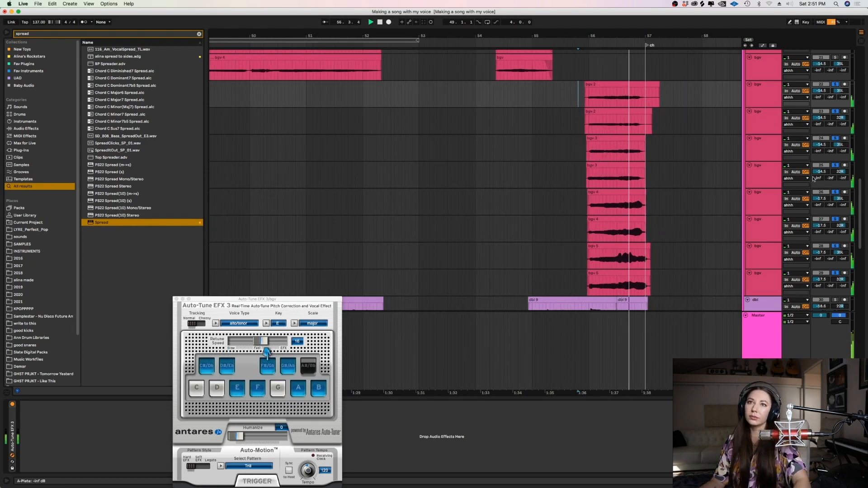
Step: Clear the solo on the eight stacked bgv tracks and audition only the first one, track 22, from 55.4
left_click(766, 92)
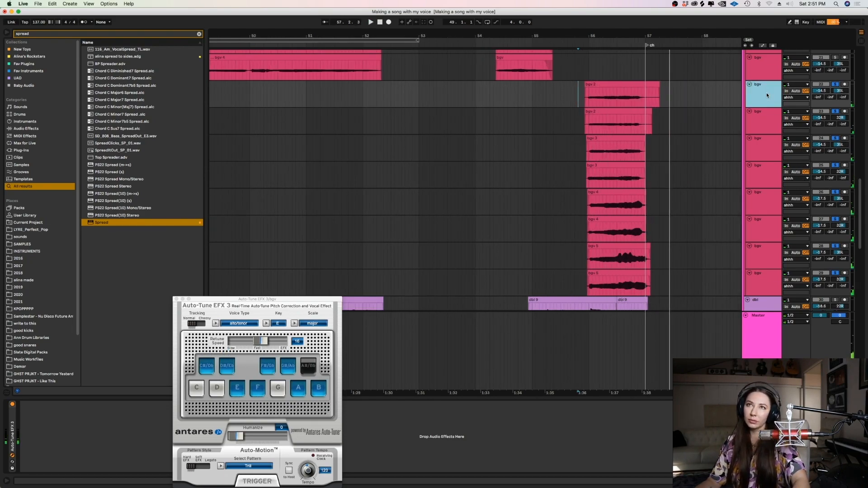
left_click(766, 273, "shift")
left_click(835, 275)
left_click(847, 86)
left_click(835, 85)
left_click(835, 85)
left_click(666, 93)
left_click(835, 85)
left_click(578, 93)
key("space")
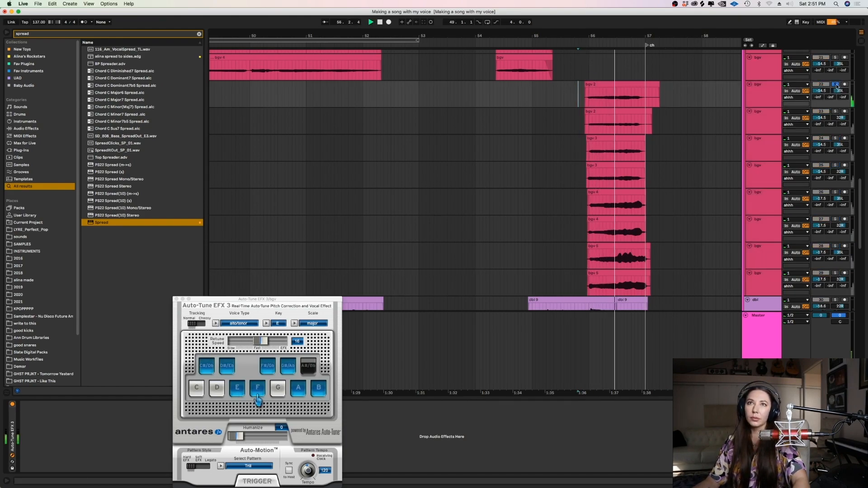
Step: Audition only the second track of the eight-part bgv stack in solo from 55.4
left_click(836, 112)
key("space")
key("space")
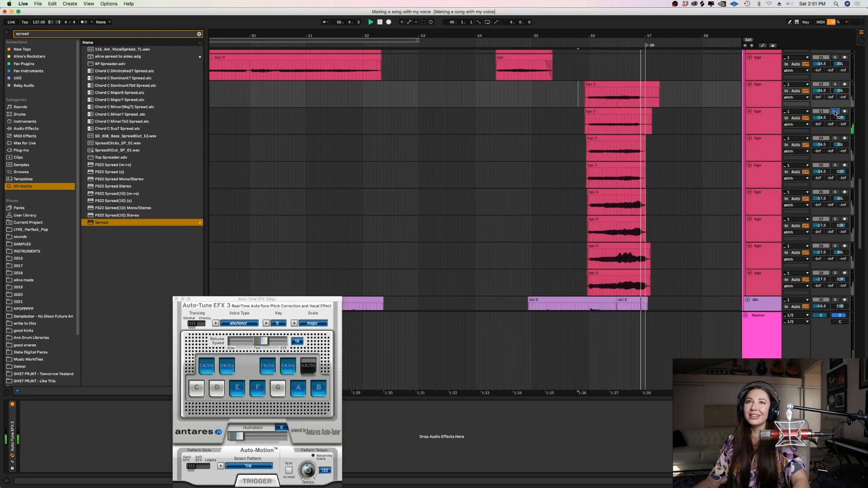
left_click(836, 112)
Step: Audition the last track of the eight-part bgv stack in solo from just before bar 56, and clear its solo
left_click(835, 247)
left_click(582, 289)
left_click(835, 247)
left_click(835, 273)
key("space")
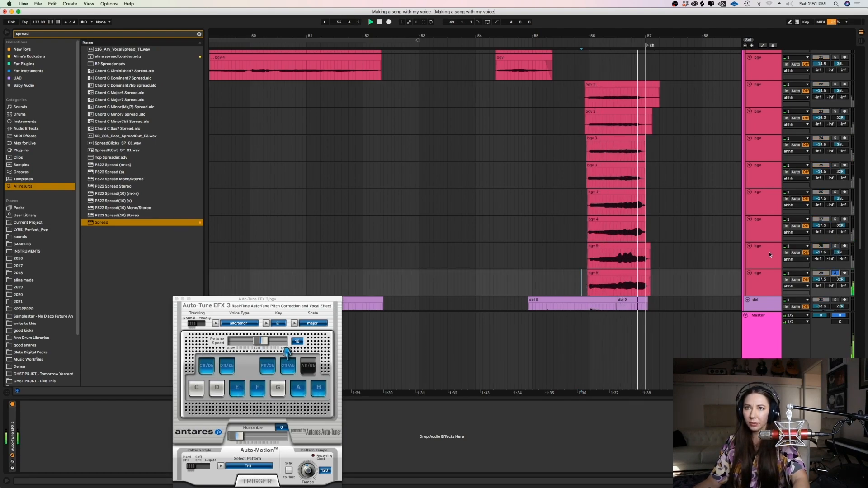
left_click(835, 273)
Step: Play the eight-part ahhh stack in the full mix from just before bar 56
scroll(858, 197, "up", 3)
scroll(858, 197, "down", 3)
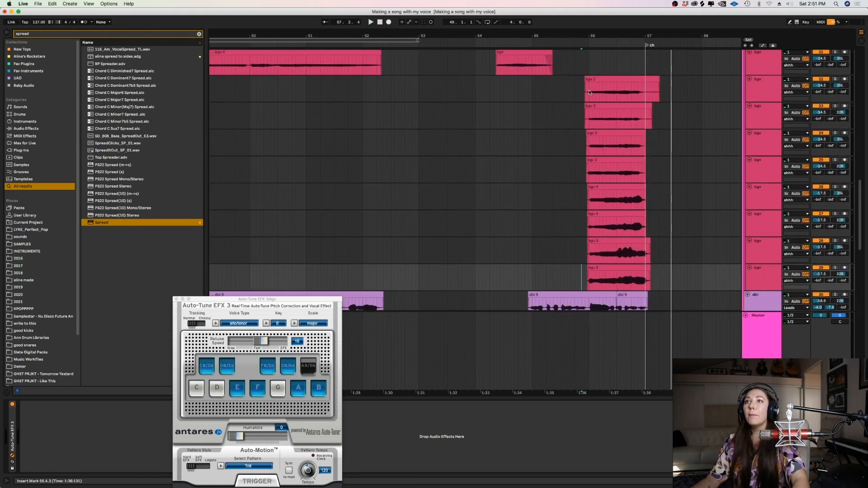
key("space")
left_click(571, 88)
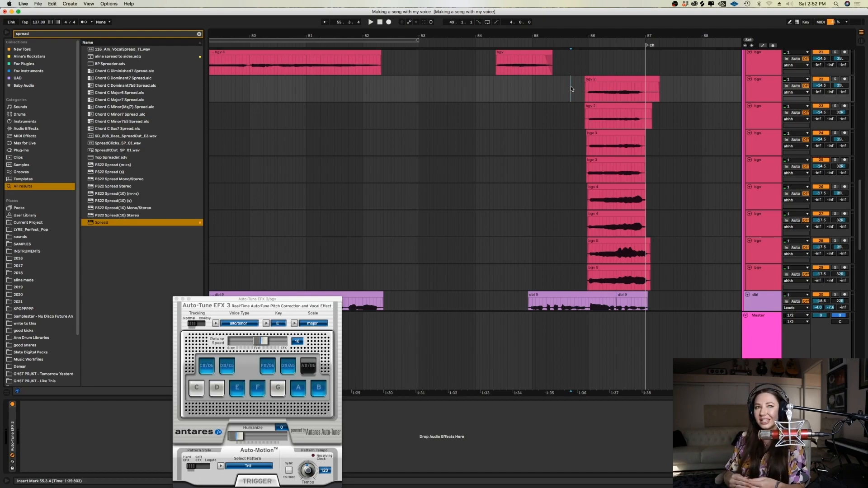
left_click(544, 195)
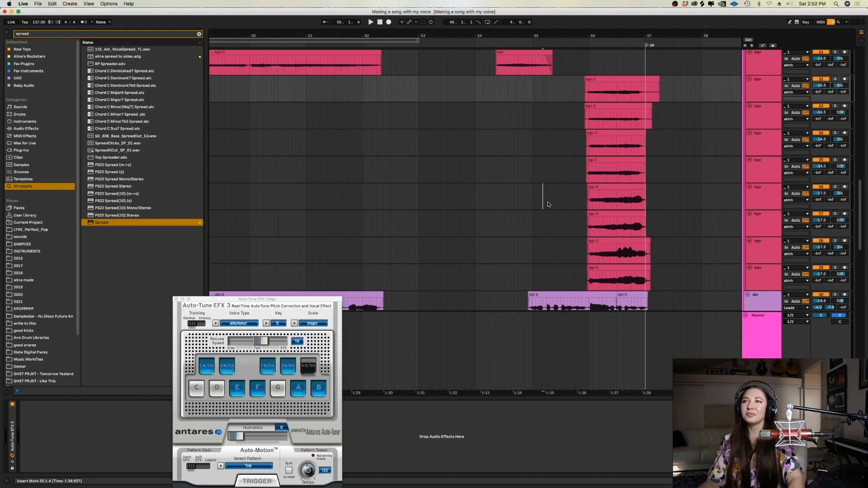
Step: Play the full mix into the chorus from just before bar 57, and bring the adlib and VOX LEAD tracks into view
left_click(641, 202)
key("space")
key("minus")
key("minus")
mouse_move(861, 185)
left_mouse_down()
mouse_move(856, 291)
mouse_move(851, 252)
left_mouse_up()
key("space")
Step: Audition the adlib track's clips at bar 57 and just before bar 61 in solo
left_click(836, 85)
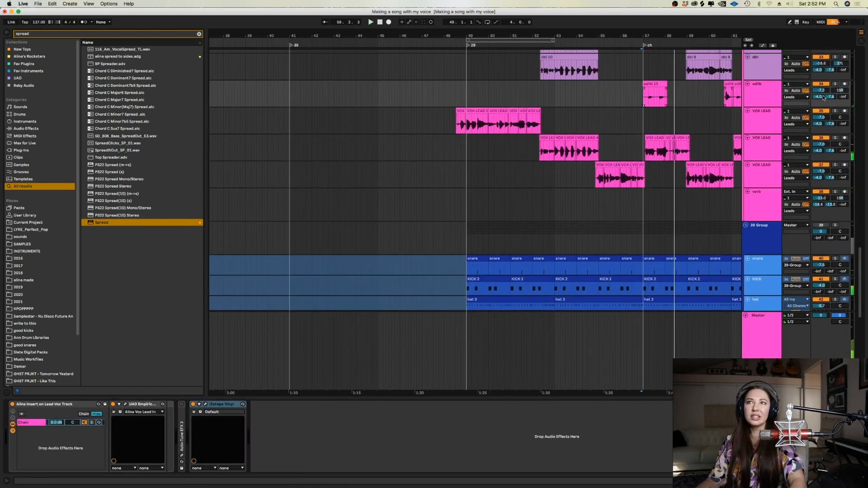
key("space")
left_click(836, 85)
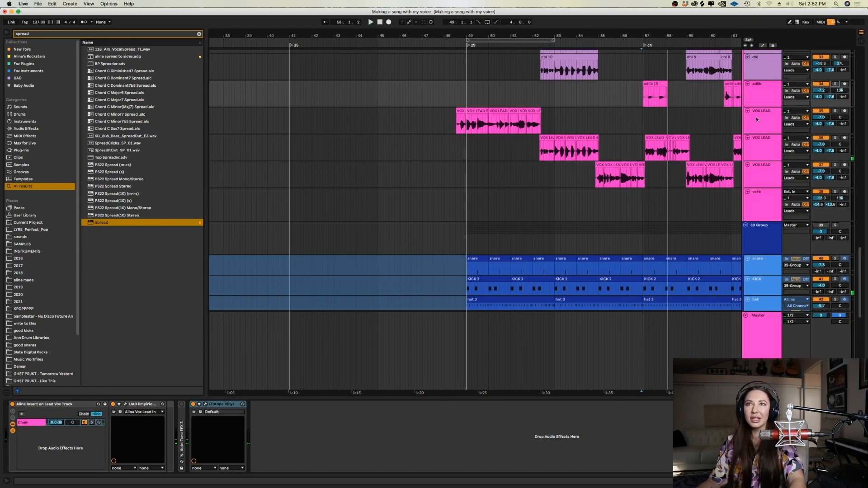
left_click(836, 85)
left_click(836, 84)
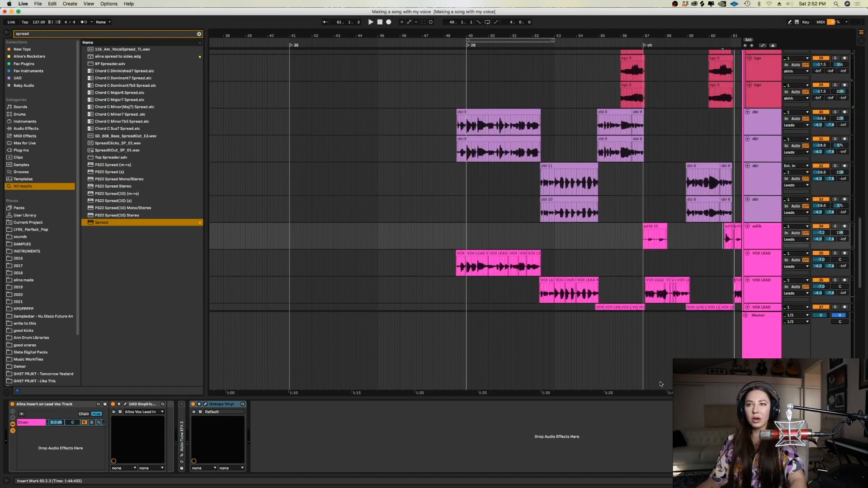
Step: Play the chorus from just before bar 57 in the full mix while examining the stacked bgvs tracks
scroll(858, 239, "right", 5)
mouse_move(861, 234)
left_mouse_down()
mouse_move(862, 263)
mouse_move(854, 231)
left_mouse_up()
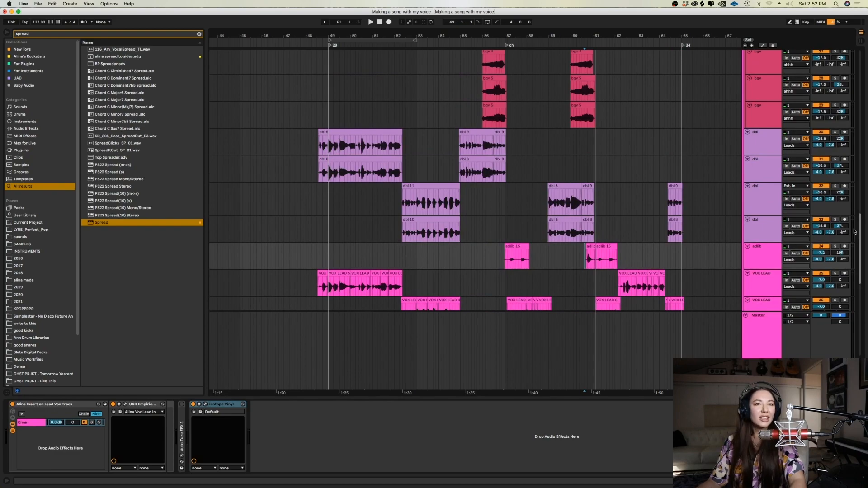
left_click_drag(854, 232, 844, 205)
scroll(521, 223, "down", 8)
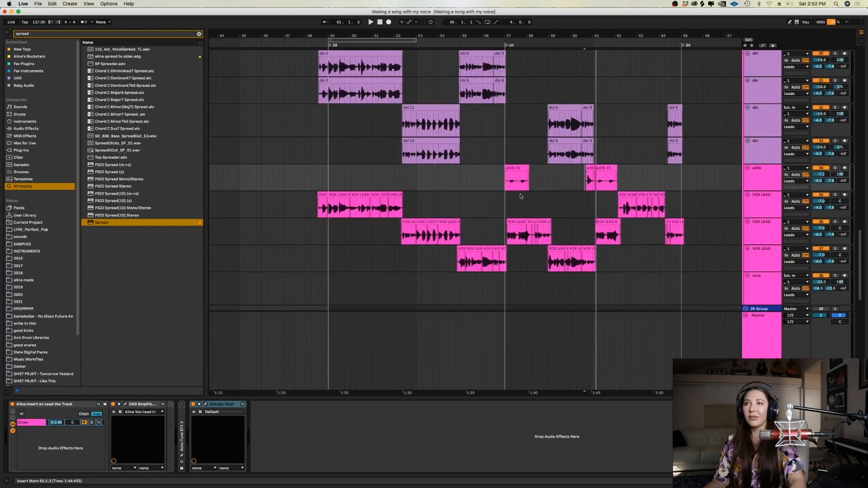
left_click(503, 215)
key("space")
left_click_drag(860, 239, 855, 105)
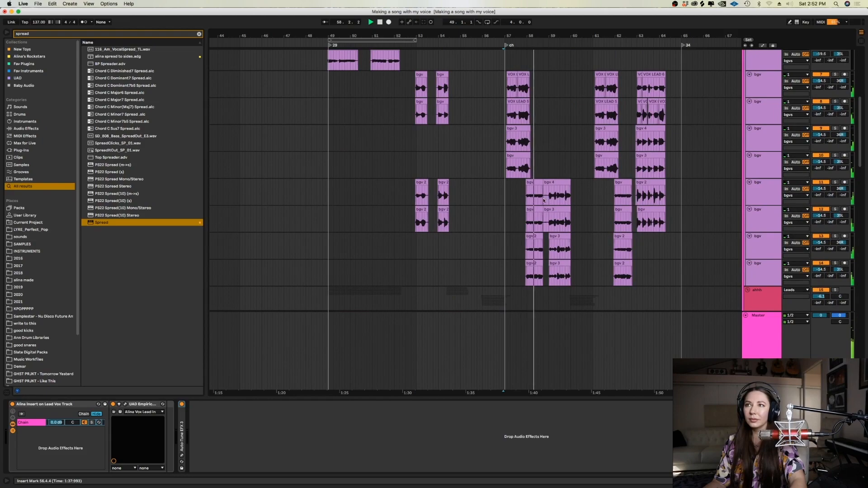
left_click(521, 200)
key("space")
Step: Audition the stacked chorus bgv clips on tracks 11 to 14 from 57.4 in the full mix
key("plus")
key("plus")
left_click(479, 187)
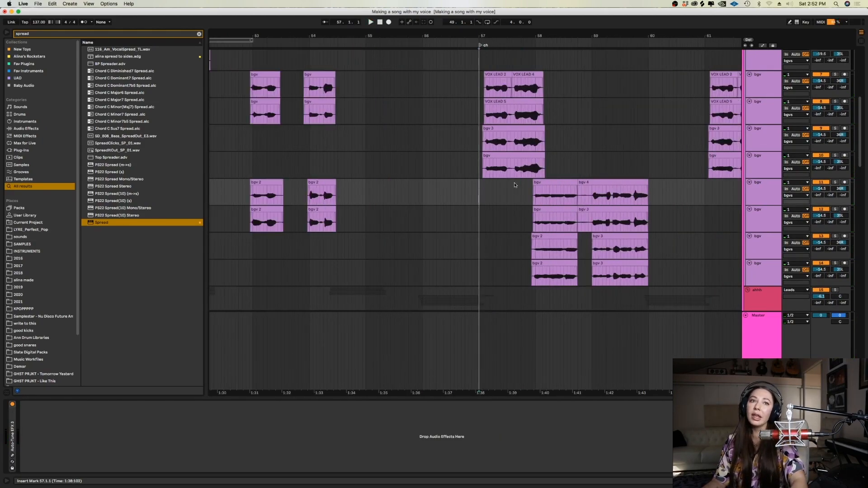
left_click(533, 195)
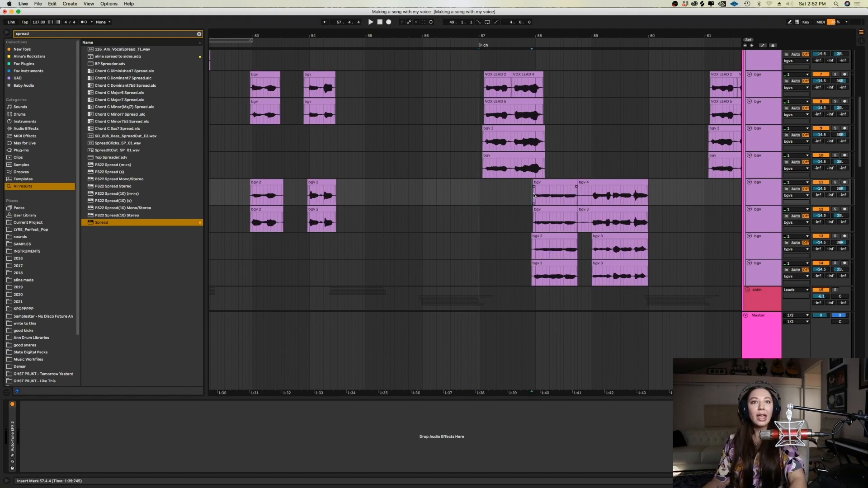
key("space")
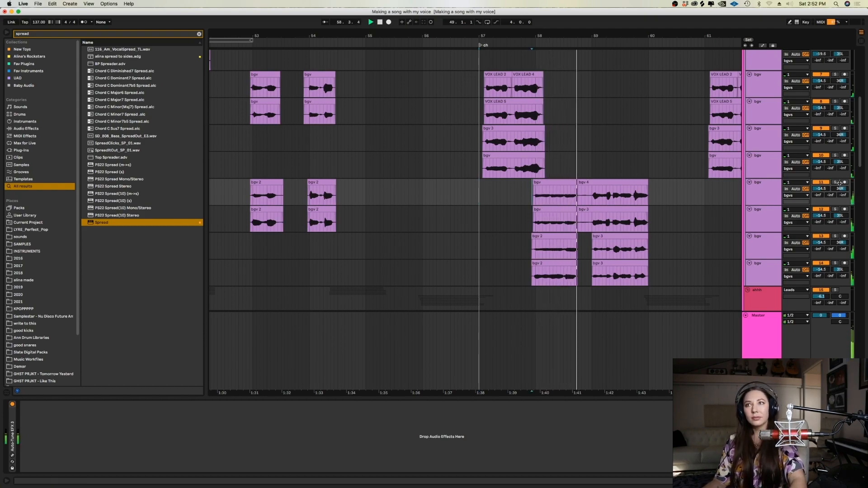
key("space")
Step: Delete the segment from 58.4.1 to about 58.4.4 from the clips on bgv tracks 11 and 12
left_click_drag(578, 197, 590, 221)
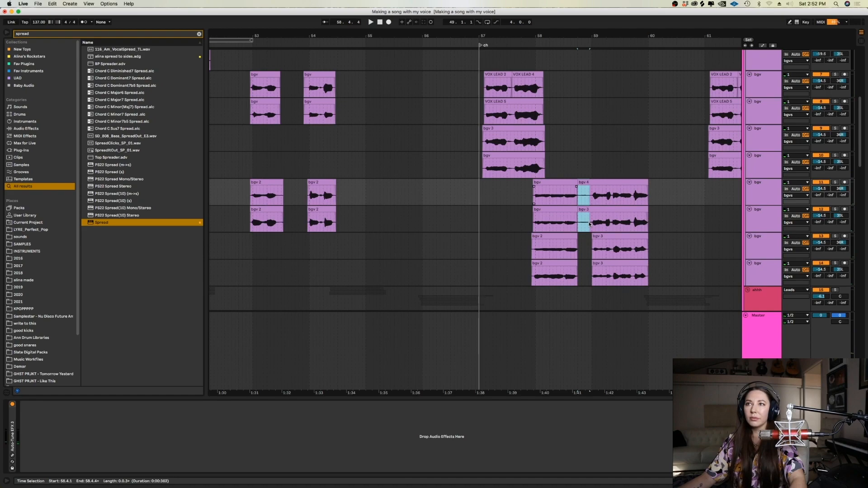
key("Delete")
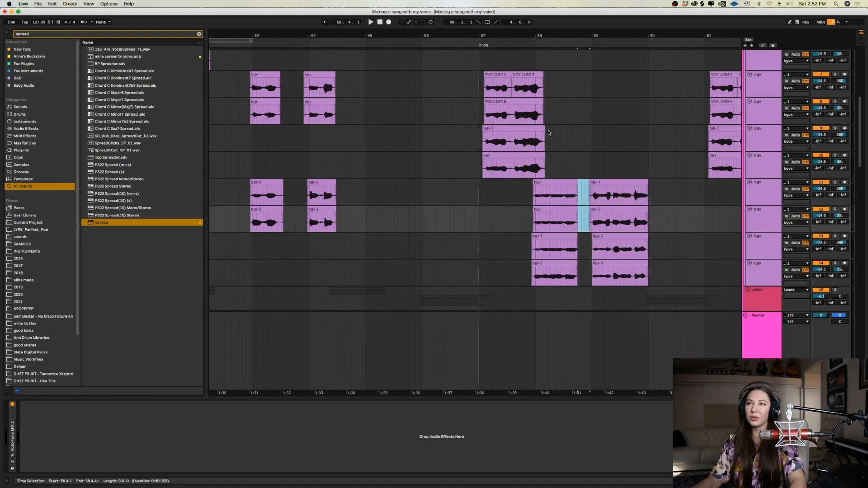
Step: Audition the chorus's stacked bgv clips from 57.4.4 in the full mix
left_click_drag(569, 166, 476, 88)
left_click(477, 89)
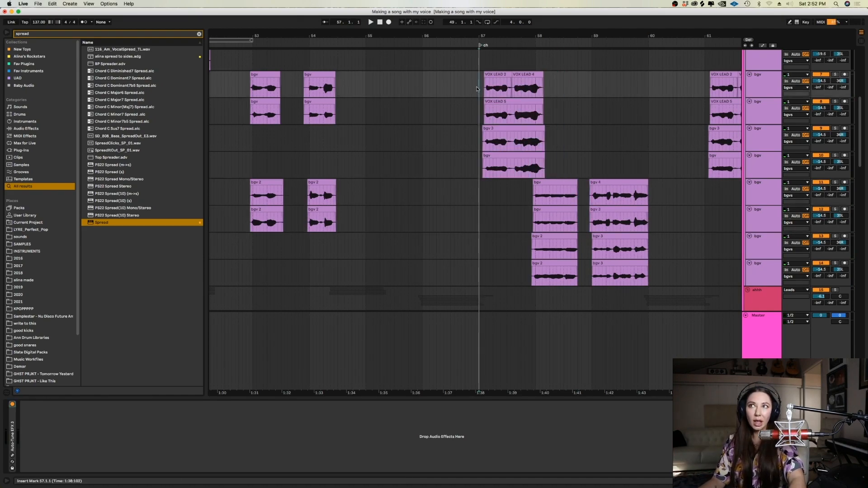
left_click_drag(509, 203, 530, 268)
left_click(504, 257)
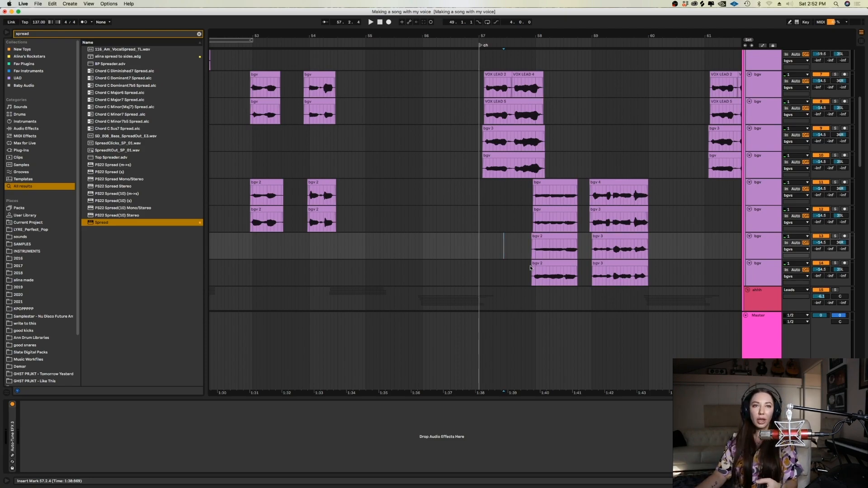
left_click(535, 196)
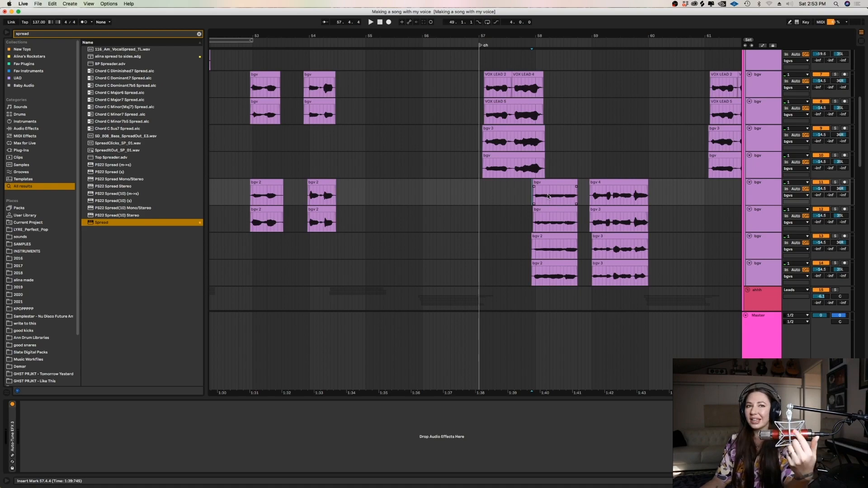
key("space")
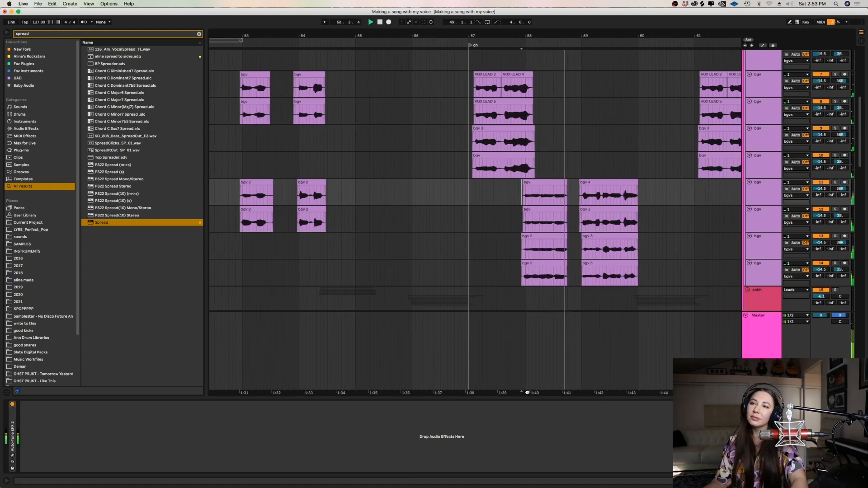
scroll(858, 182, "down", 5)
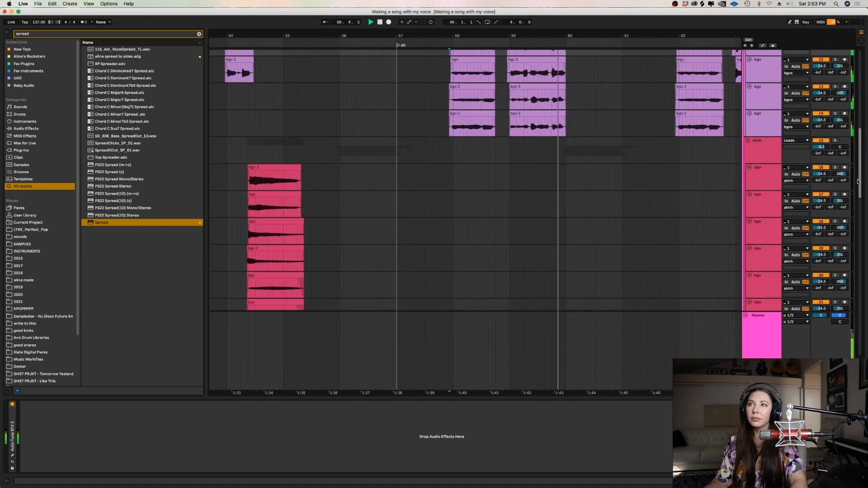
scroll(859, 182, "up", 5)
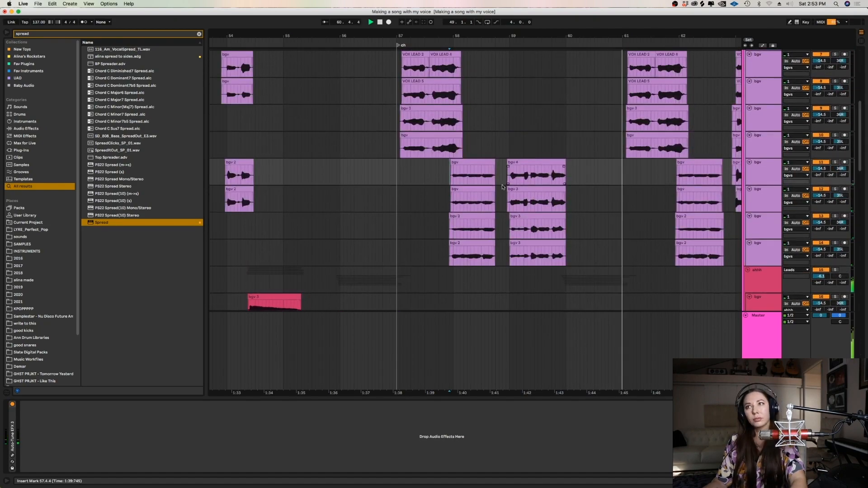
Step: Audition the second stack of chorus clips on bgv tracks 11 to 14 from 58.4.4 in solo, and end the solo
left_click(507, 176)
key("space")
left_click(835, 163)
left_click(835, 163)
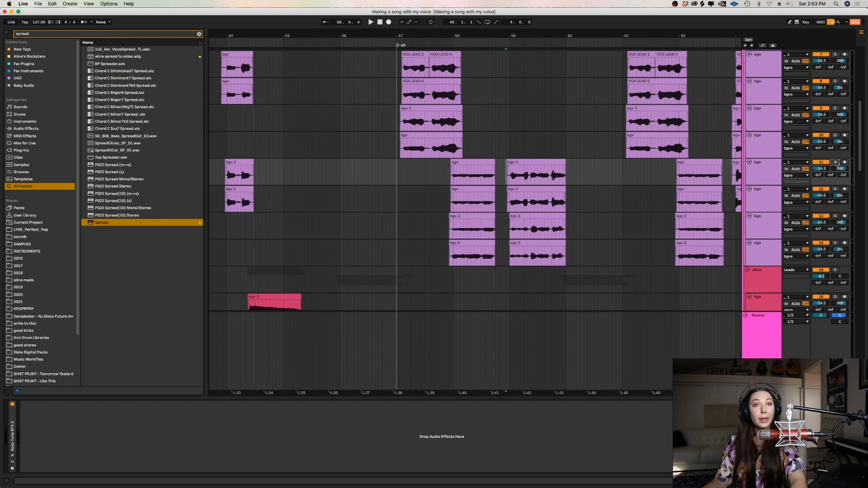
left_click(835, 162)
left_click(835, 189)
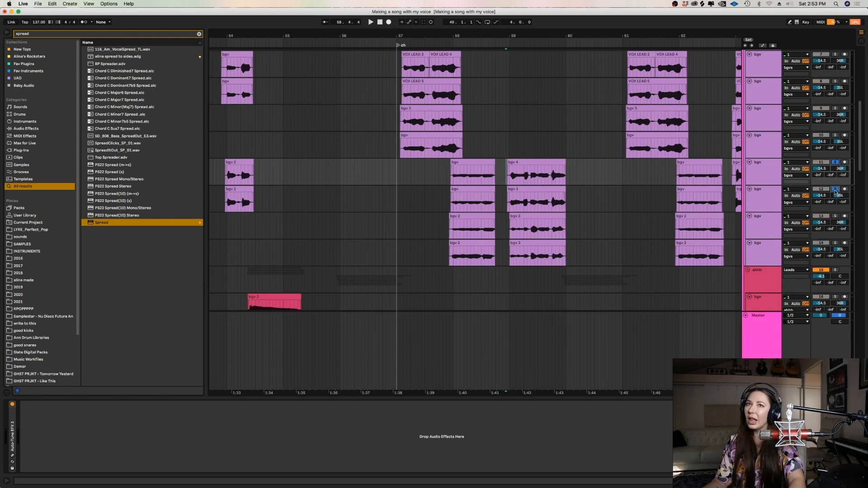
left_click(835, 216)
left_click(835, 244)
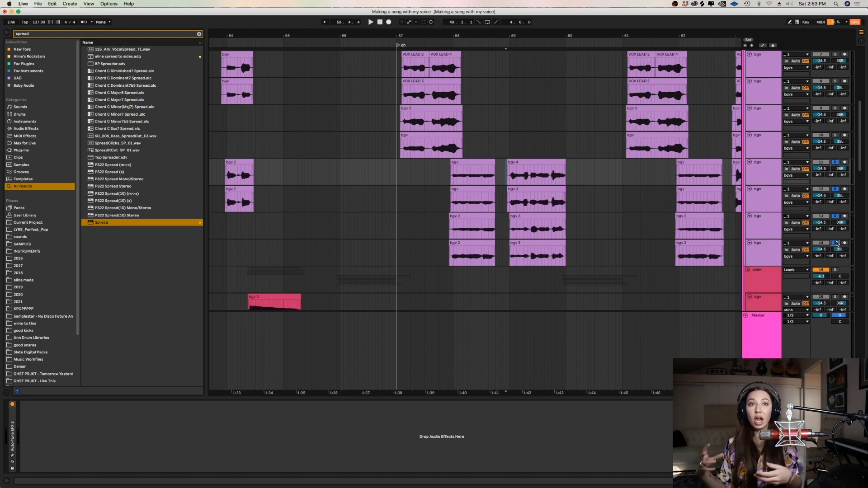
key("space")
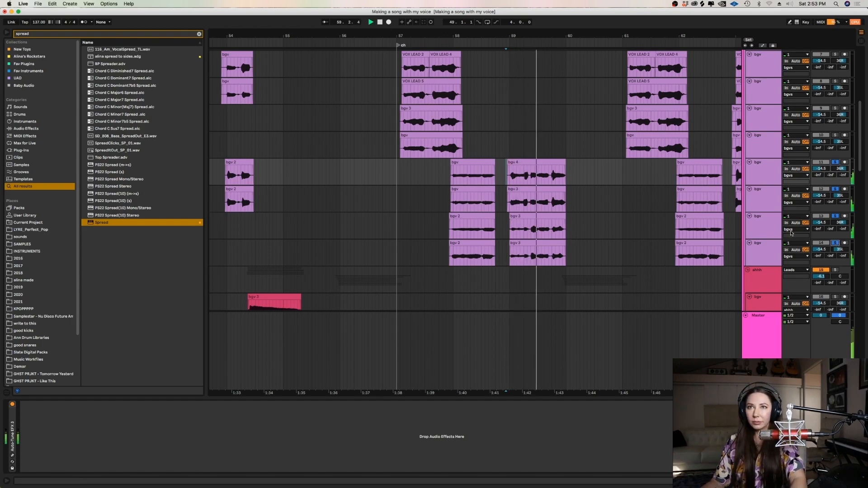
left_click(778, 245)
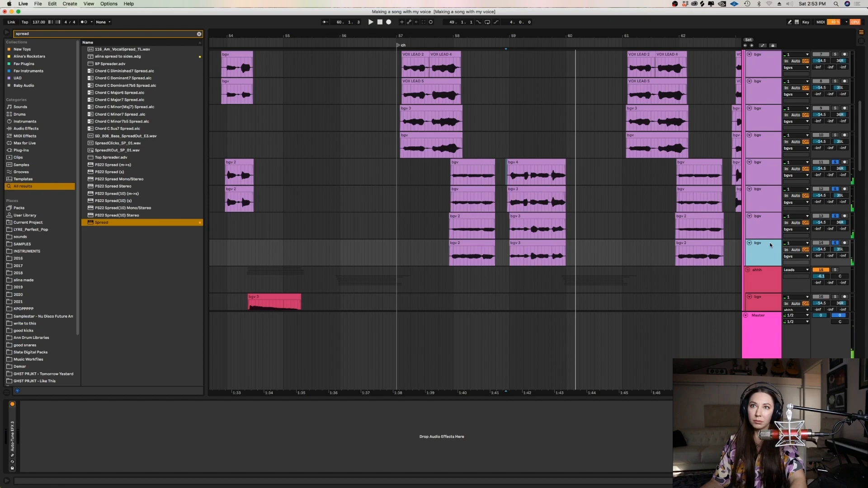
left_click(762, 181, "shift")
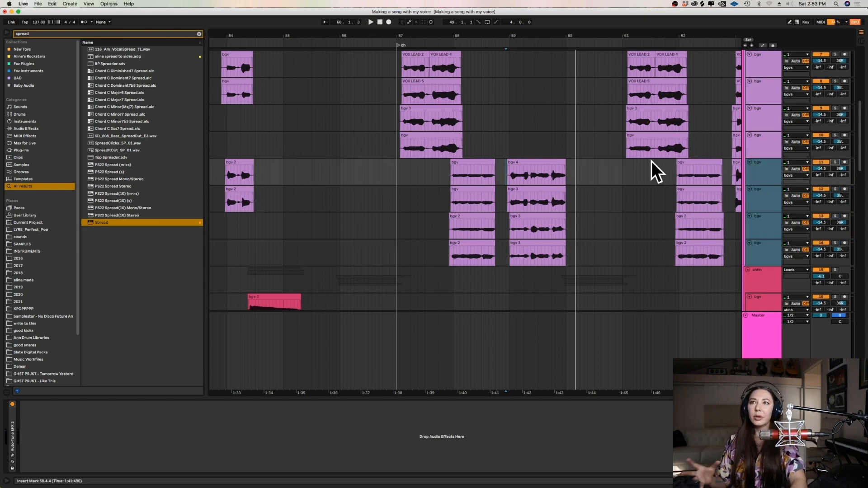
Step: Play the chorus's second half from between bars 60 and 61 in the full mix, stopping in bar 62
left_click(606, 140)
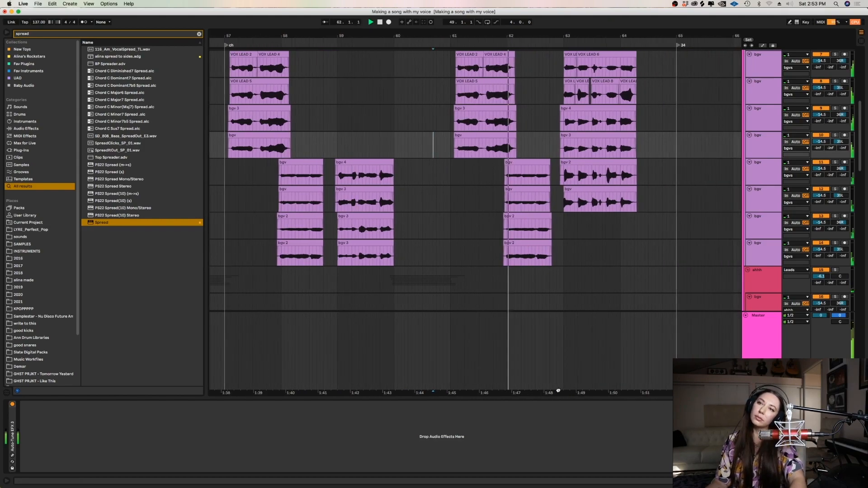
left_click_drag(861, 160, 861, 132)
key("space")
Step: Audition the last chorus clips on bgv tracks 7 to 12 from just before bar 63 in solo, and end the solo
left_click(764, 118)
left_click(767, 261, "shift")
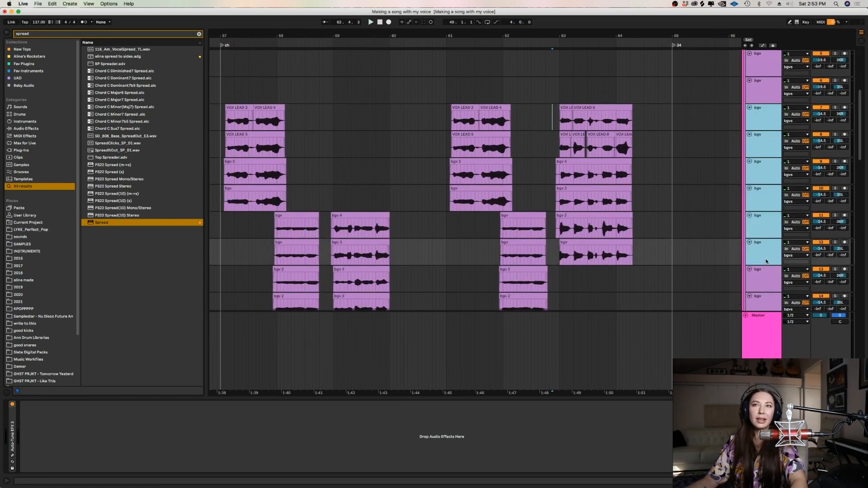
left_click(836, 242)
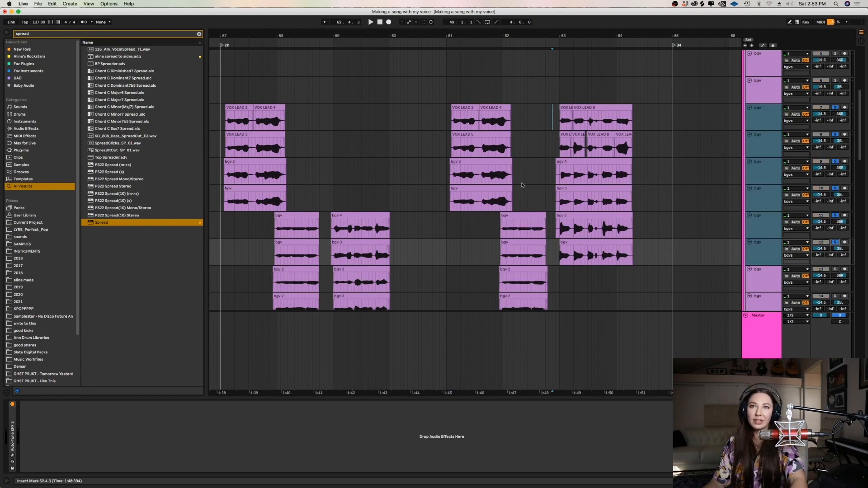
left_click(556, 123)
key("space")
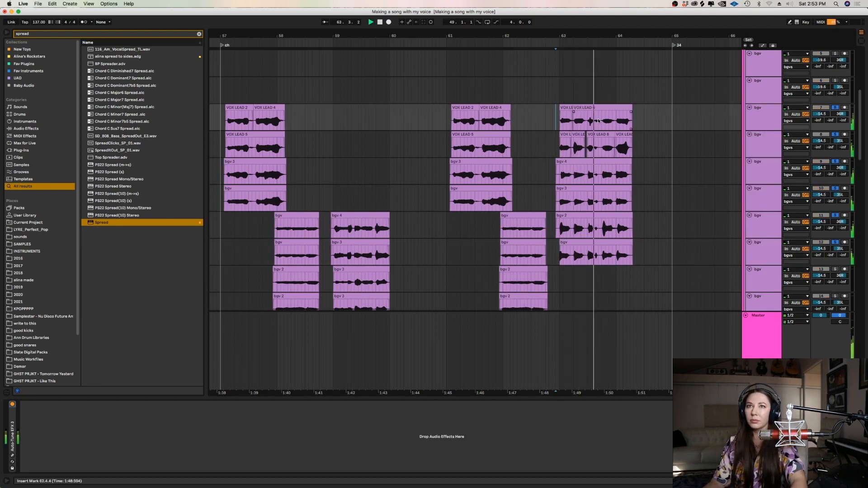
key("space")
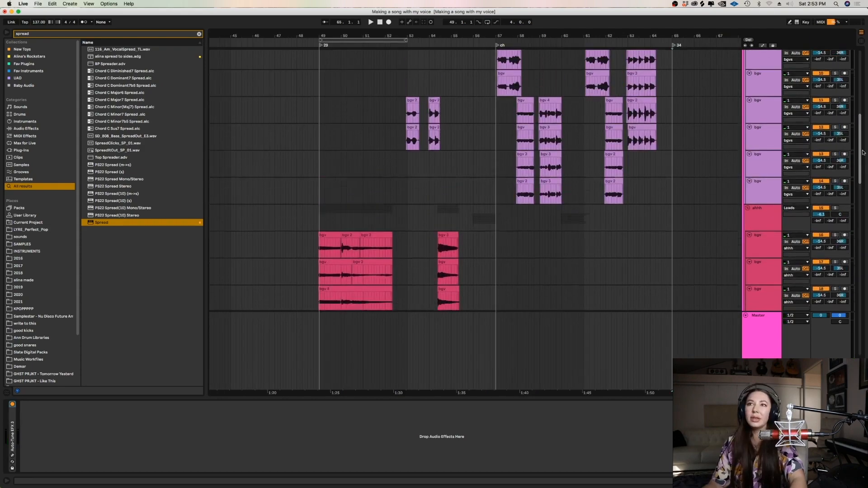
Step: Fold the bgvs and ahhh group tracks so that each group takes up a single lane
left_click_drag(863, 152, 847, 81)
left_click(747, 108)
left_click(746, 113)
left_click(685, 112)
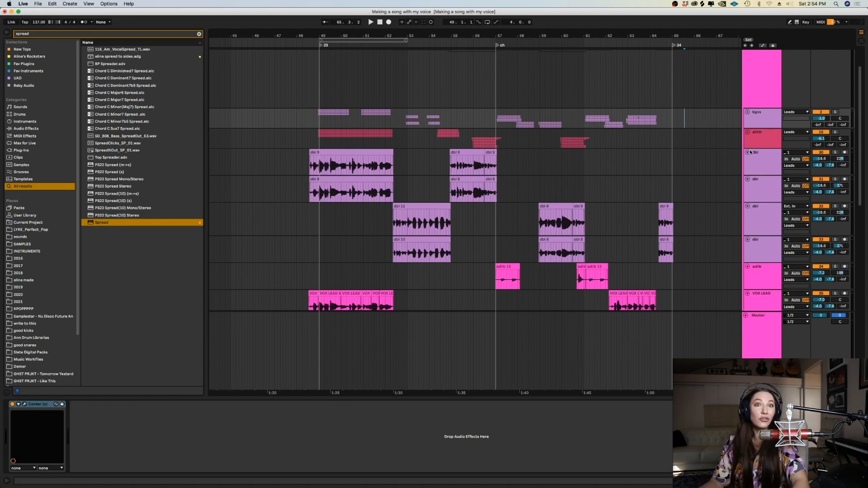
left_click(760, 174)
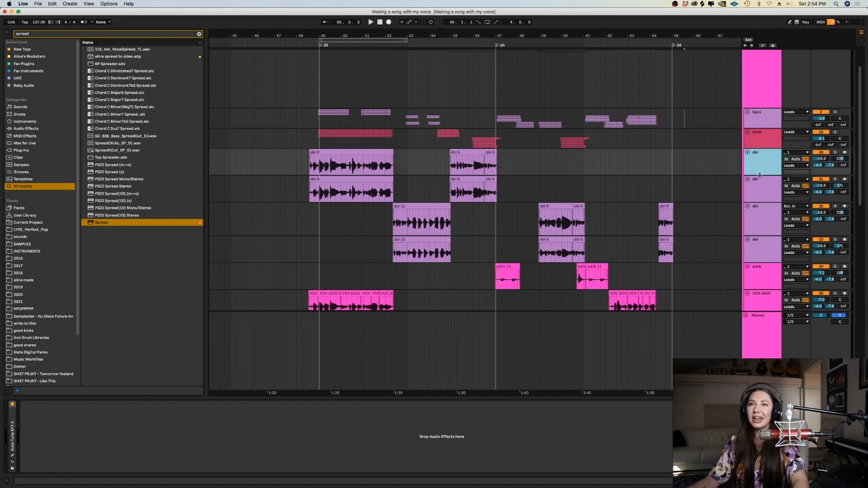
left_click(763, 246, "shift")
key("u")
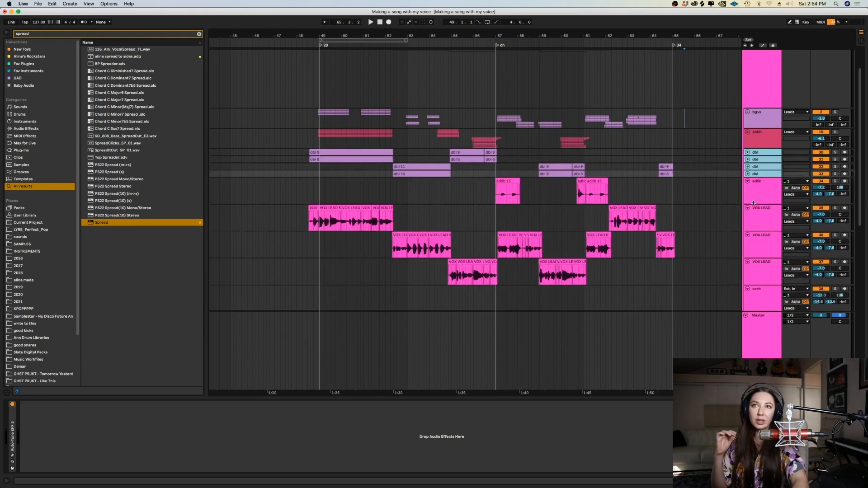
key("u")
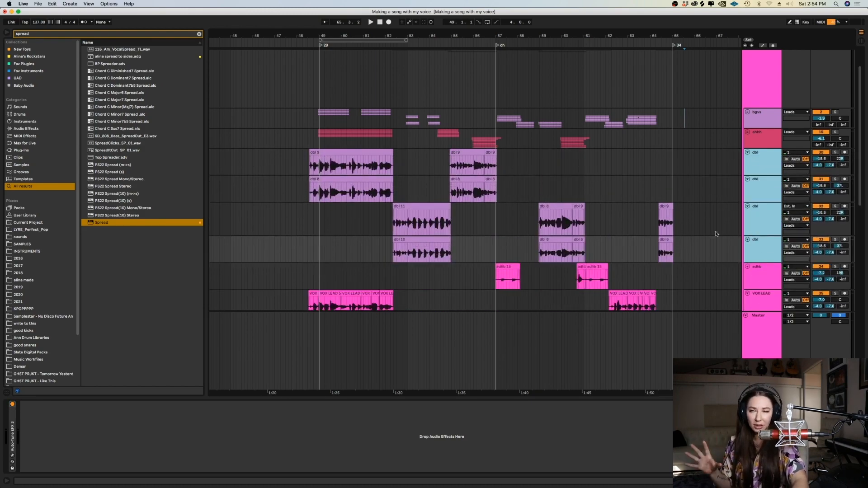
left_click(608, 199)
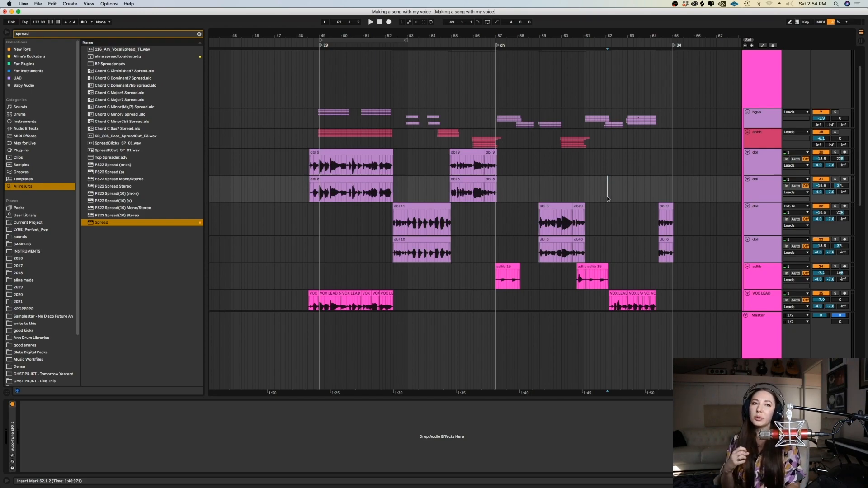
Step: Reduce the lane height of all four dbl tracks together
left_click(769, 157)
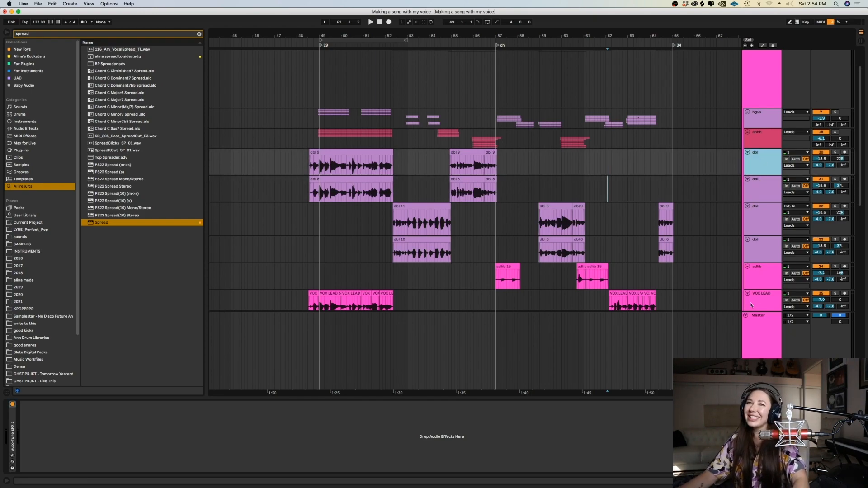
left_click(765, 240)
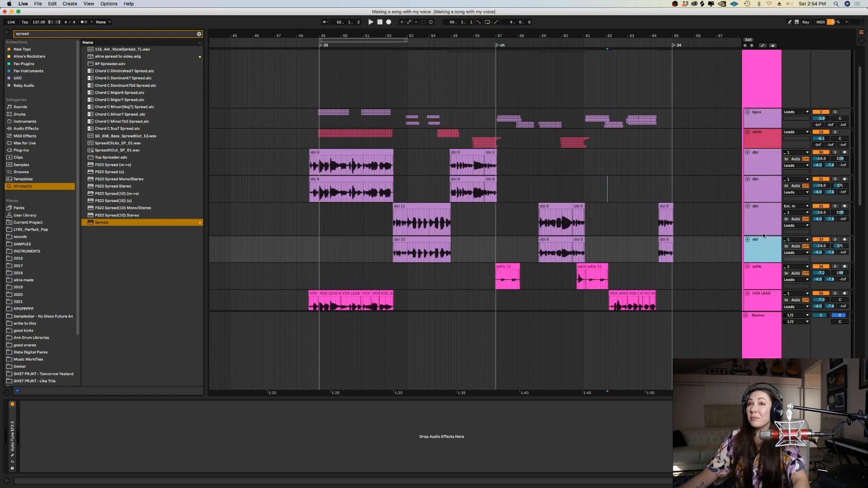
left_click(767, 165, "shift")
mouse_move(761, 175)
left_mouse_down()
mouse_move(759, 137)
mouse_move(755, 168)
left_mouse_up()
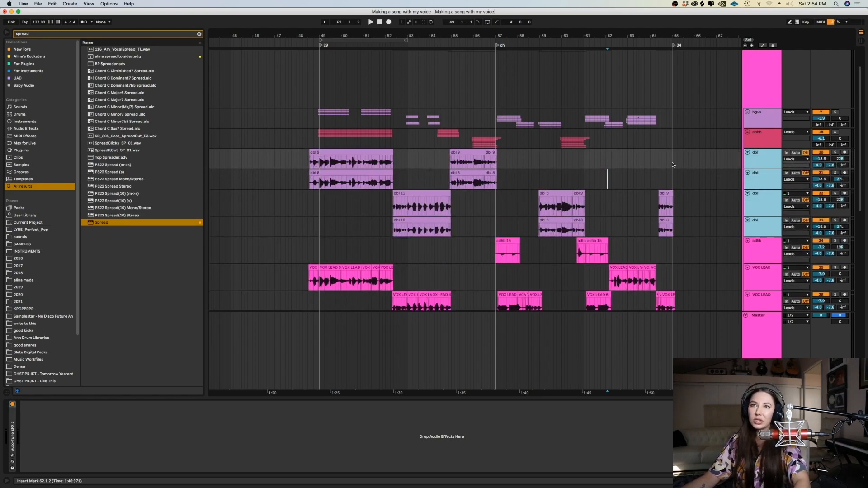
Step: Play the drum and instrument tracks of 39 Group in the full mix from just before bar 49, stopping in bar 52
scroll(844, 206, "down", 10)
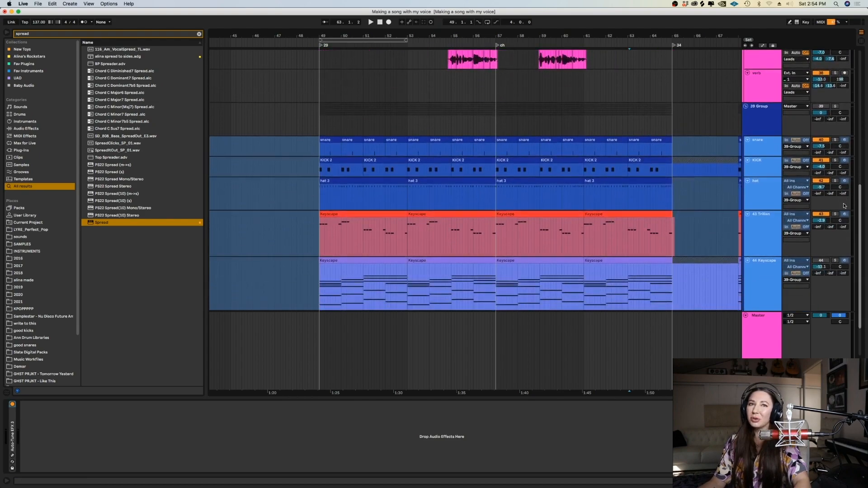
scroll(844, 207, "down", 5)
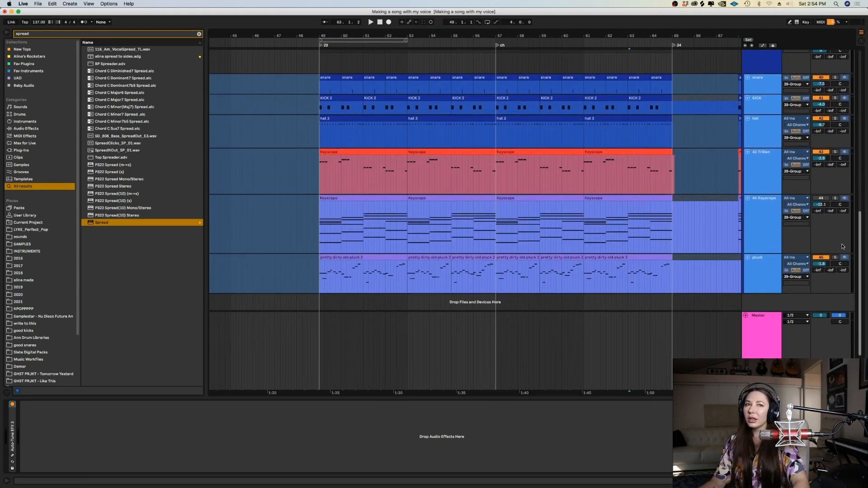
scroll(844, 238, "up", 2)
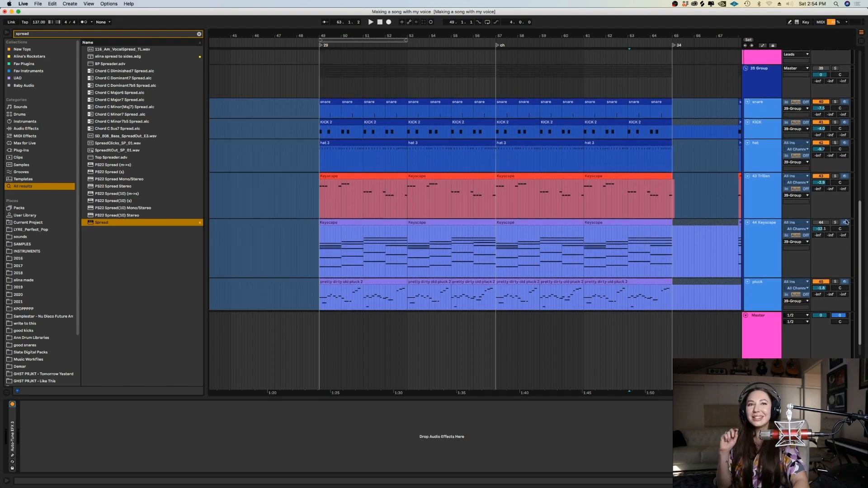
scroll(847, 222, "down", 1)
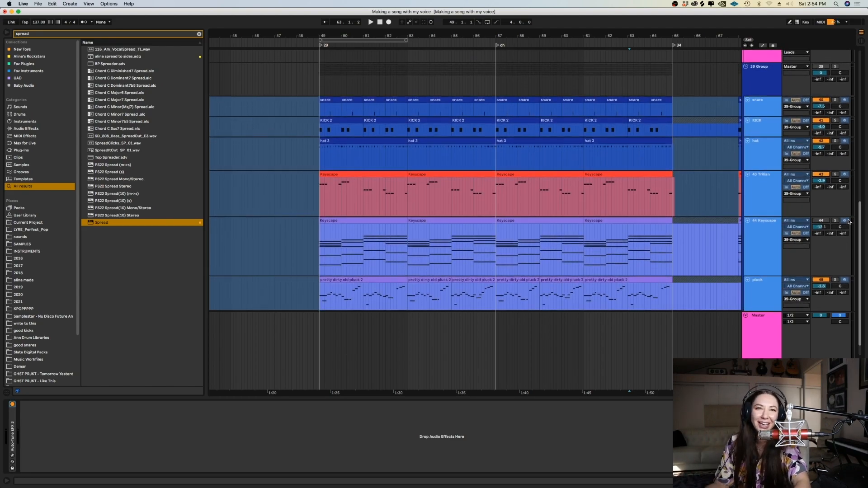
left_click_drag(858, 218, 861, 197)
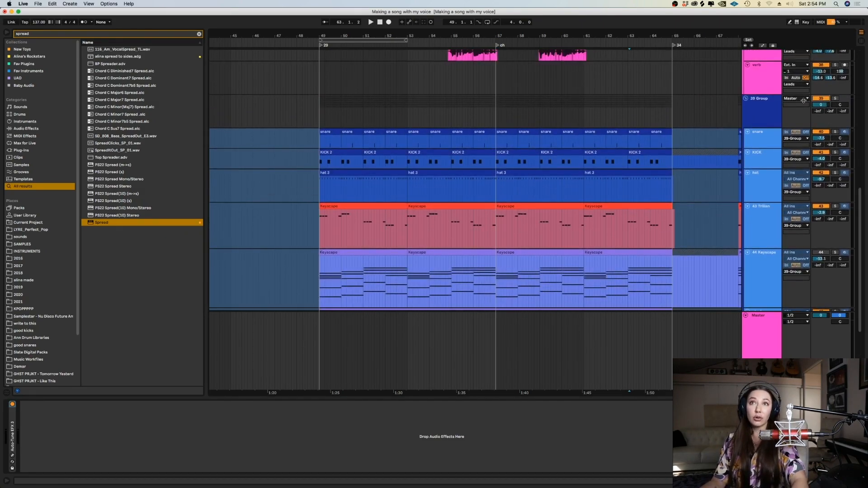
left_click(315, 113)
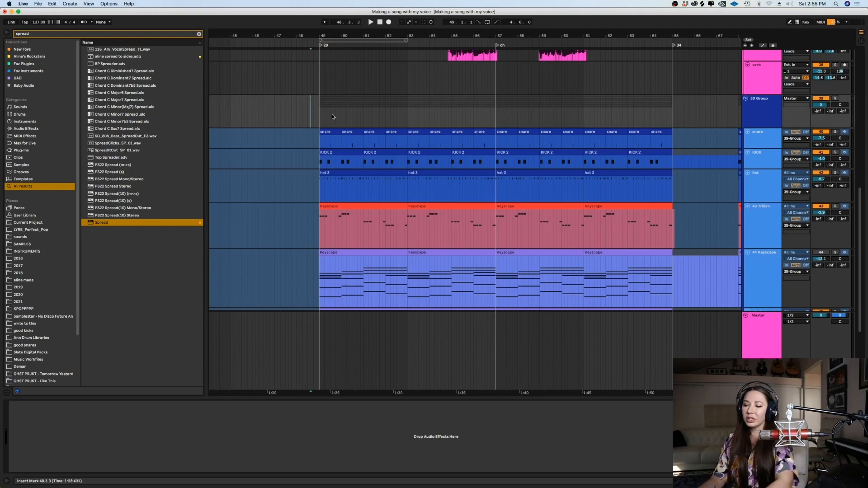
key("plus")
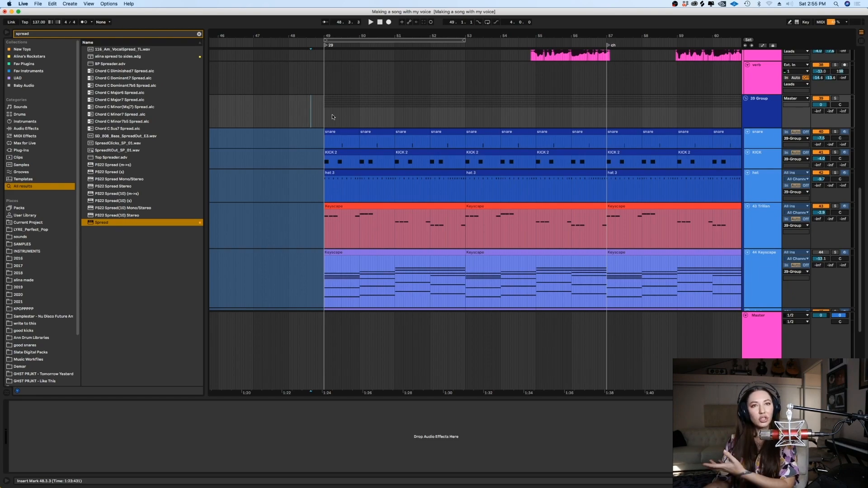
left_click(315, 110)
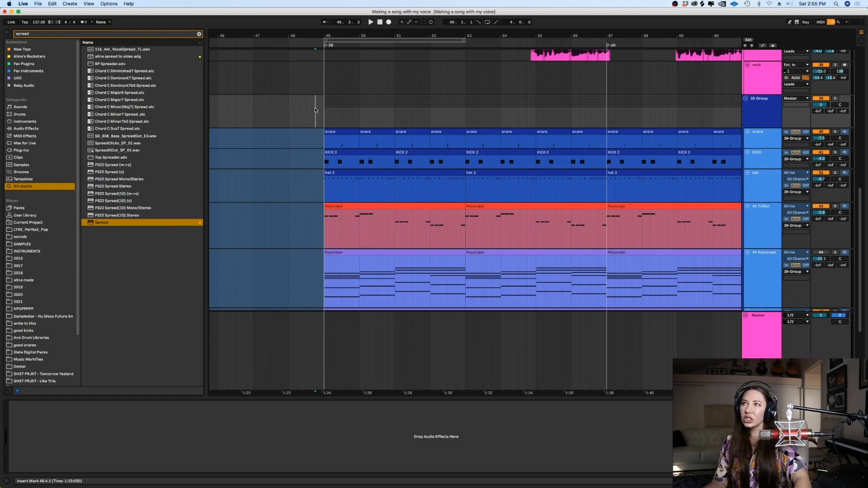
key("space")
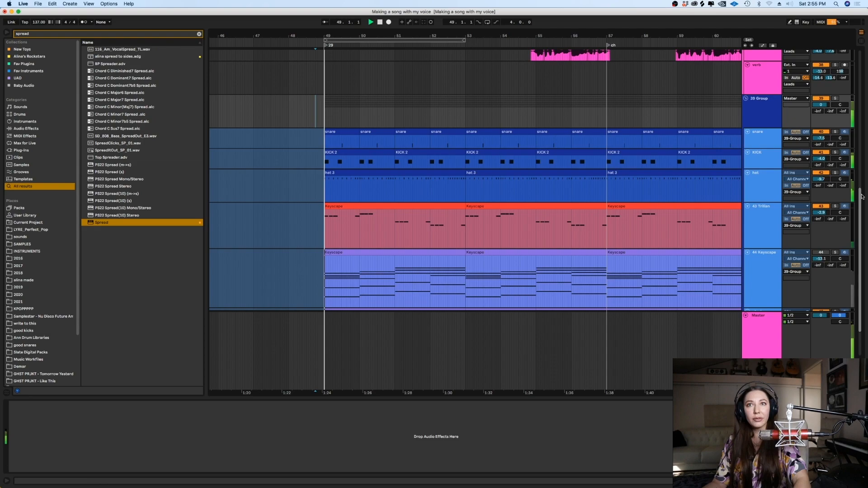
scroll(859, 228, "down", 2)
scroll(858, 229, "down", 1)
left_click(614, 235)
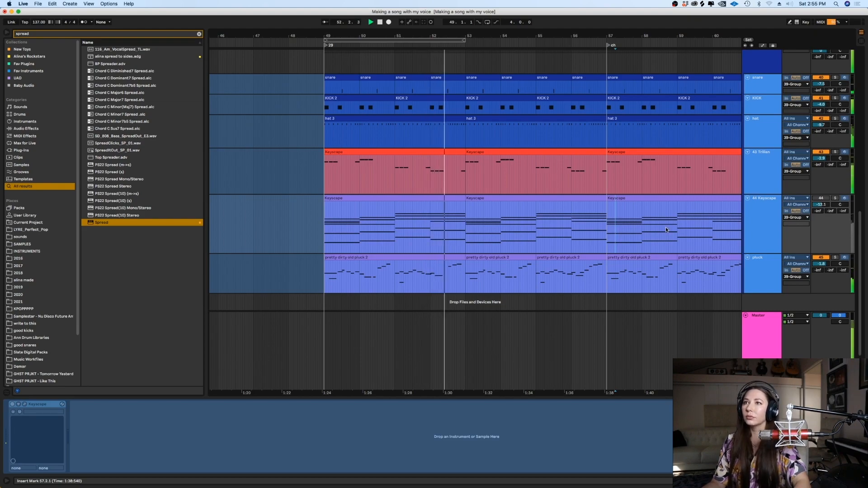
key("space")
Step: Audition the 44 Keyscape track in solo from just before bar 49, end the solo, and select the track
left_click(321, 166)
left_click(358, 217)
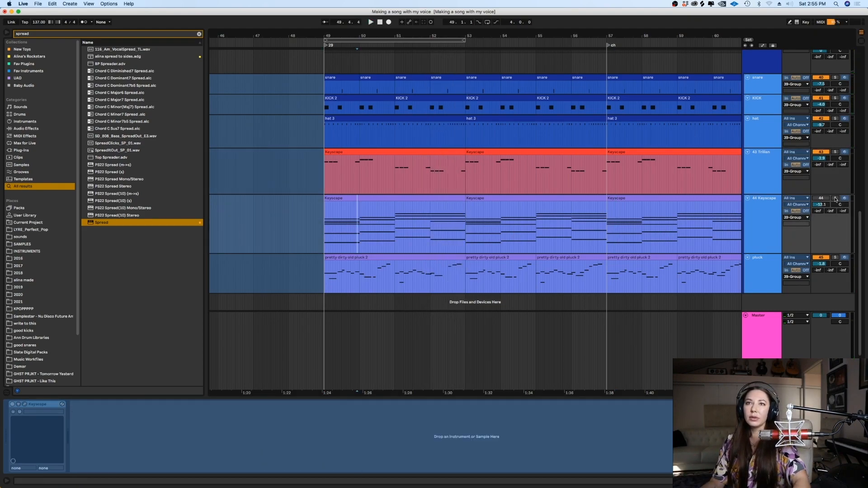
left_click(321, 221)
key("space")
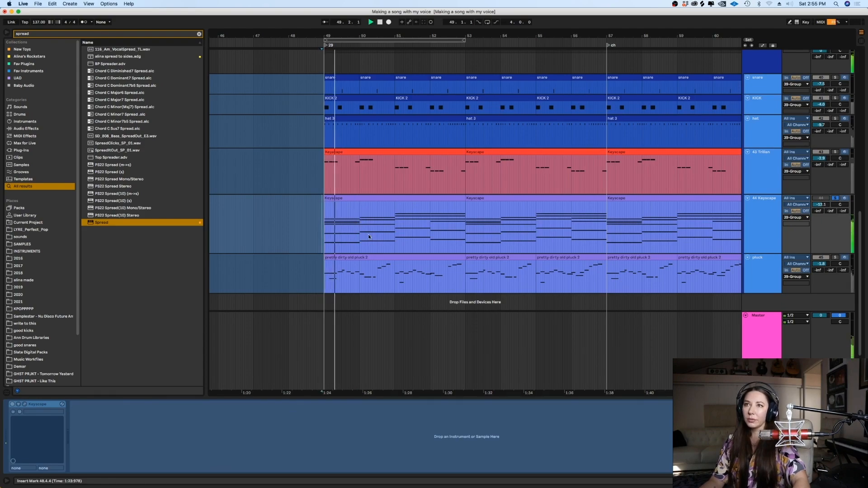
left_click(834, 199)
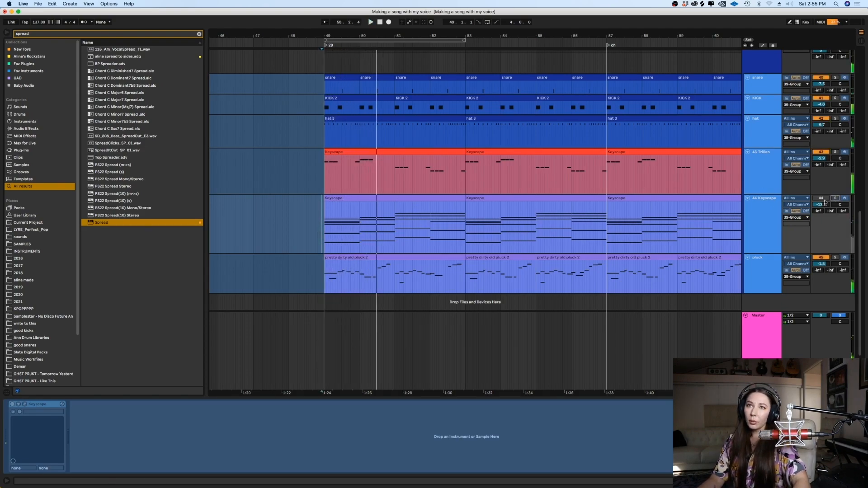
left_click(763, 217)
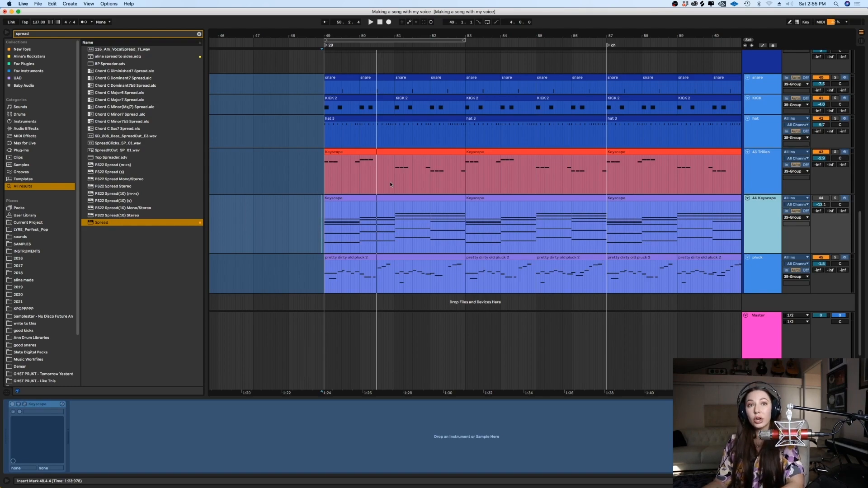
Step: Solo the brass track and view the preset loaded in its Diva instrument, closing the plug-in window again
left_click(318, 161)
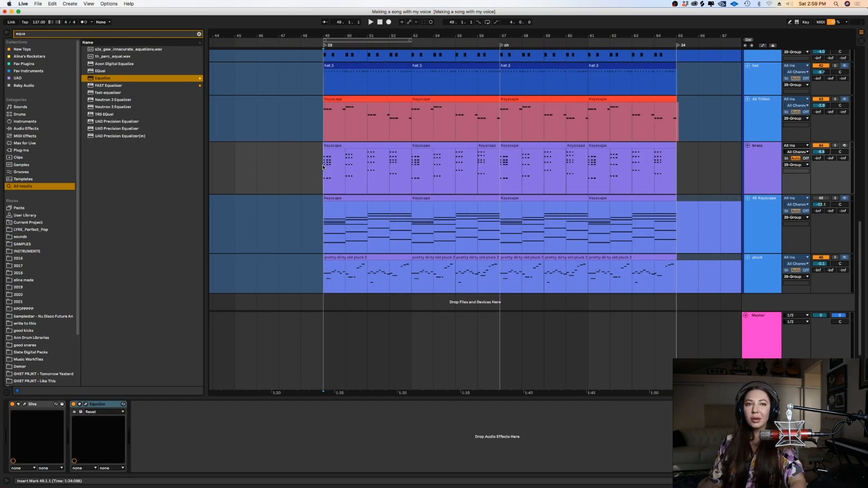
key("plus")
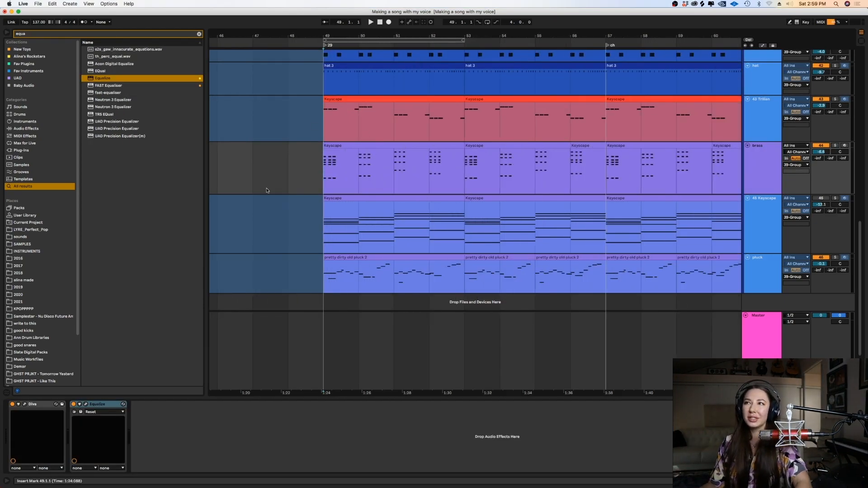
left_click(835, 145)
left_click(761, 154)
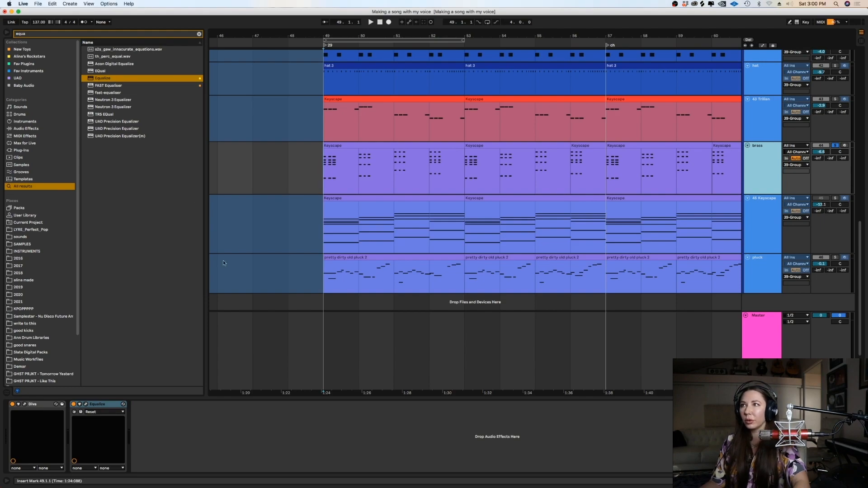
left_click(26, 405)
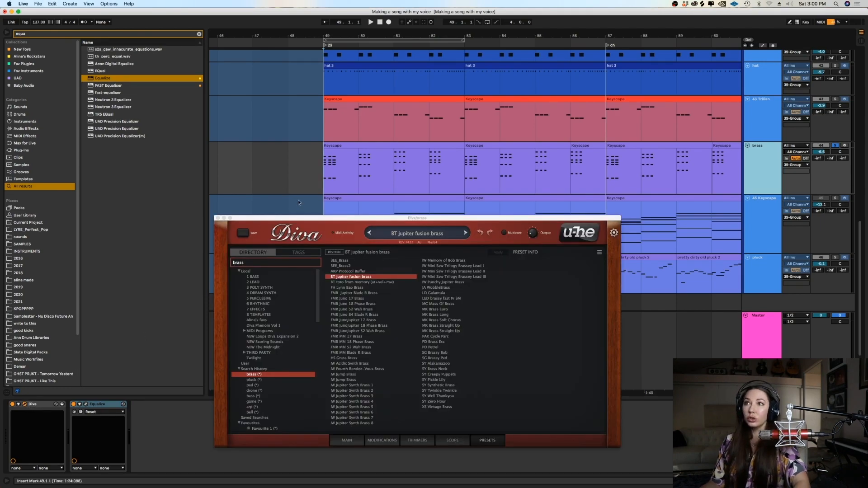
left_click(218, 219)
Step: Play the brass part from bar 49 in solo and in the full mix, setting its track volume to -8.0 dB
key("space")
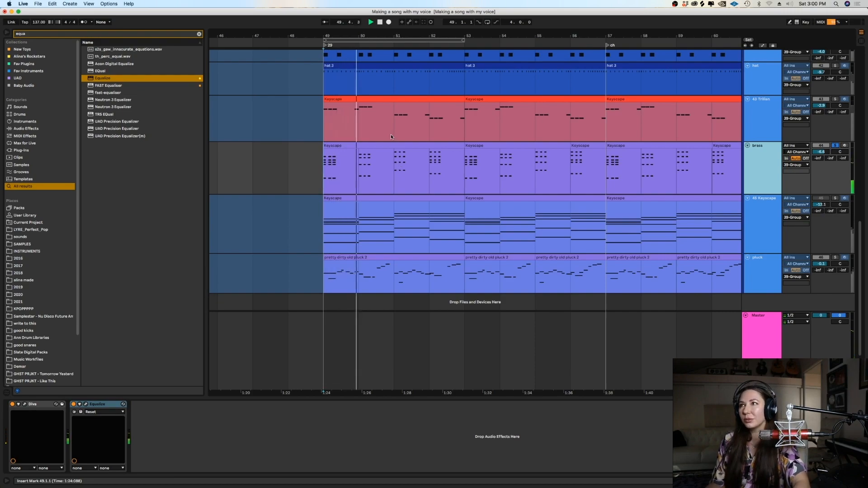
left_click(836, 146)
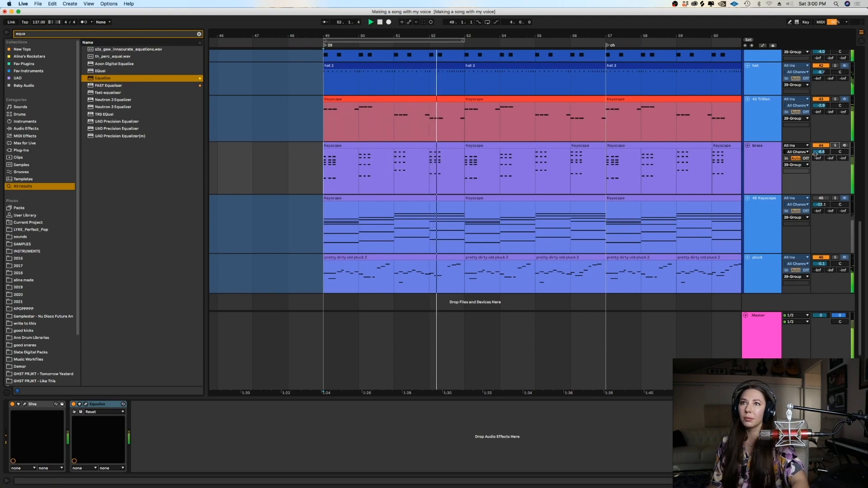
left_click_drag(816, 154, 815, 161)
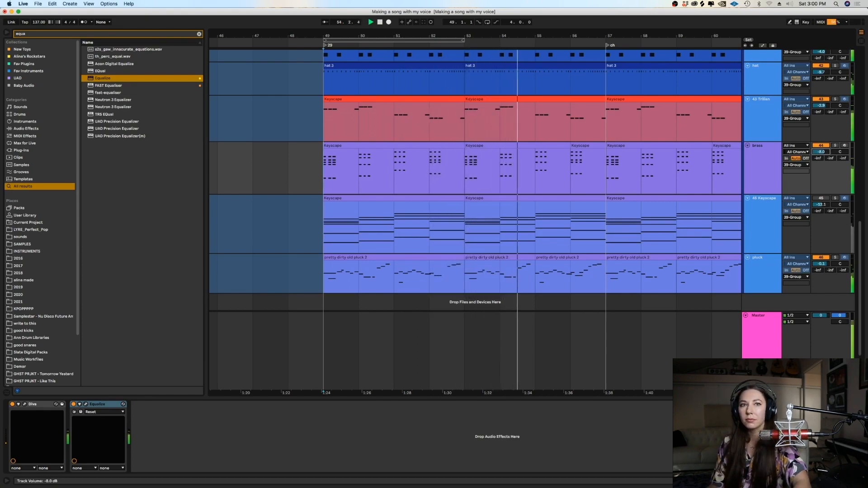
key("space")
left_click(572, 180)
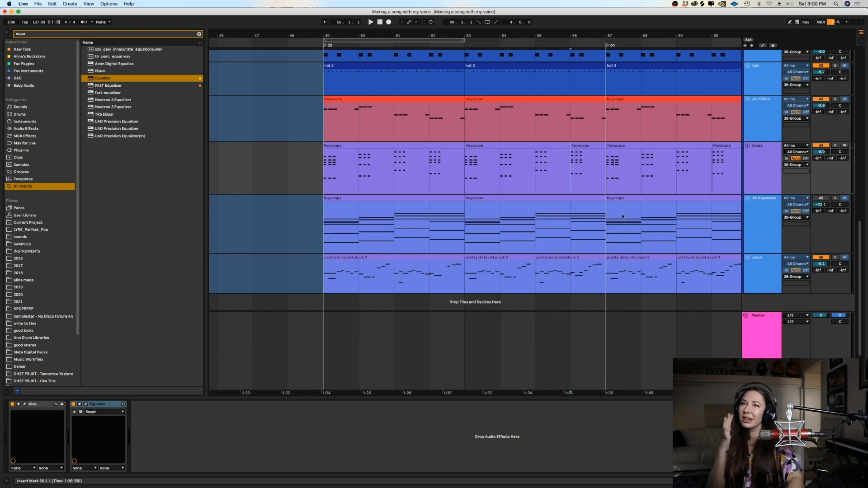
Step: Unfreeze the 45 Keyscape track and remove the Keyscape instrument from it
left_click(578, 228)
key("minus")
key("minus")
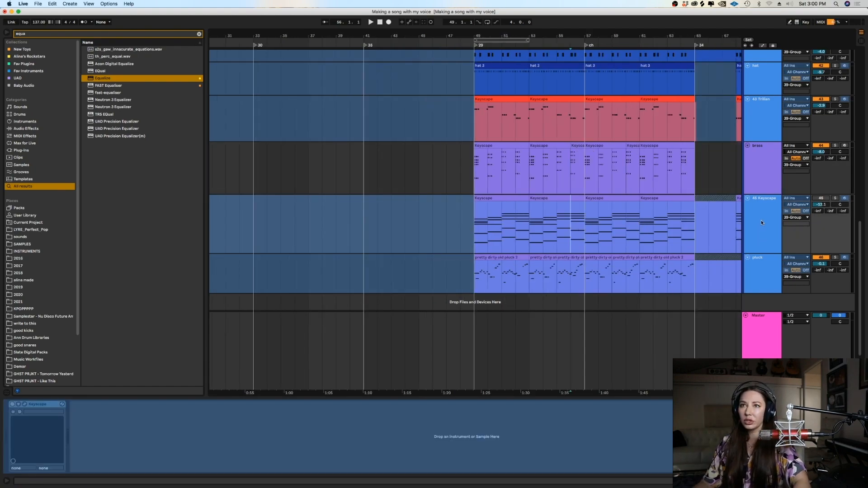
right_click(761, 219)
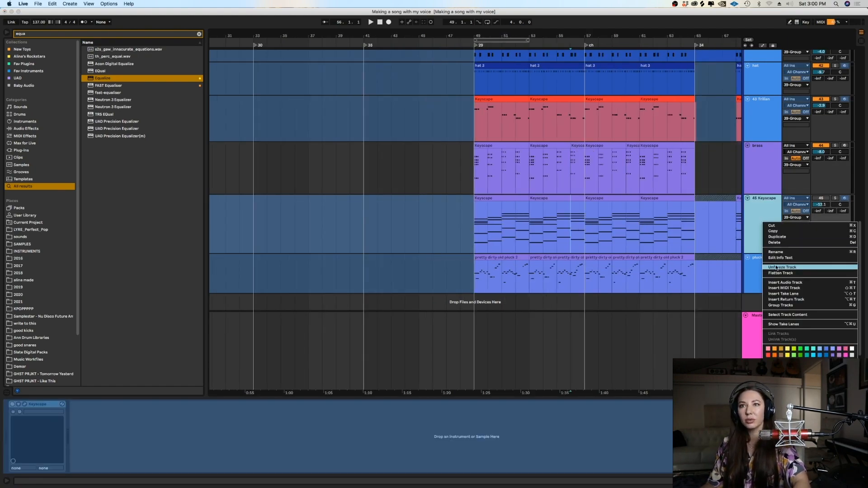
left_click(718, 237)
left_click(537, 241)
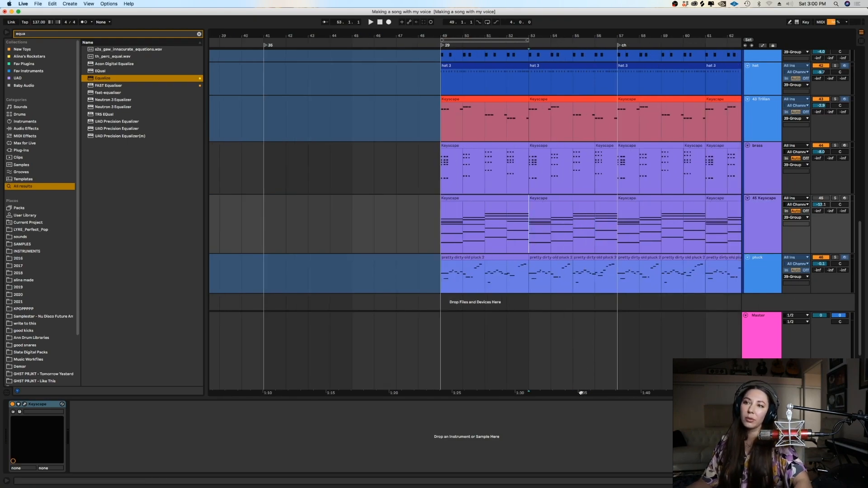
left_click_drag(581, 392, 540, 394)
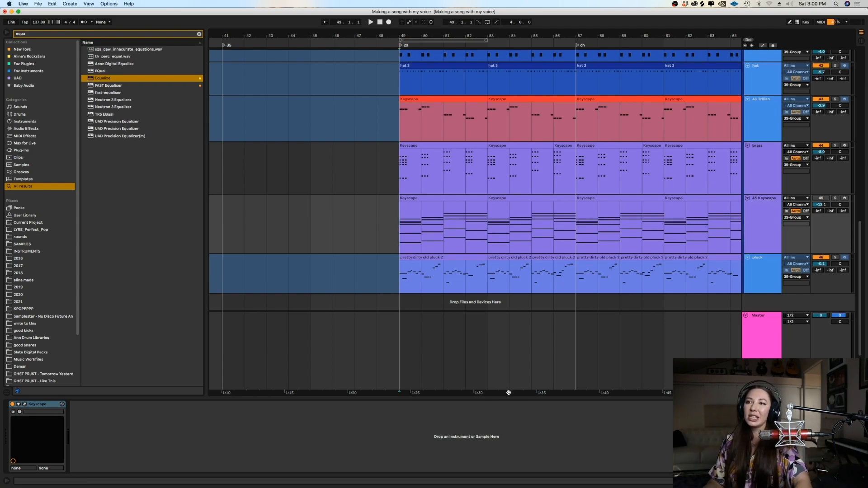
left_click_drag(508, 393, 426, 392)
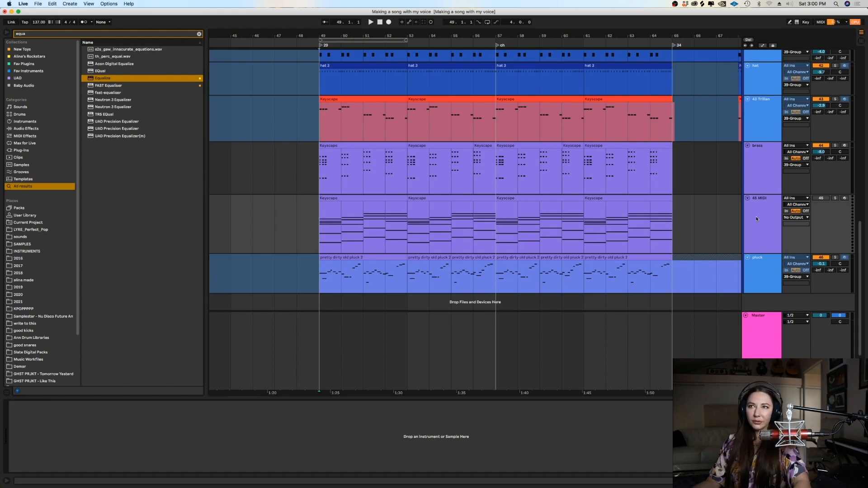
Step: Insert a pink audio track below the 45 MIDI track and make its lane taller
left_click(757, 219)
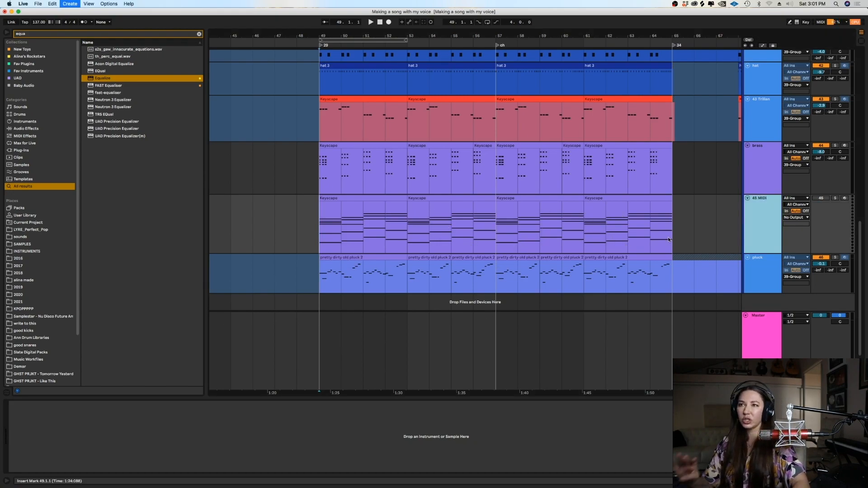
key("super+t")
right_click(763, 272)
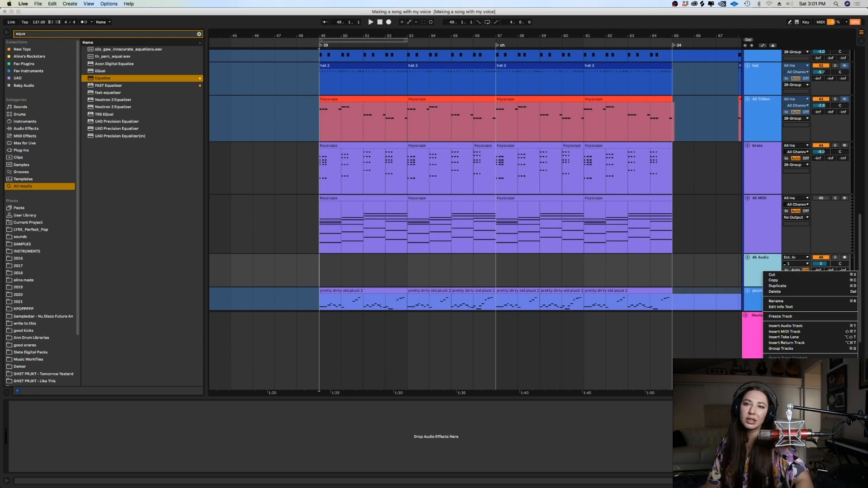
left_click(844, 388)
left_click_drag(758, 288, 754, 296)
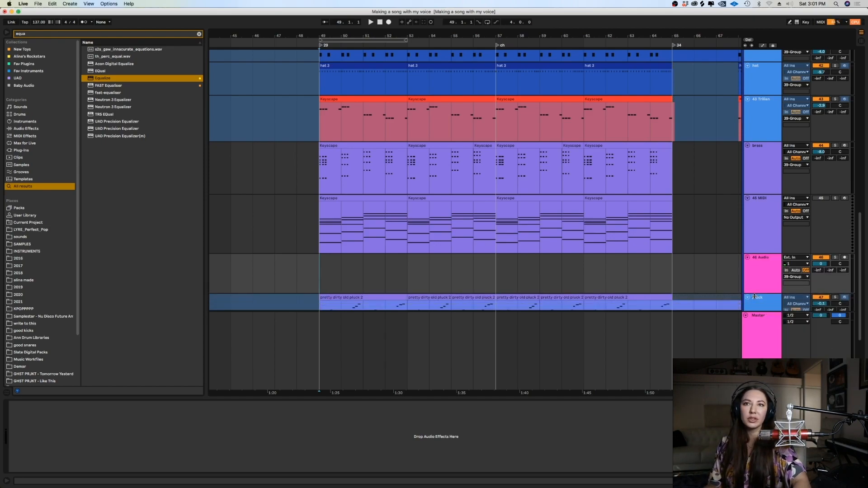
Step: Arm the 46 Audio track and record a vocal take from bar 47 into bar 53 with the metronome on
left_click(844, 257)
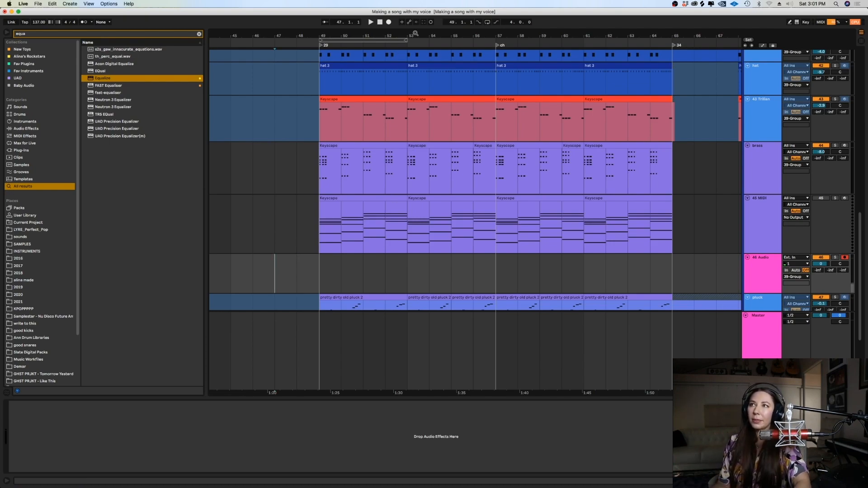
left_click(389, 22)
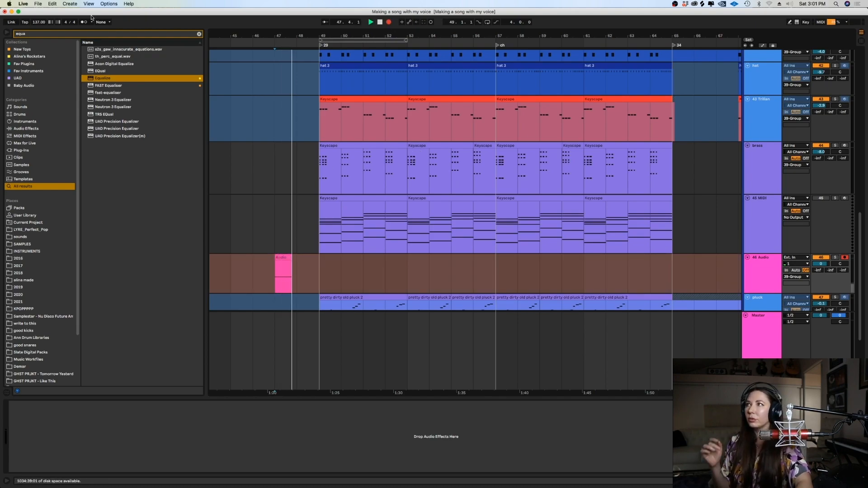
left_click(91, 21)
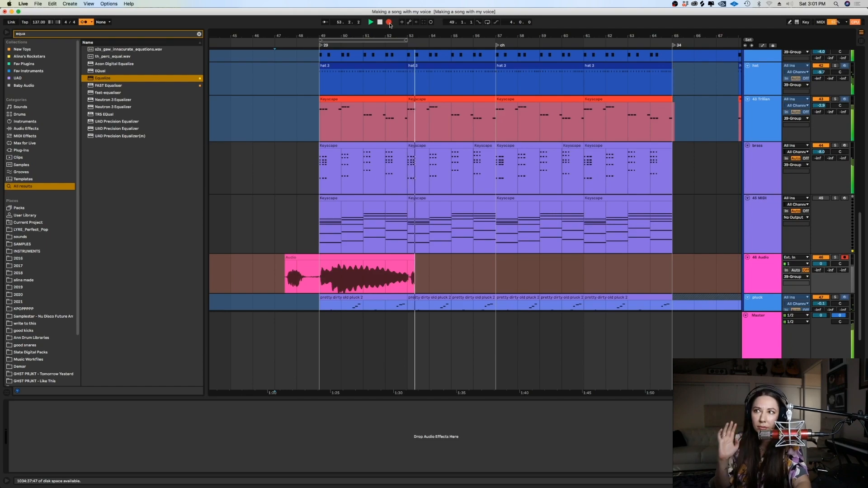
key("space")
Step: Trim the recorded audio clip to bars 49 to 53 and duplicate it over bars 53 to 57
left_click_drag(450, 284, 406, 281)
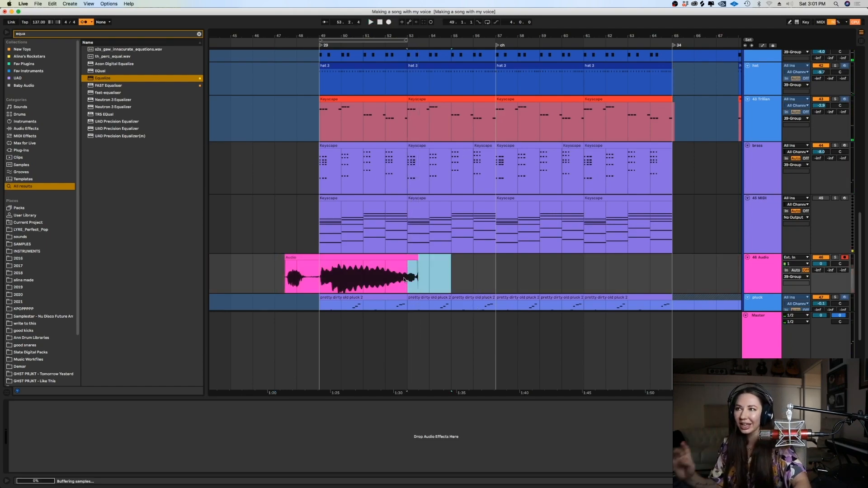
key("Delete")
left_click_drag(319, 278, 414, 270)
key("Delete")
key("super+d")
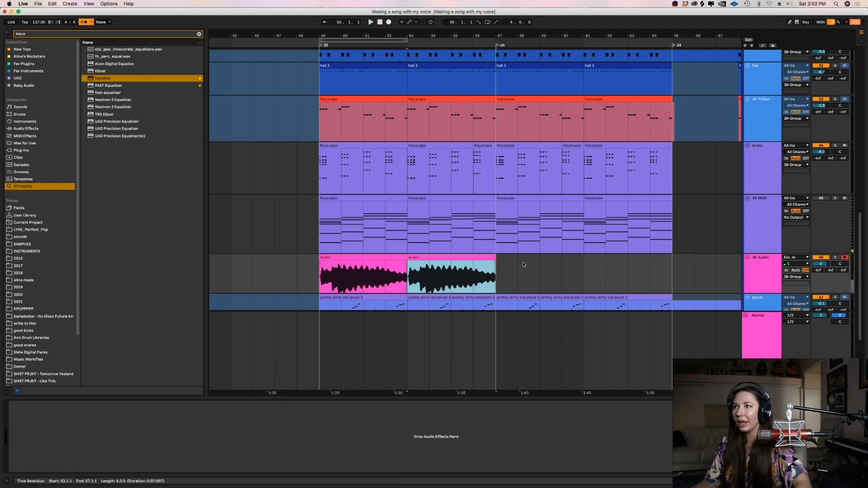
Step: Lower the volume of the 46 Audio track and load VocalSynth 2 onto it, closing its windows
left_click_drag(821, 263, 821, 273)
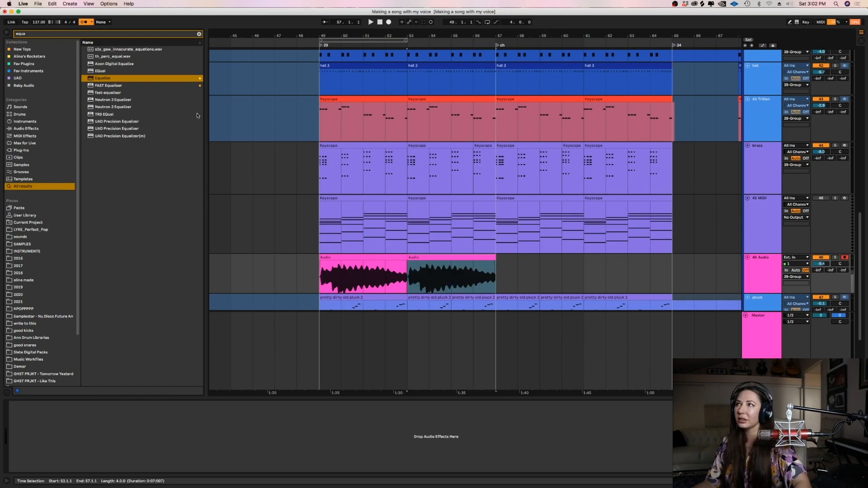
left_click(199, 34)
type("vocalsynth")
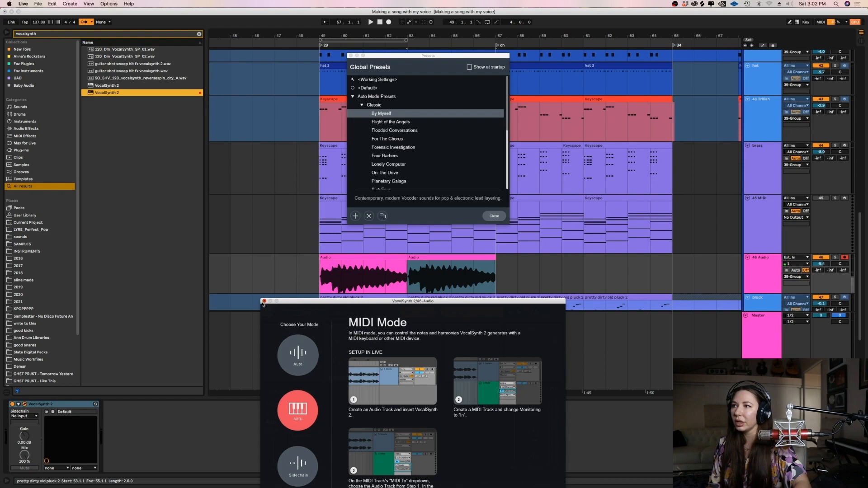
left_click(352, 56)
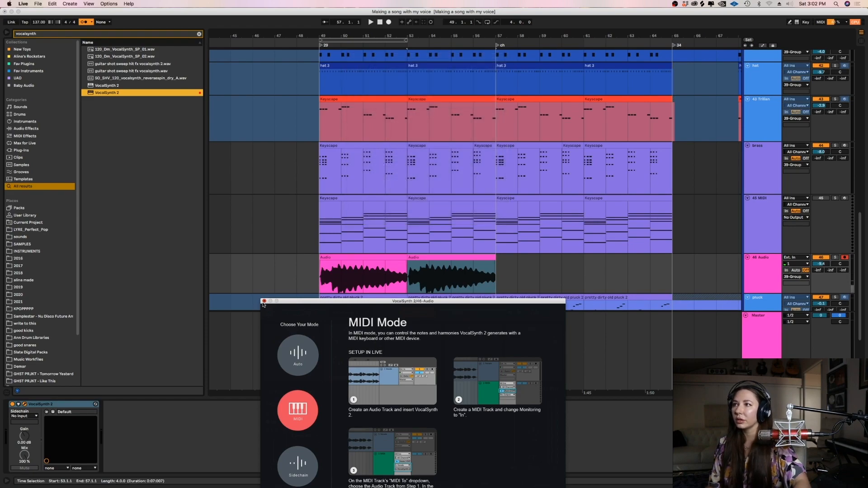
left_click(264, 301)
Step: Rename the pink audio track to vosyn and route the 45 MIDI track's output to VocalSynth on it
left_click(763, 268)
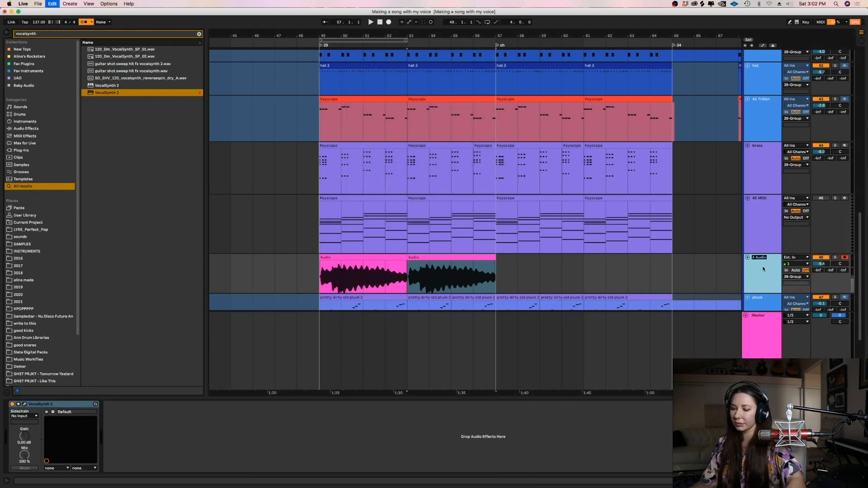
left_click(696, 264)
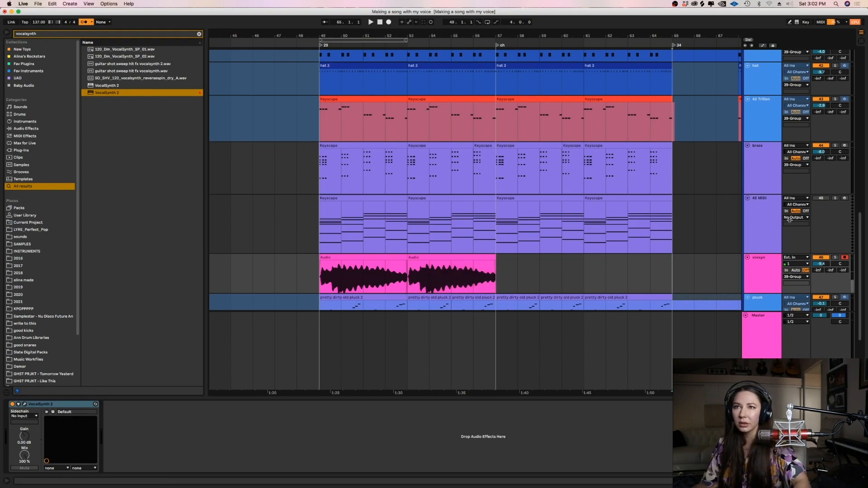
left_click(791, 215)
left_click(799, 217)
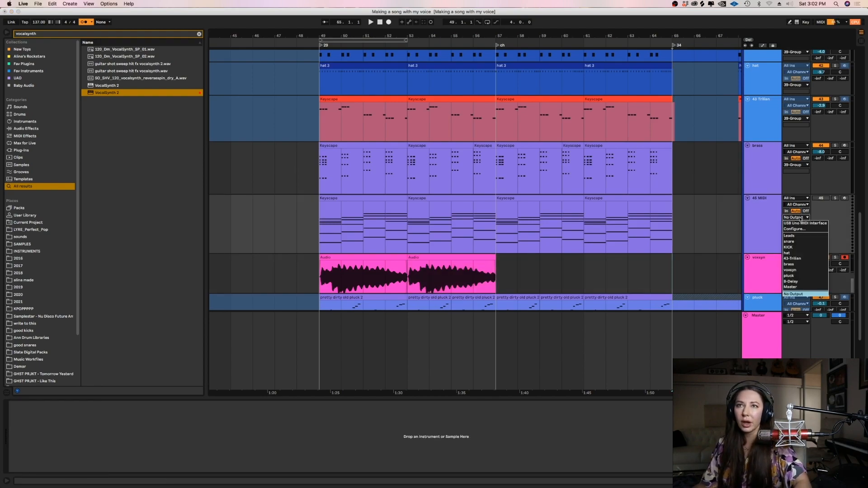
left_click(800, 270)
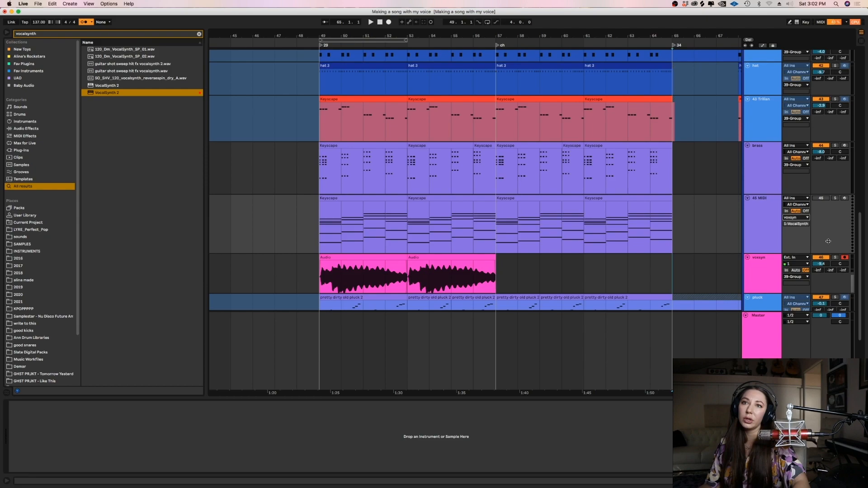
Step: Disarm the vosyn track and audition it soloed together with the 45 MIDI track from bar 49
left_click(845, 258)
left_click(834, 259)
left_click(835, 199)
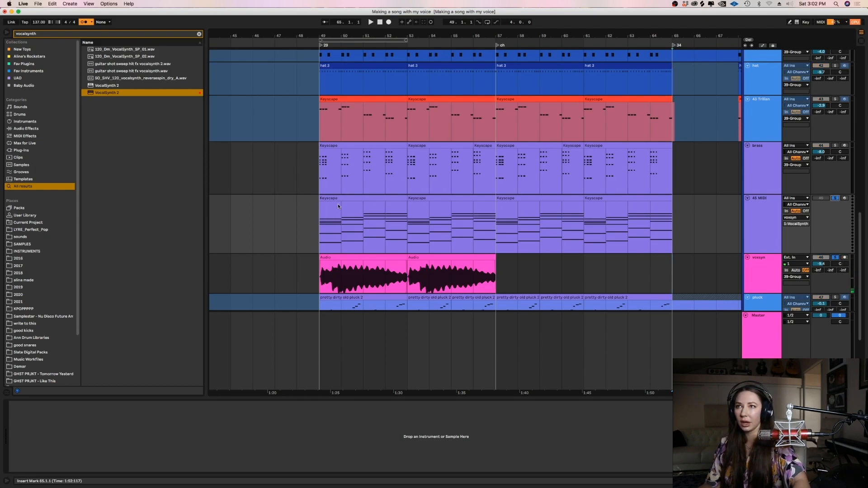
key("space")
key("plus")
key("plus")
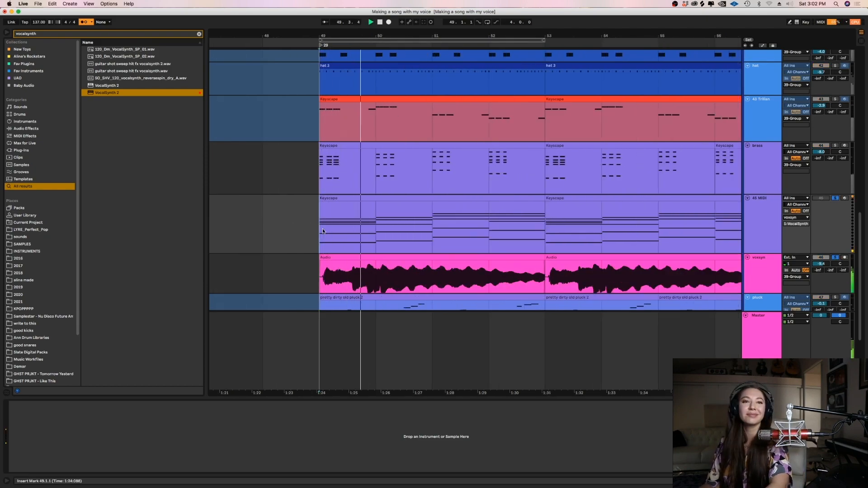
key("minus")
key("minus")
key("plus")
key("plus")
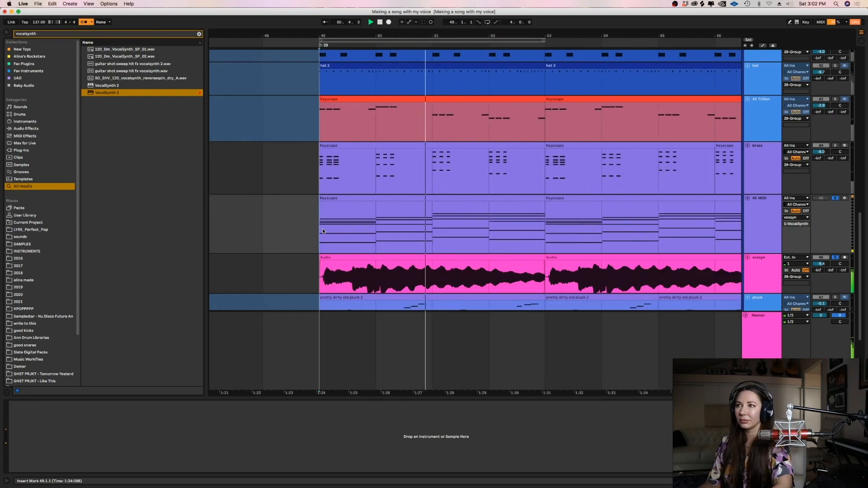
Step: Shift both vosyn clips slightly earlier, removing the overhang before bar 49 and extending the first clip to bar 53
left_click(565, 263)
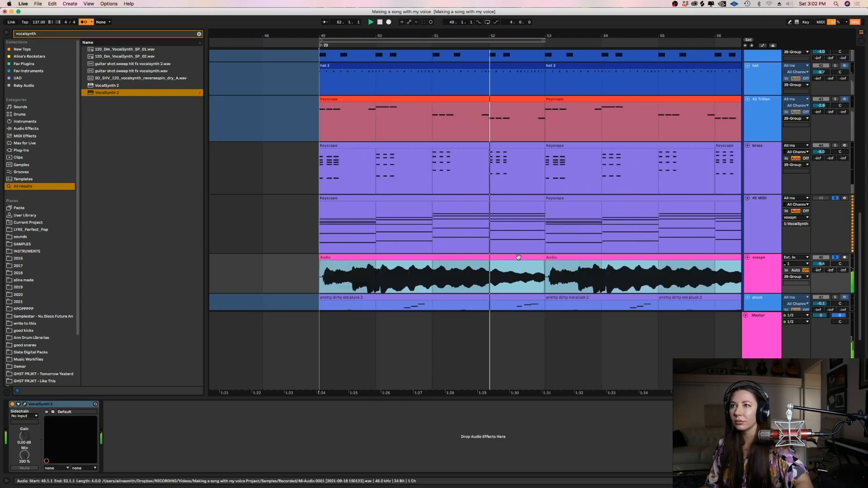
left_click_drag(515, 262, 512, 263)
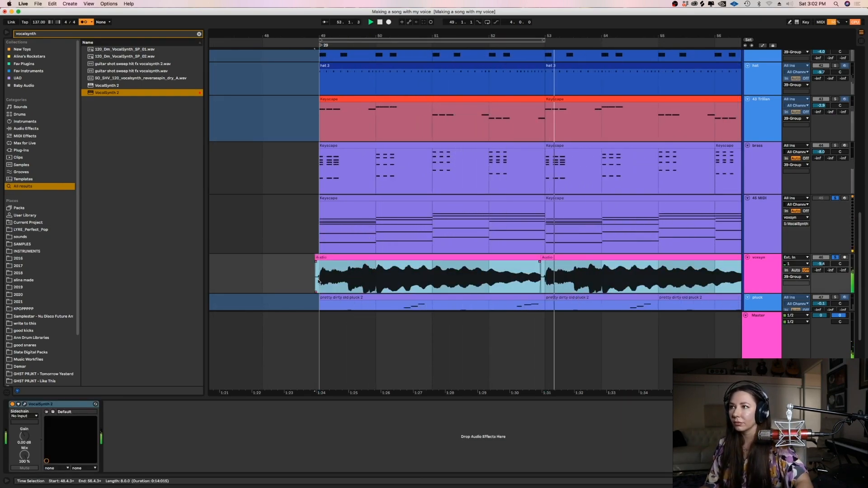
left_click_drag(276, 283, 322, 283)
key("Delete")
key("minus")
key("minus")
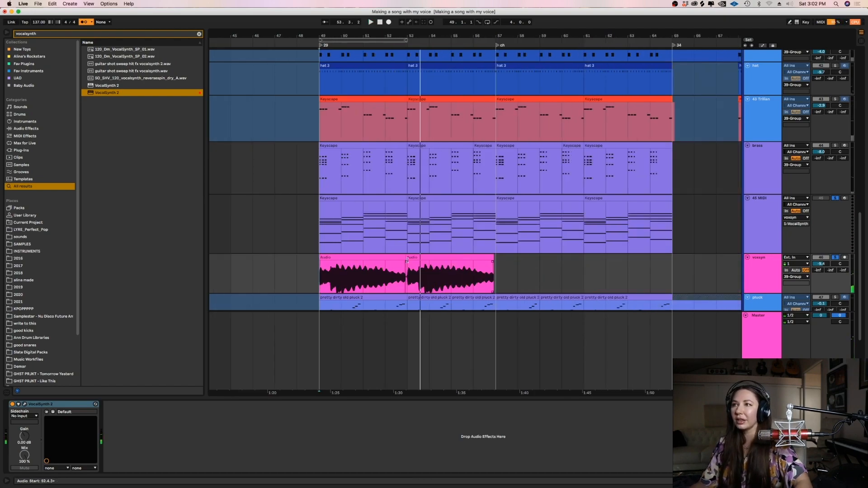
left_click_drag(403, 258, 407, 258)
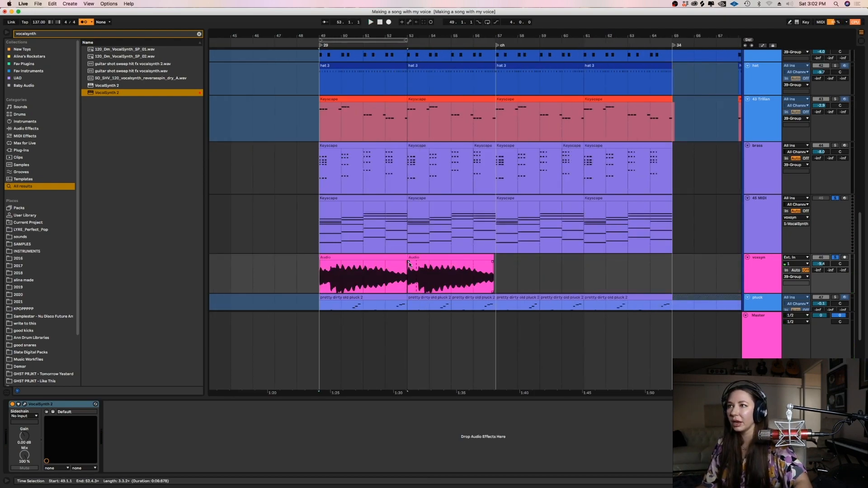
Step: Add the Tremolator effect after VocalSynth 2 on the vosyn track and play from bar 49
left_click(199, 34)
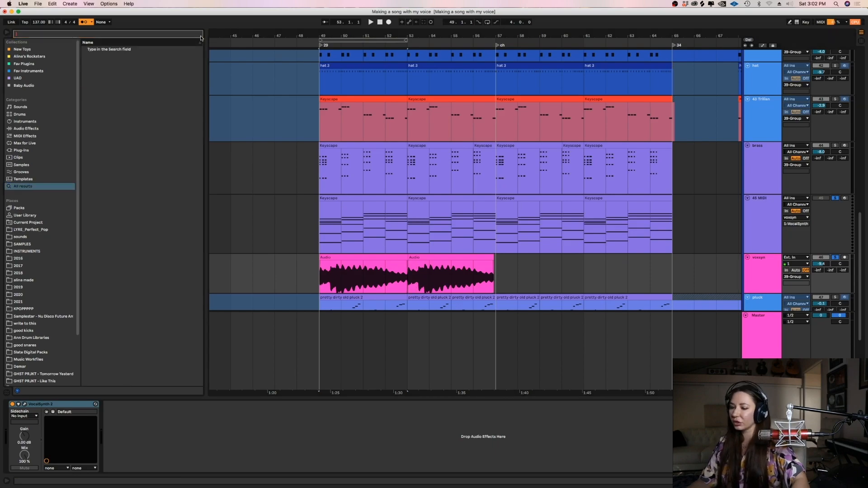
type("tremola")
left_click_drag(100, 59, 316, 271)
key("space")
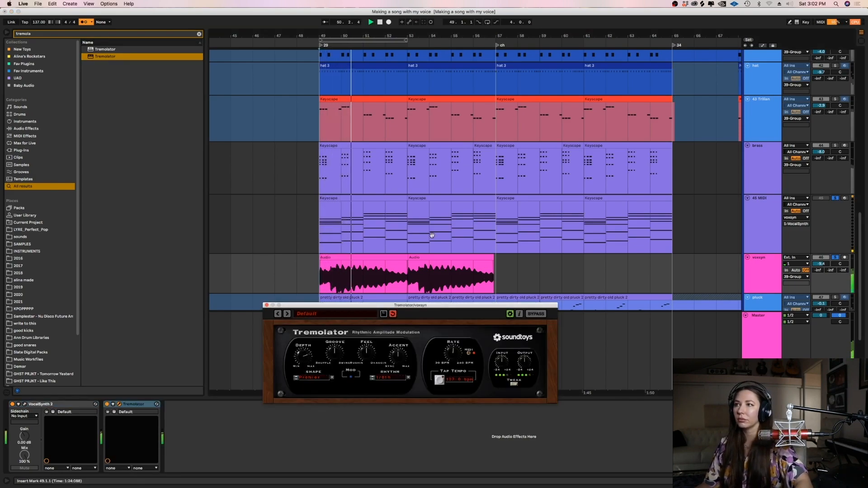
Step: Consolidate the two 45 MIDI clips spanning bars 49 to 57 into one clip and open its notes
left_click(408, 204)
left_click(396, 201, "shift")
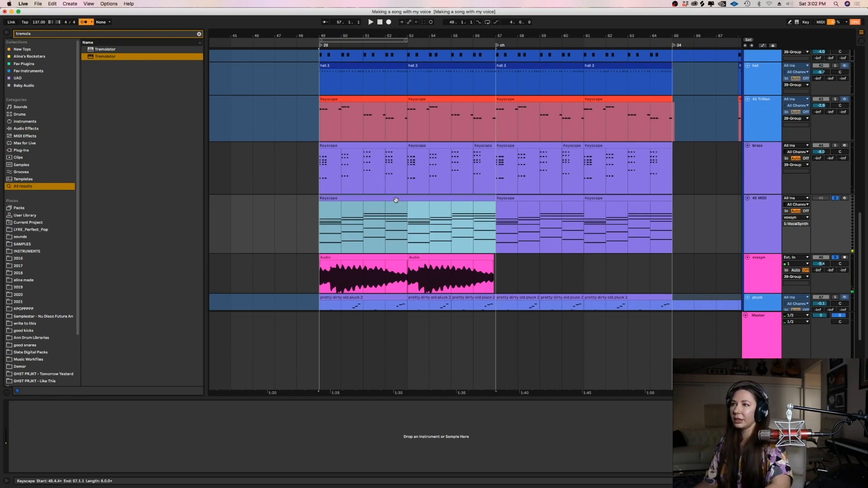
double_click(396, 200)
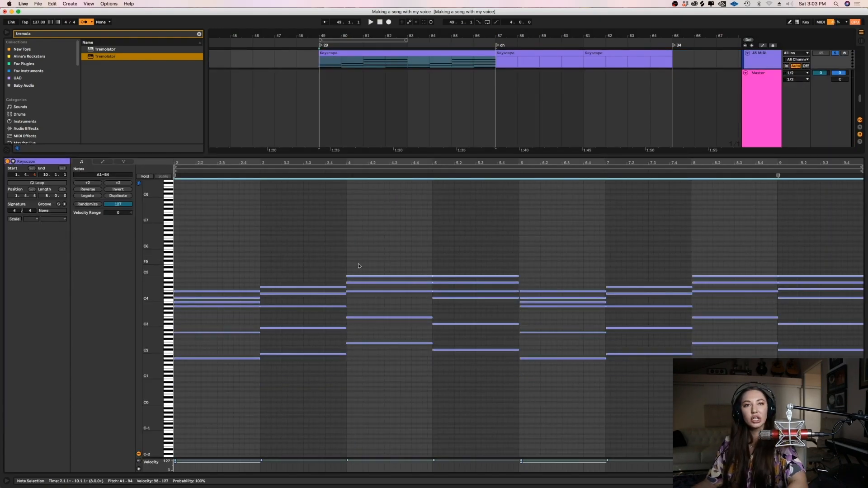
Step: Transpose all notes in the consolidated 45 MIDI clip up one octave and play it from the arrangement
key("space")
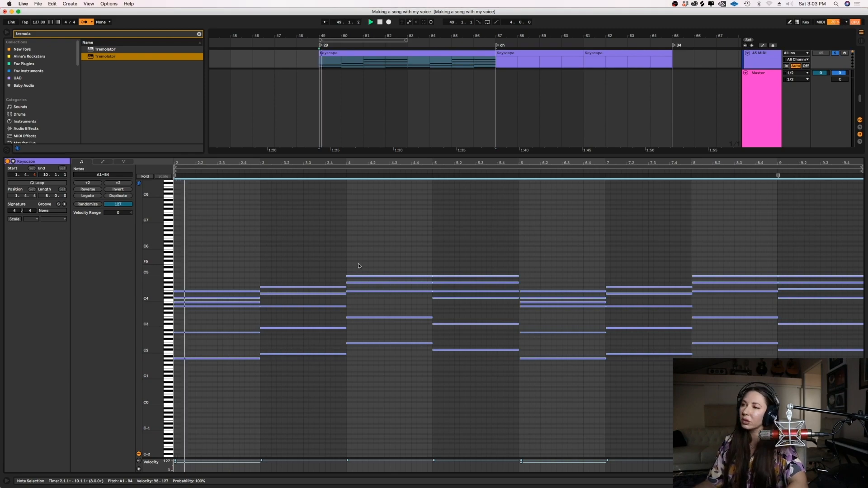
key("Up")
key("super+z")
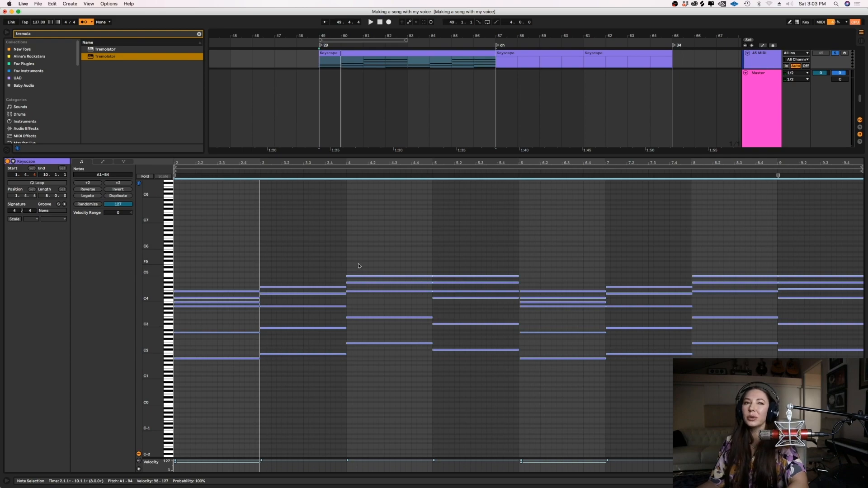
key("shift+Up")
key("space")
key("shift+Tab")
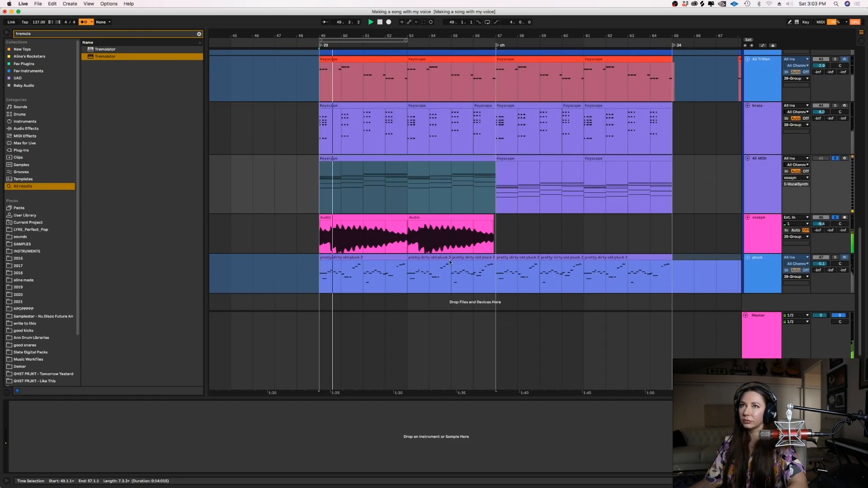
Step: Unsolo vosyn and 45 MIDI to hear the full mix, and extend the second vosyn clip to bar 57
left_click(835, 218)
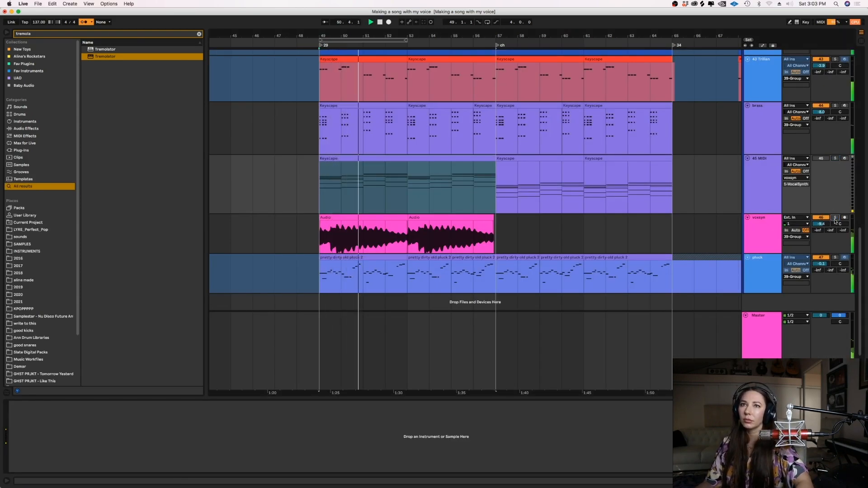
left_click(493, 219)
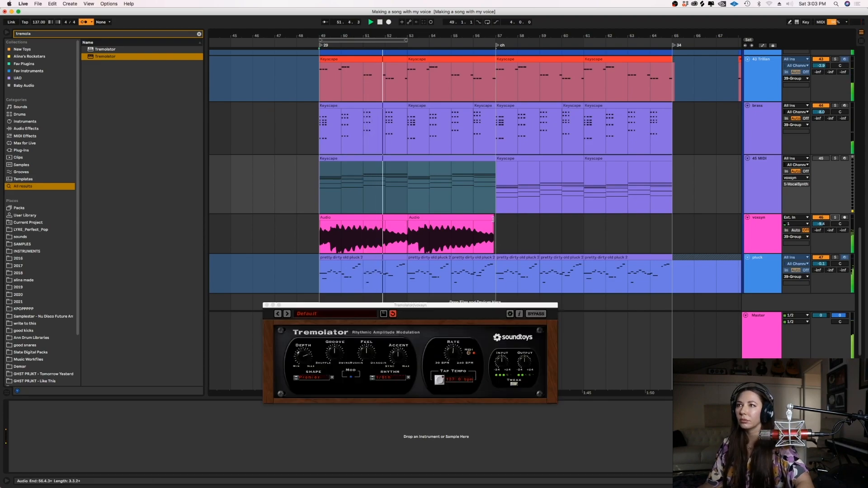
left_click(493, 219)
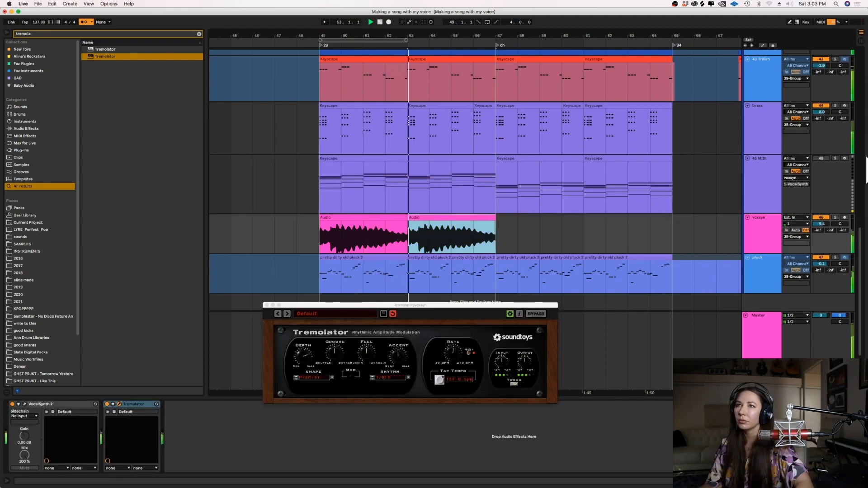
Step: Solo vosyn and 45 MIDI together again and accept MIDI mode in the vosyn track's VocalSynth 2
left_click(835, 218)
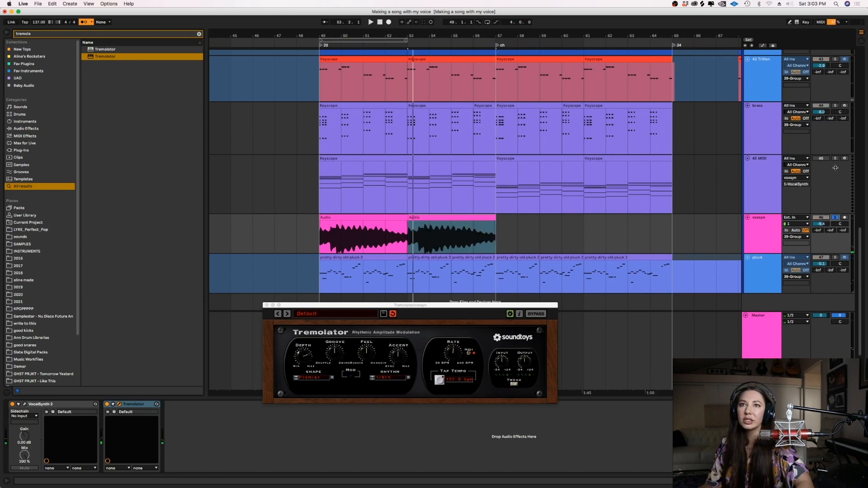
left_click(836, 159)
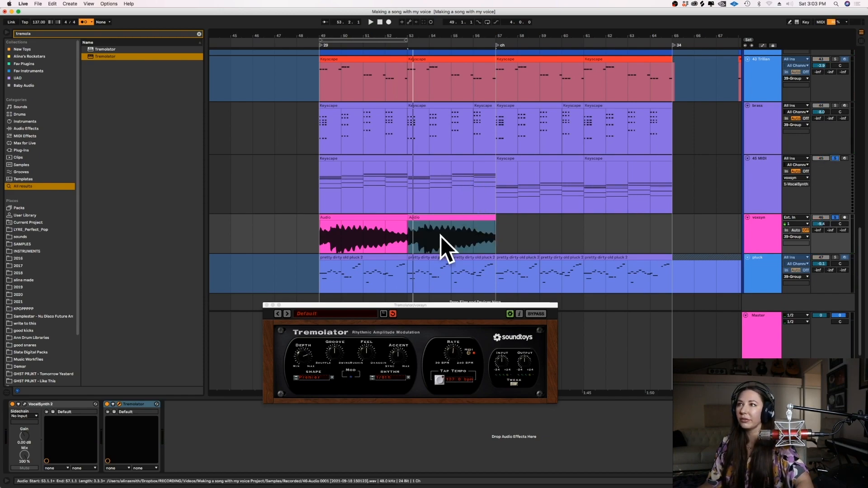
left_click(336, 175)
left_click(756, 232)
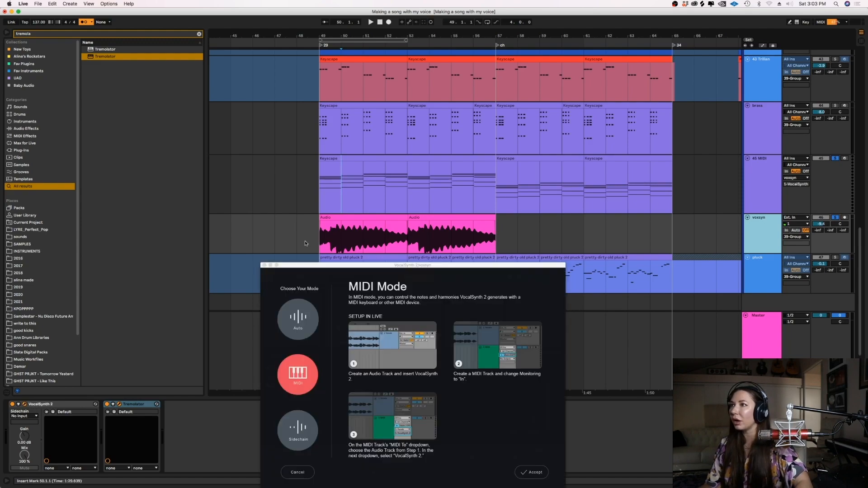
left_click(318, 243)
left_click(535, 473)
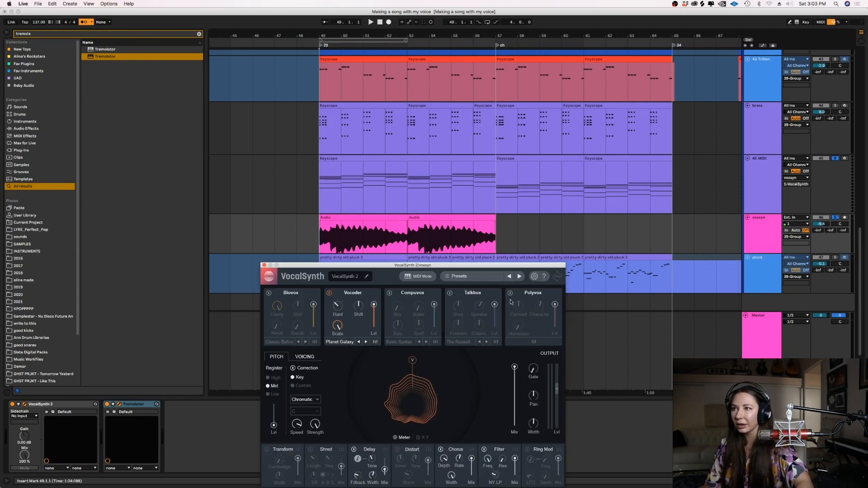
Step: Audition VocalSynth 2's Classic presets during playback, from Flight of the Angels through Forensic Investigation to On The Drive
left_click(461, 277)
left_click(381, 123)
key("space")
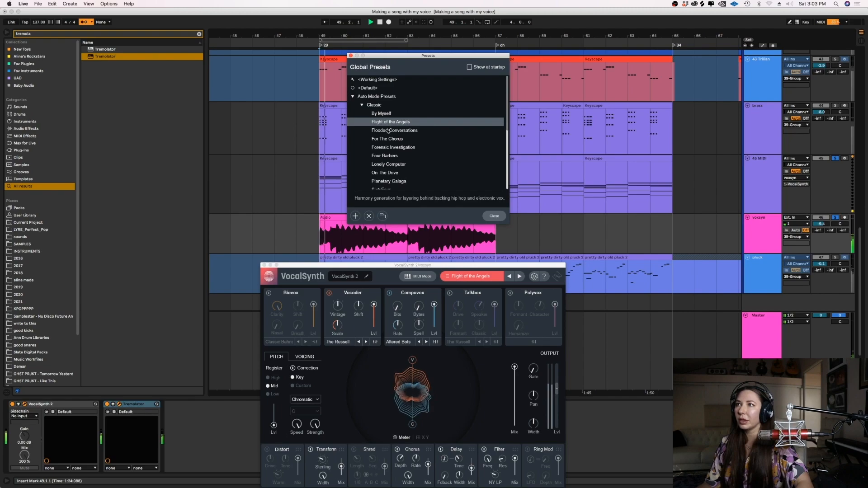
left_click(388, 131)
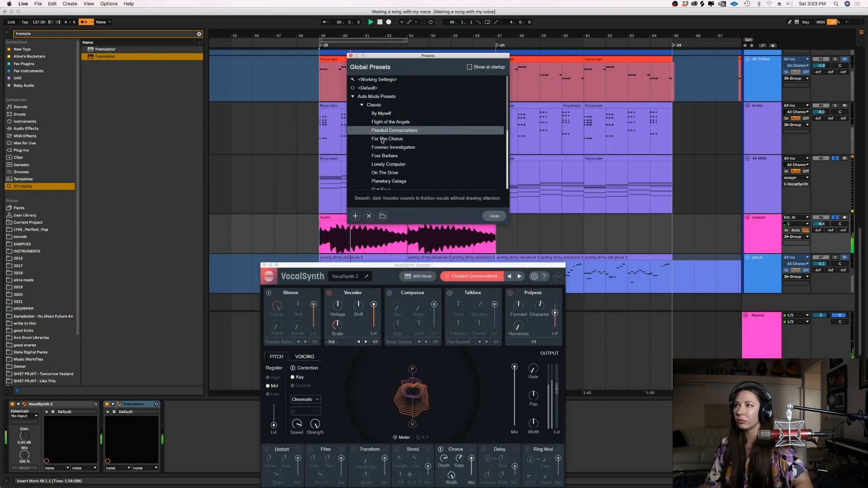
left_click(384, 141)
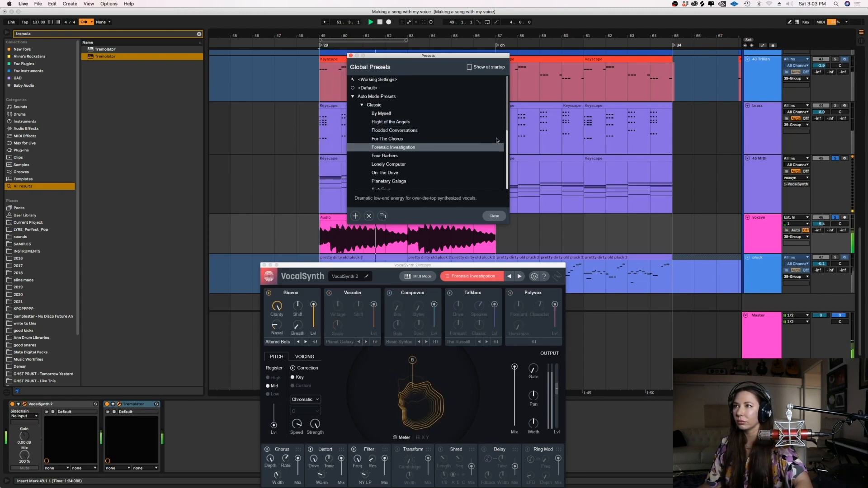
left_click(382, 148)
scroll(419, 155, "down", 1)
left_click(418, 155)
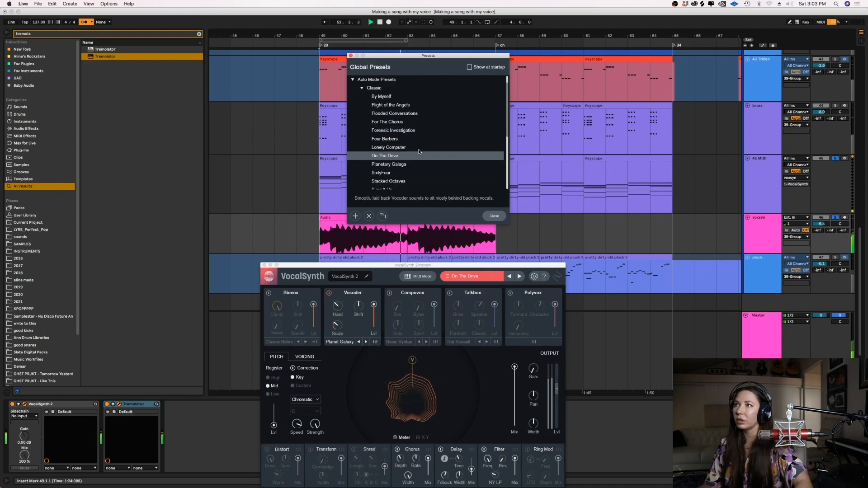
Step: Compare the Planetary Galaga and Stacked Octaves presets during playback and load Planetary Galaga
left_click(392, 165)
left_click_drag(507, 134, 507, 144)
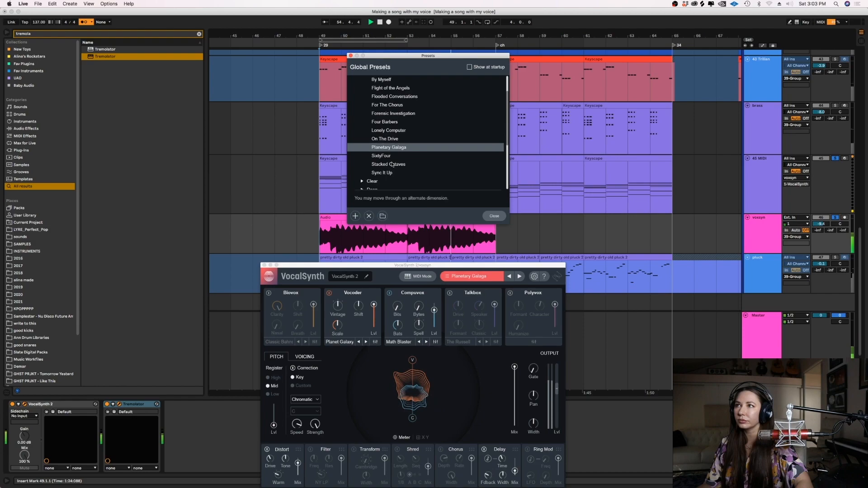
left_click(405, 165)
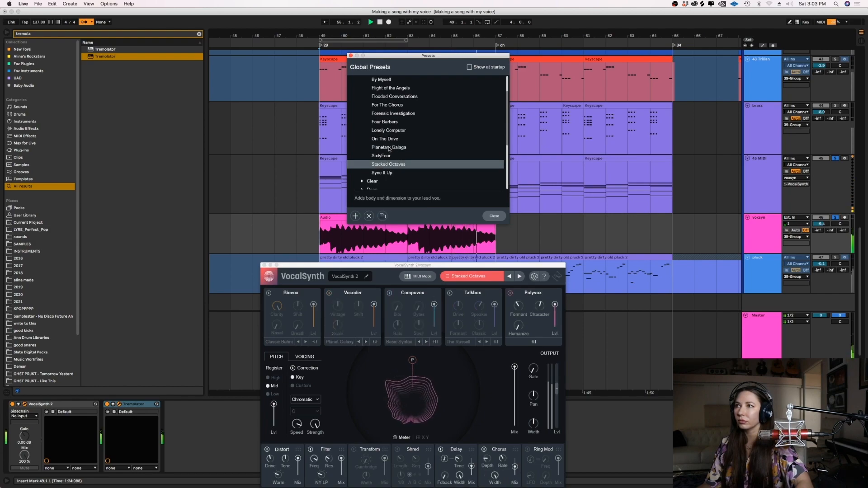
left_click(389, 148)
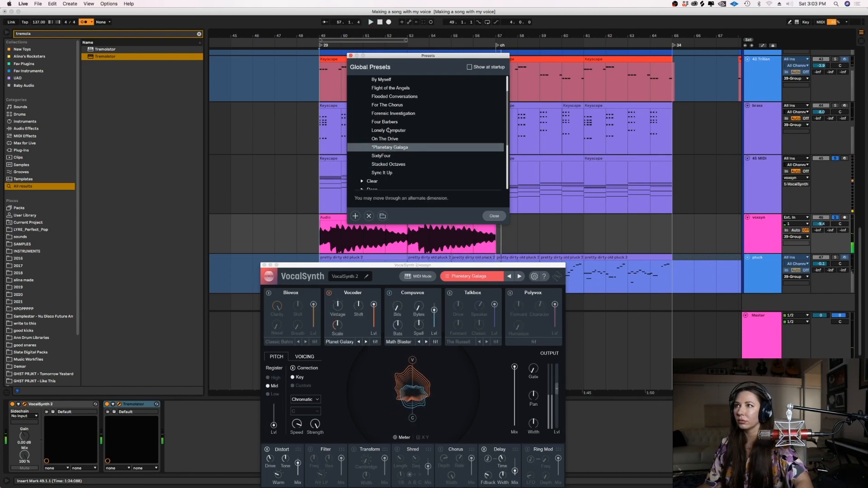
Step: Audition VocalSynth 2's For The Chorus preset, load Flooded Conversations during playback, and close the preset browser and plug-in window
left_click(389, 130)
scroll(398, 131, "up", 3)
left_click(408, 131)
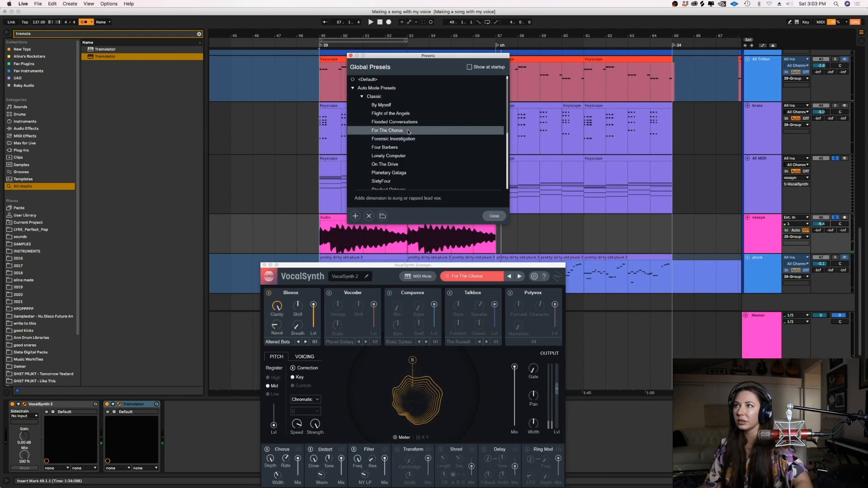
key("space")
left_click(388, 121)
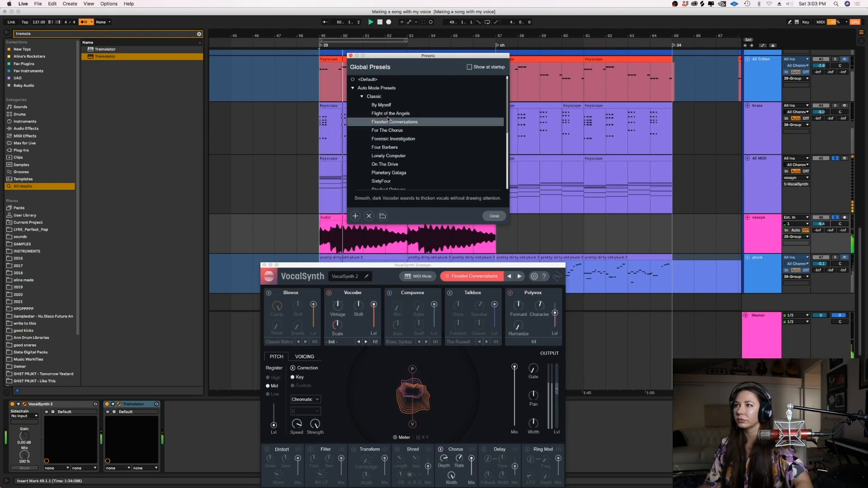
left_click(351, 56)
left_click(265, 266)
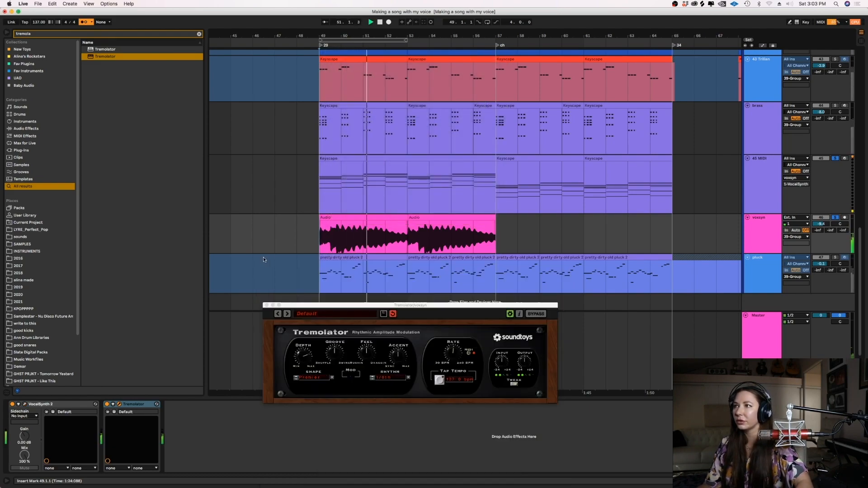
Step: Add Acon Digital Equalize after Tremolator on the vosyn track and shape a low cut plus a high cut at 4833.5 Hz
left_click(199, 34)
type("eq")
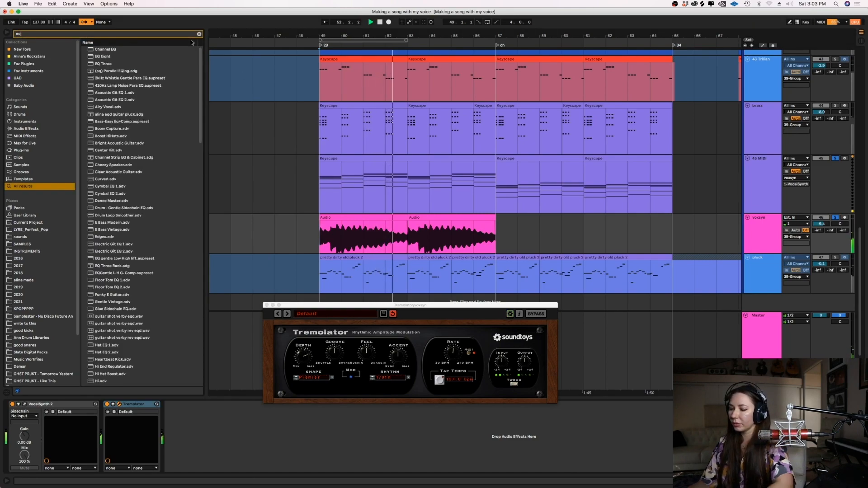
type("ua")
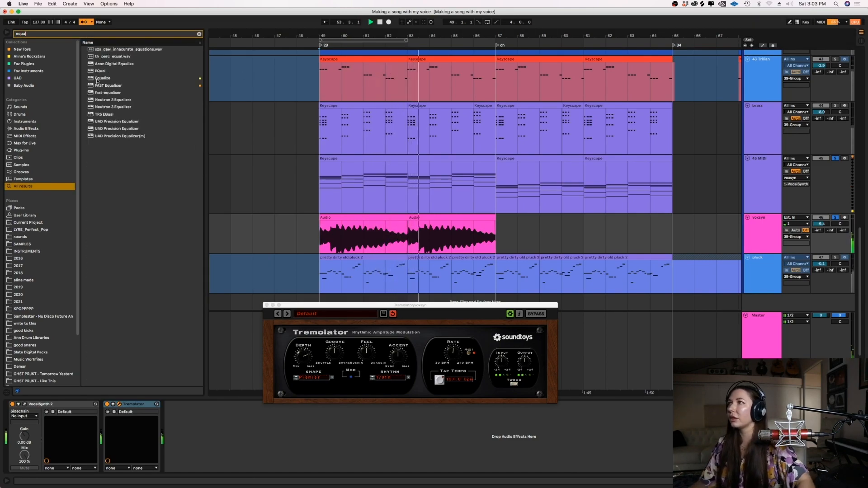
left_click(108, 78)
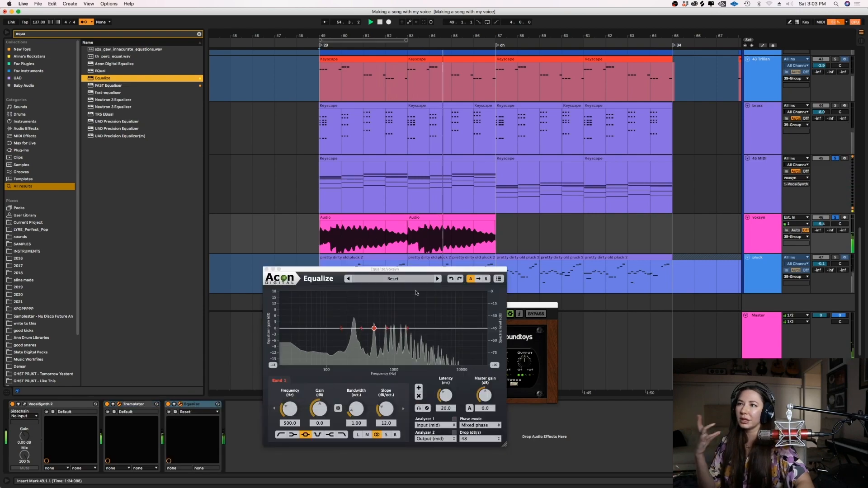
left_click_drag(469, 329, 421, 328)
left_click_drag(295, 329, 441, 328)
Step: Unsolo vosyn and 45 MIDI, set the vosyn track's volume to -7.1 dB against the full mix, and stop playback
left_click(836, 219)
left_click(835, 158)
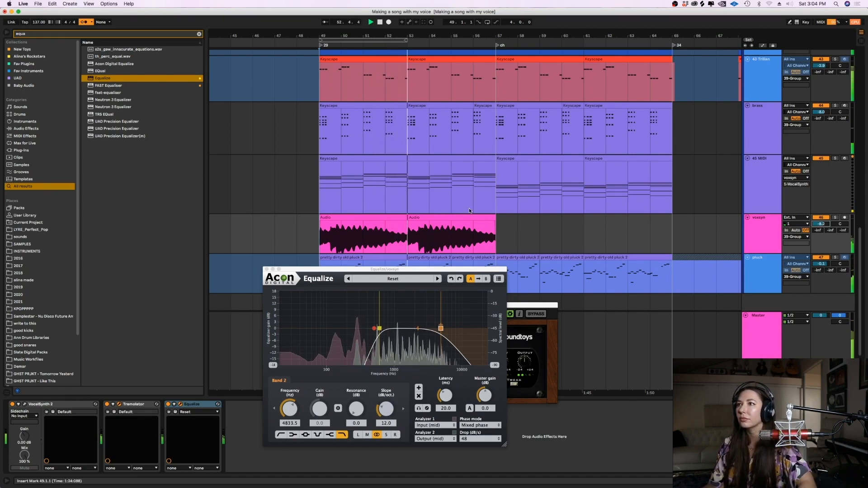
left_click_drag(821, 224, 820, 219)
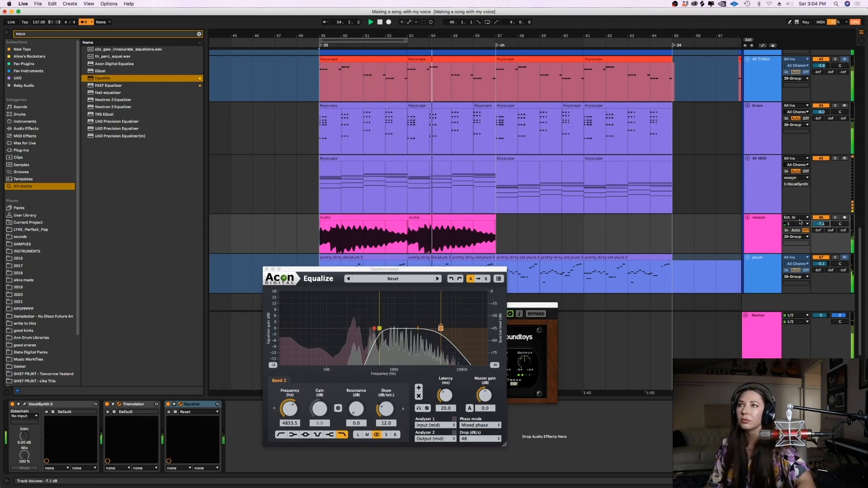
key("space")
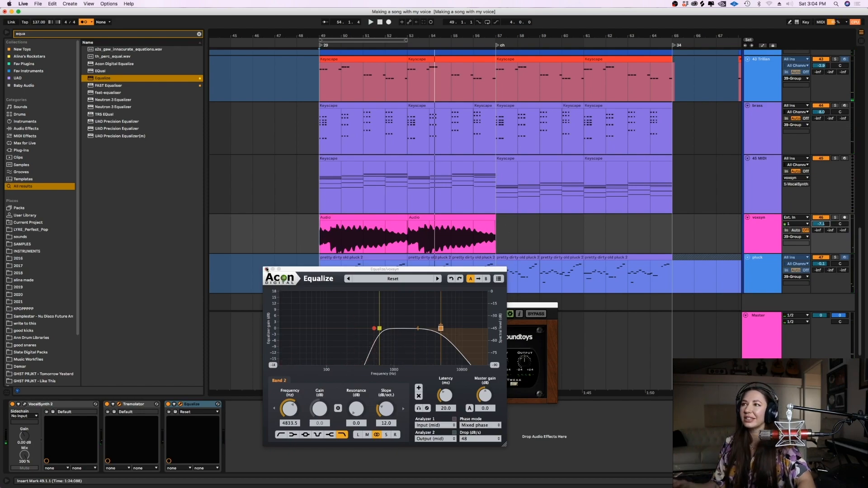
Step: Close the Equalize window and duplicate both vosyn audio clips to fill bars 57 to 65
left_click(267, 269)
left_click_drag(412, 229, 423, 223)
left_click(420, 217)
left_click(385, 218, "shift")
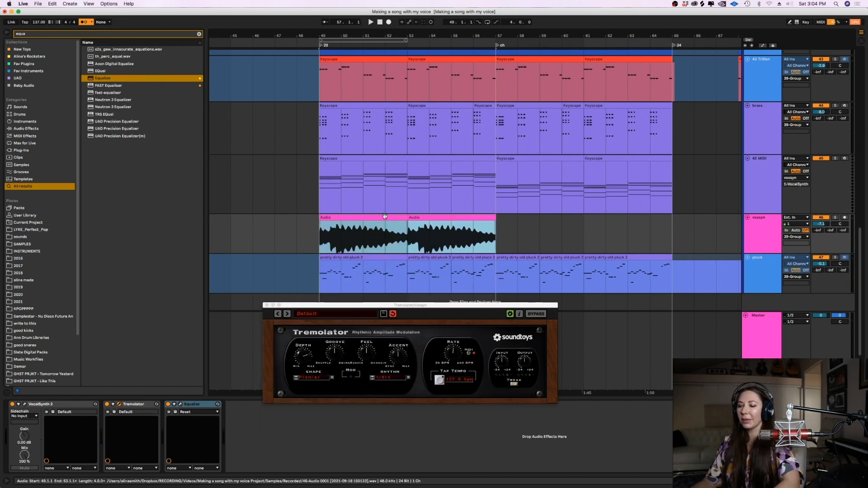
key("super+d")
key("minus")
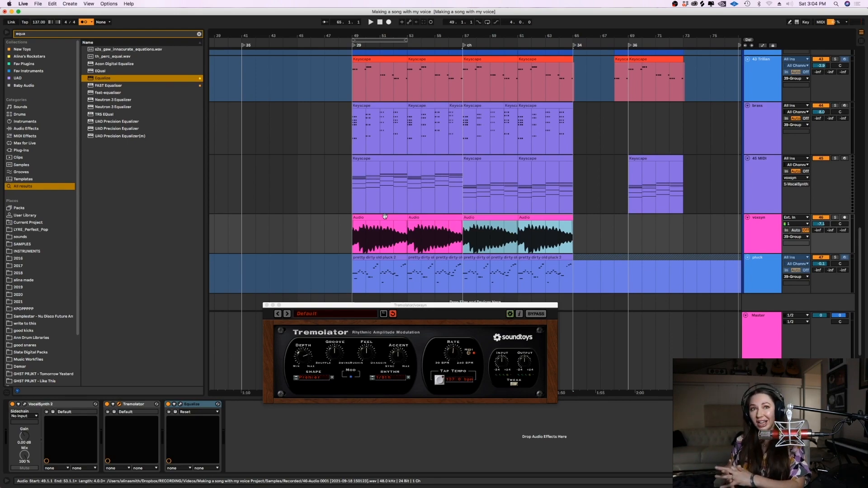
Step: Fold the Leads and 39 Group track groups and play the full arrangement from just before bar 49
scroll(839, 85, "up", 15)
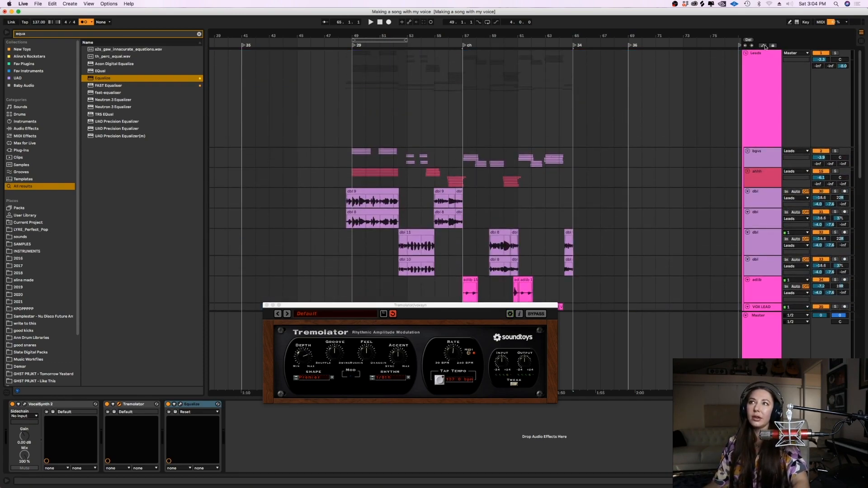
left_click(745, 53)
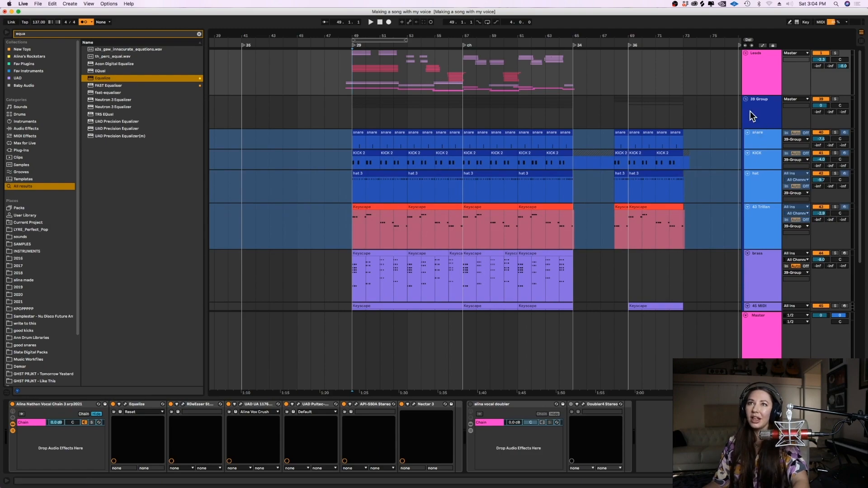
left_click(746, 100)
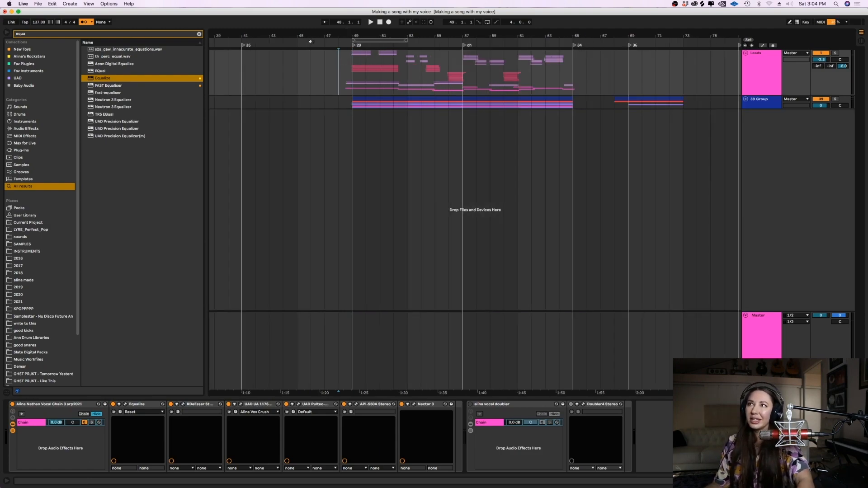
key("space")
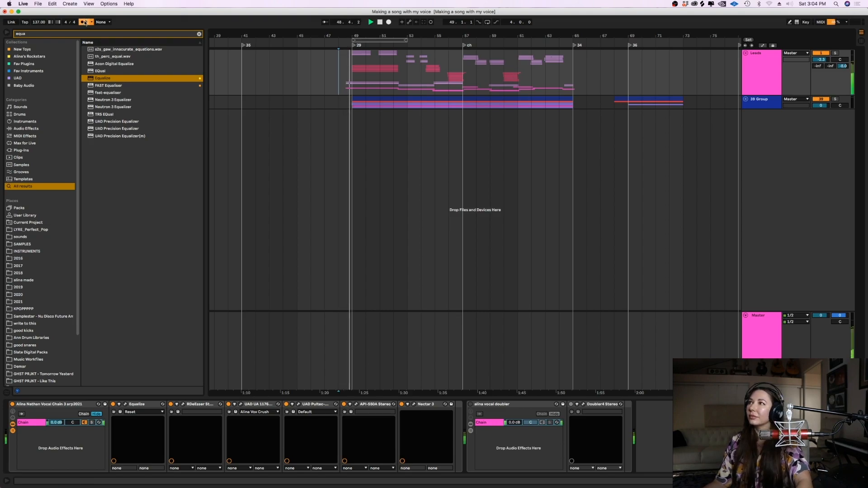